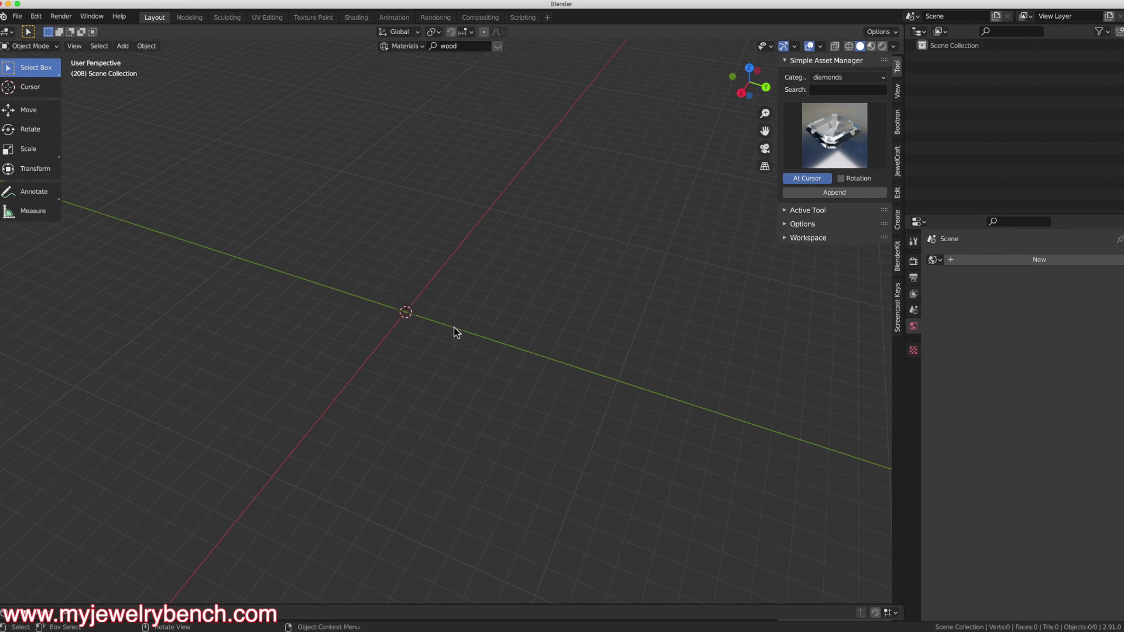
Add a collection inside the Scene Collection in the Outliner and name it 'Environment'.
scroll(454, 327, right, 5)
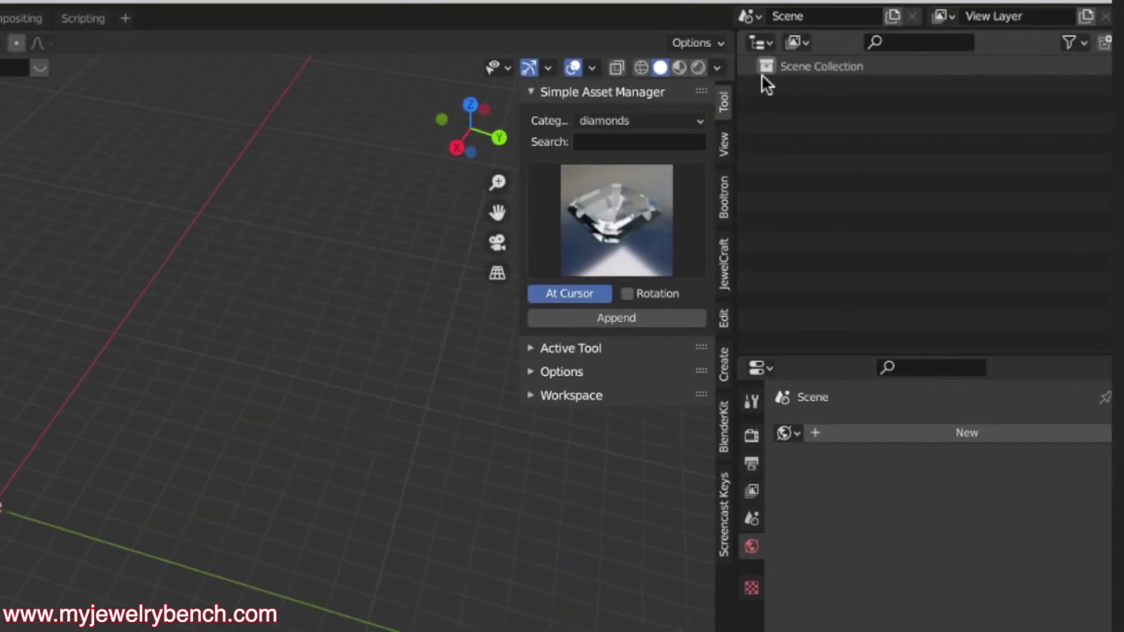
right_click(853, 68)
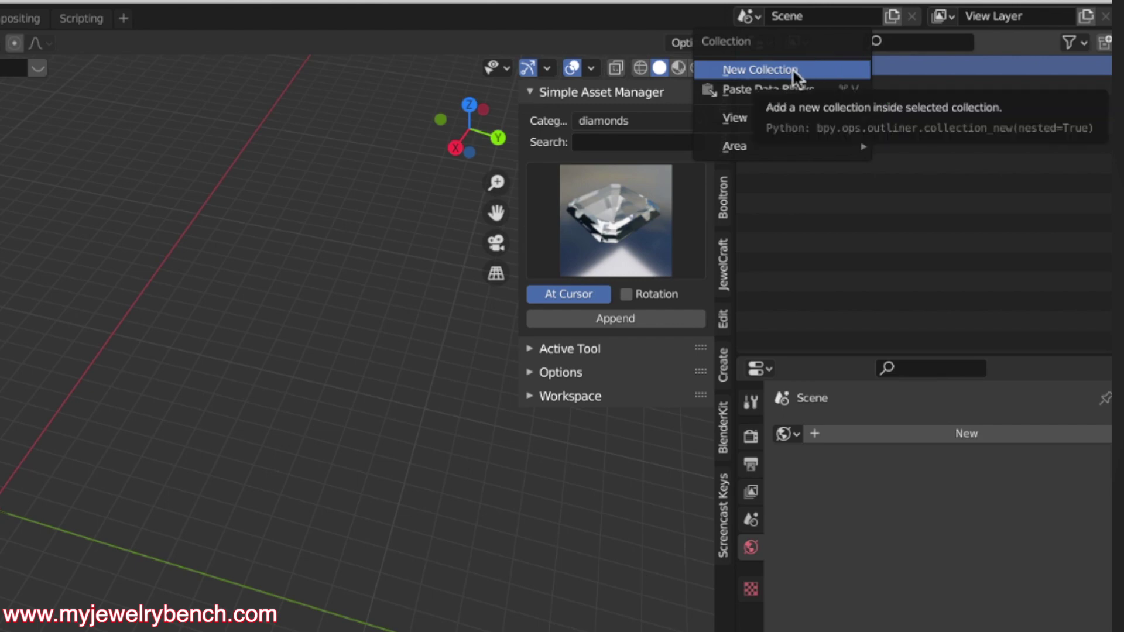
click(835, 68)
double_click(815, 82)
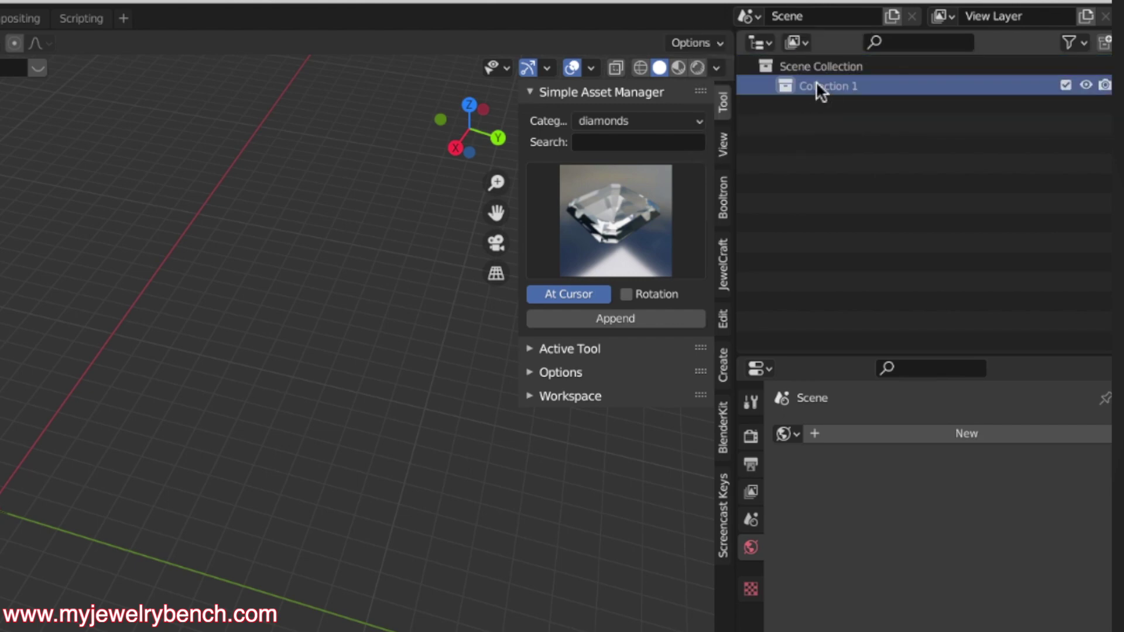
text(E)
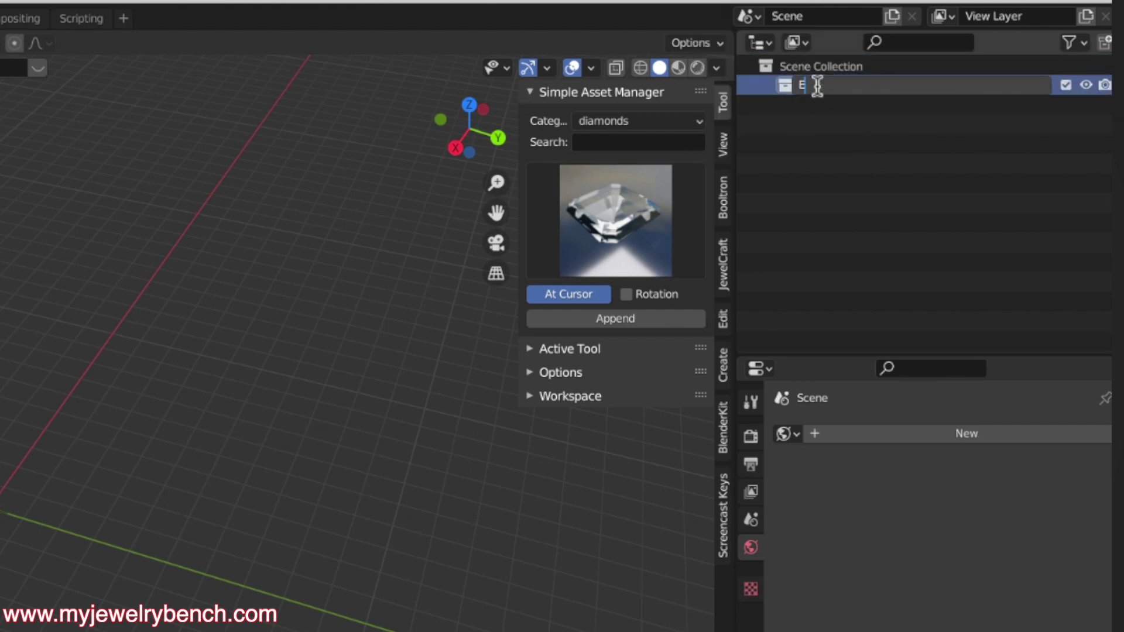
text(nvironment)
key(Return)
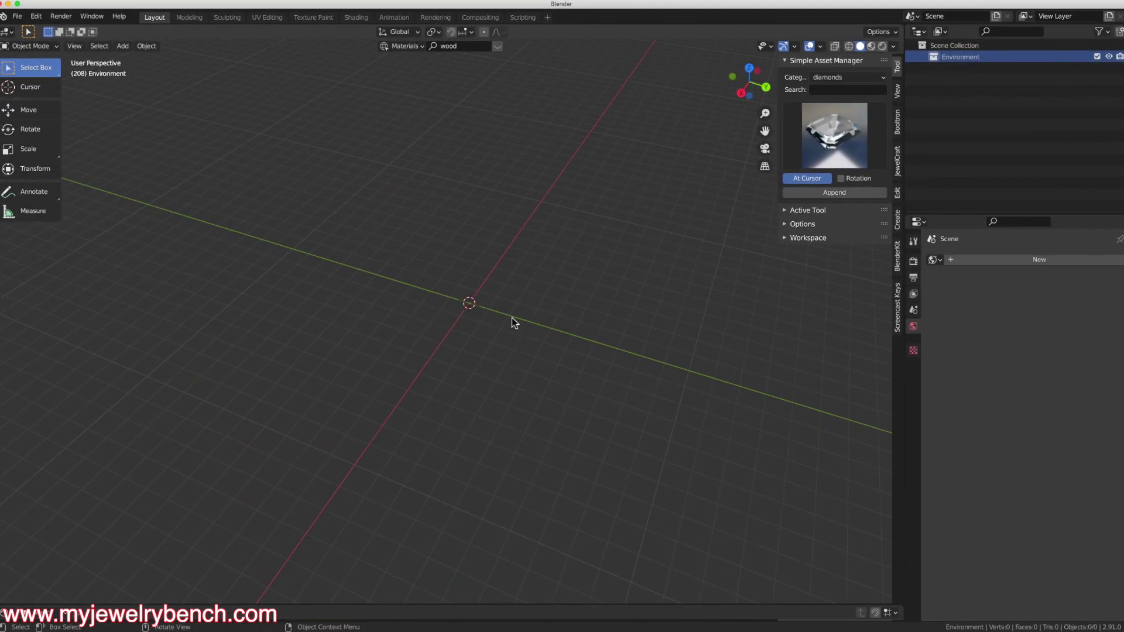
Add a Sun light to the Environment collection.
key(shift+a)
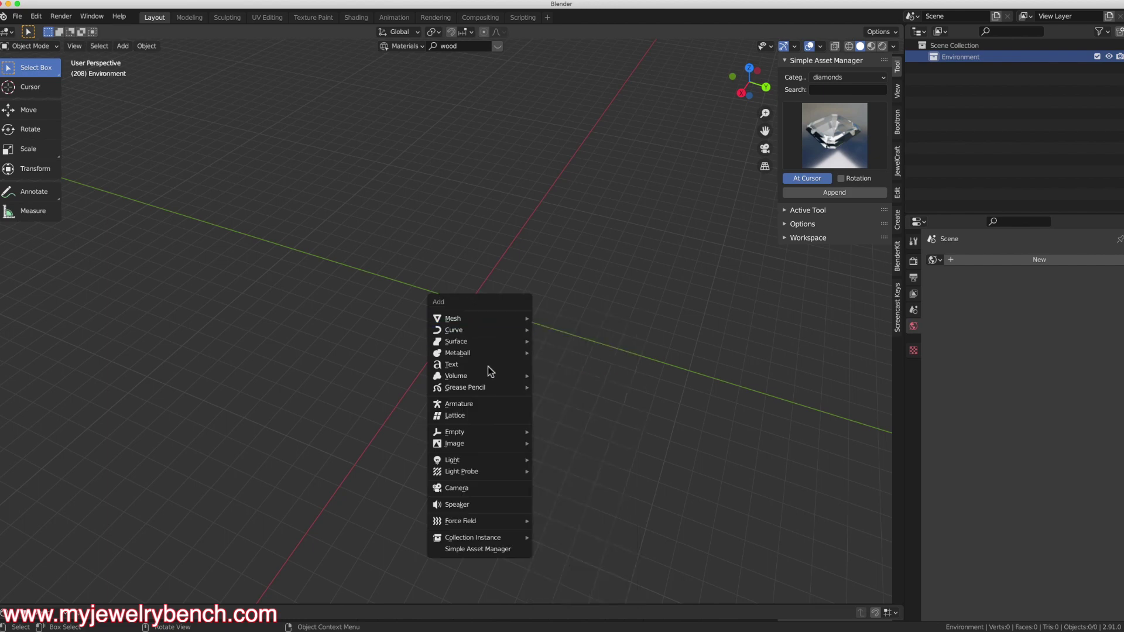
mouse_move(477, 461)
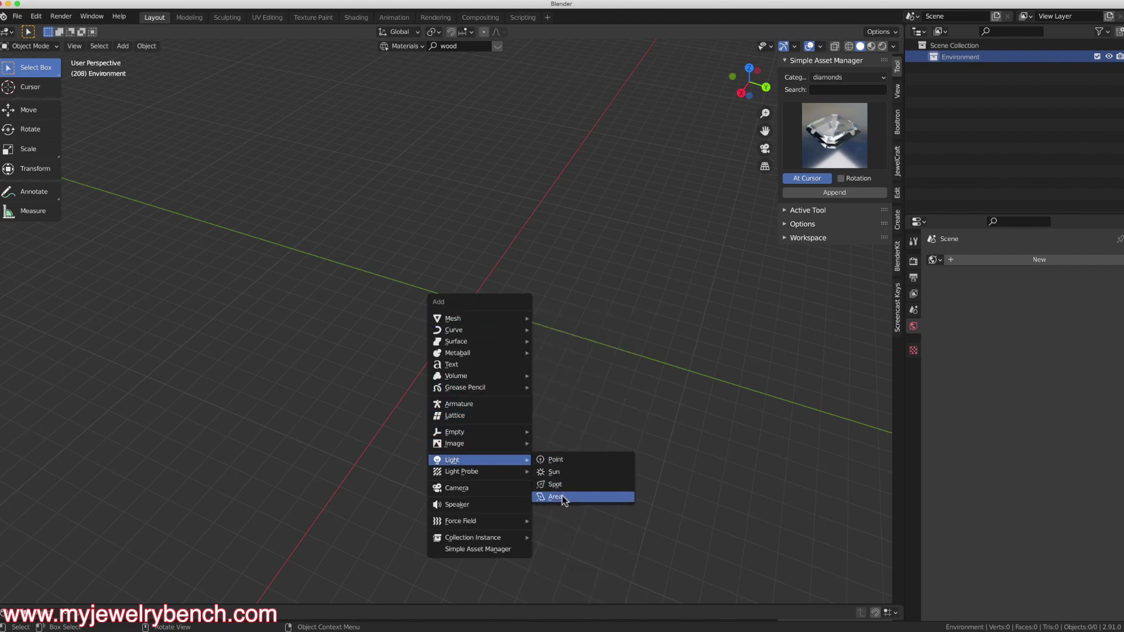
click(567, 472)
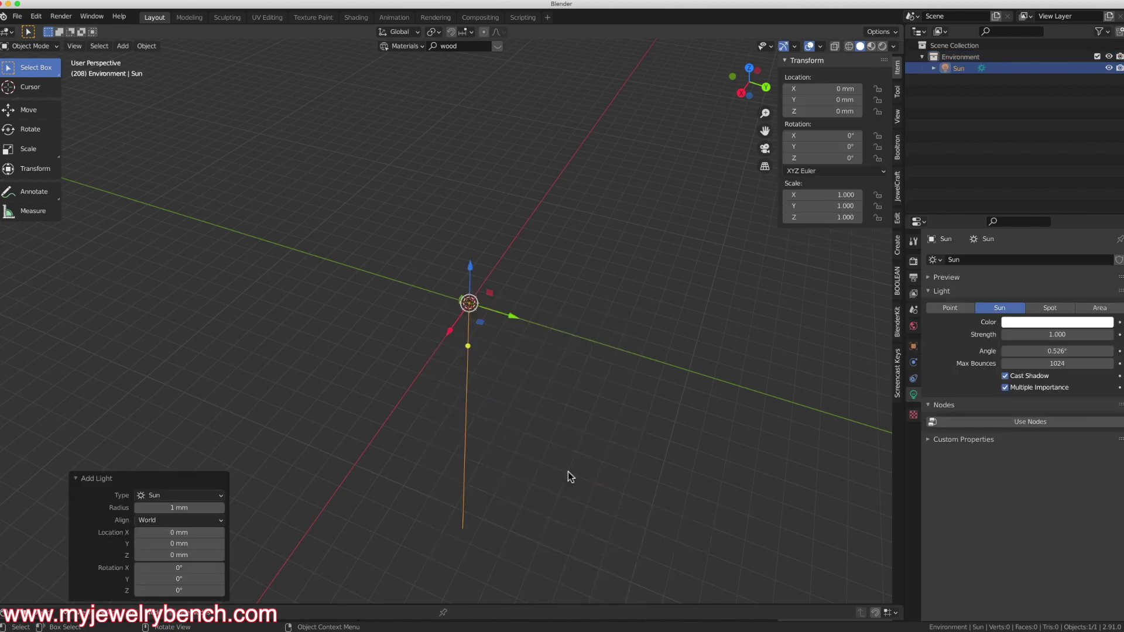
In Right view, raise the sun to about 74.6 mm, shift it along Y, and tilt it −34.5° toward the origin.
key(KP_3)
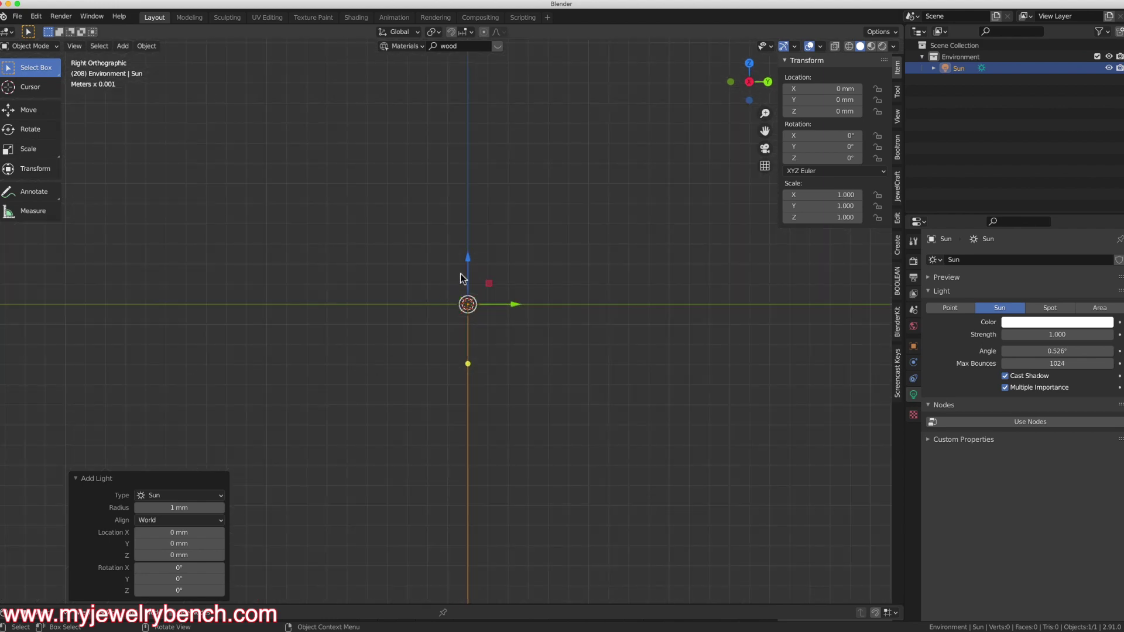
drag(468, 266, 468, 66)
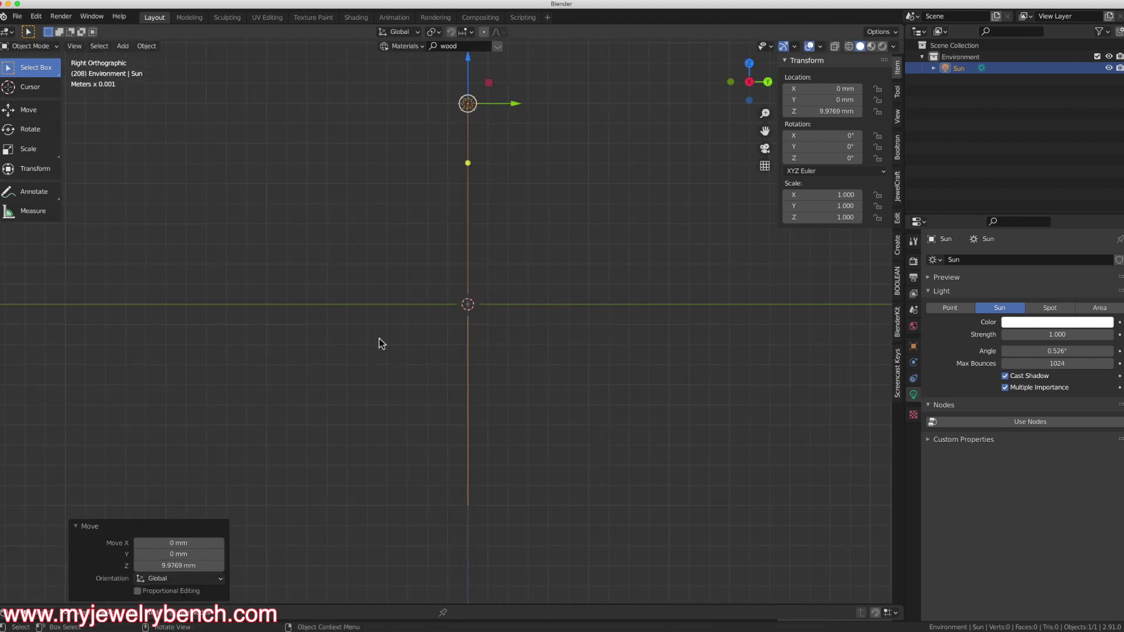
scroll(439, 434, down, 4)
scroll(439, 434, down, 5)
drag(448, 324, 452, 68)
drag(478, 113, 745, 132)
drag(674, 187, 622, 198)
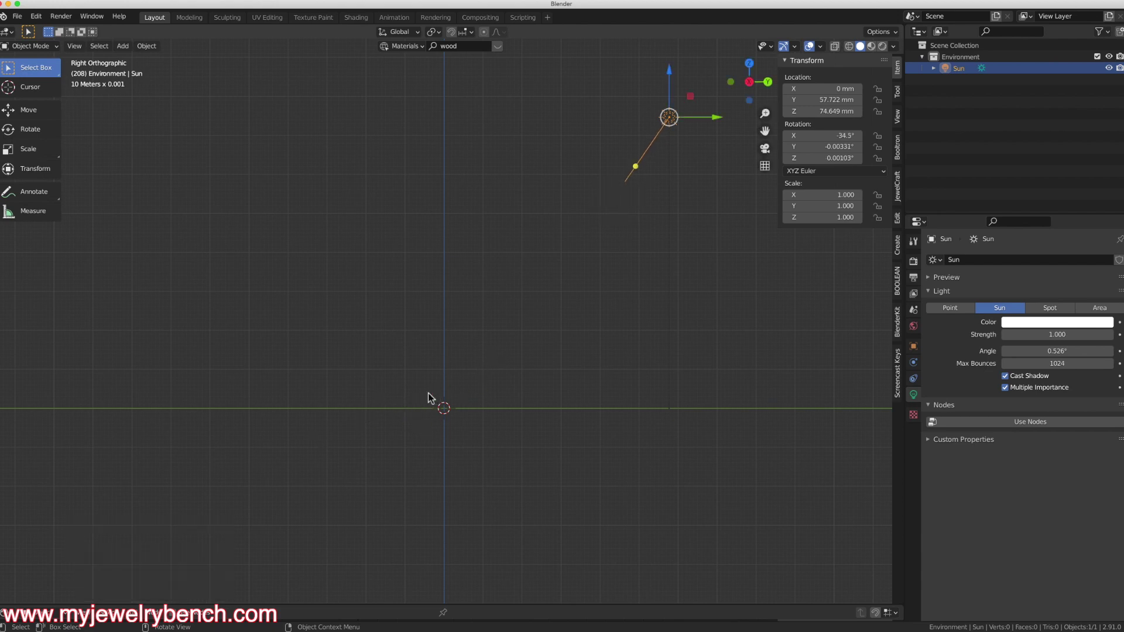
middle_drag(424, 399, 476, 369)
scroll(434, 389, up, 4)
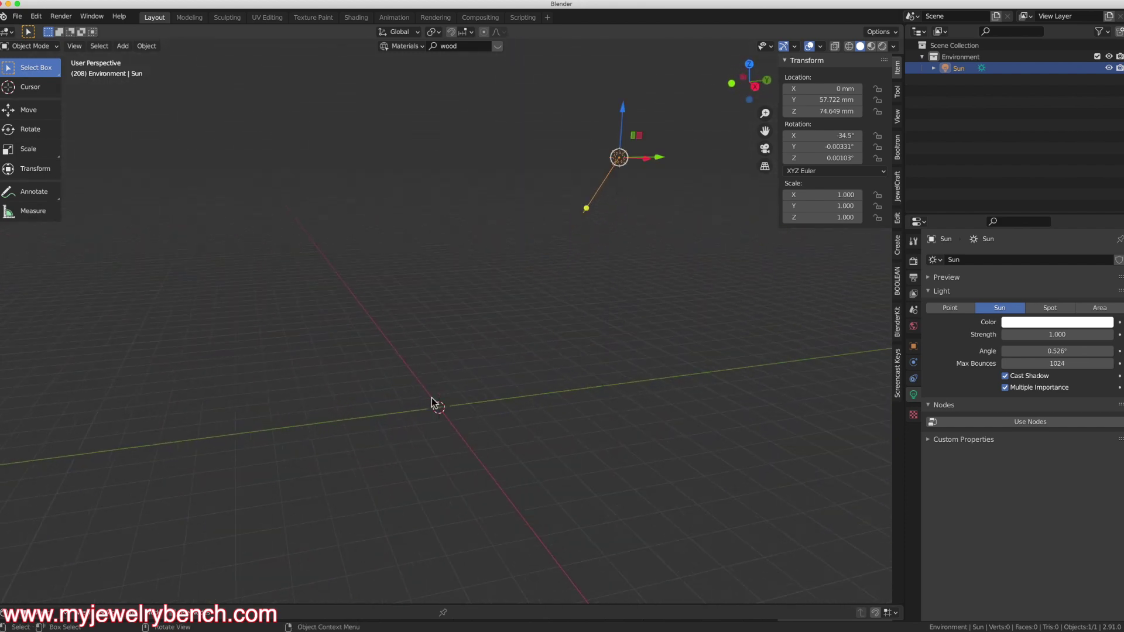
Add a camera to the active Environment collection.
click(966, 58)
key(shift+a)
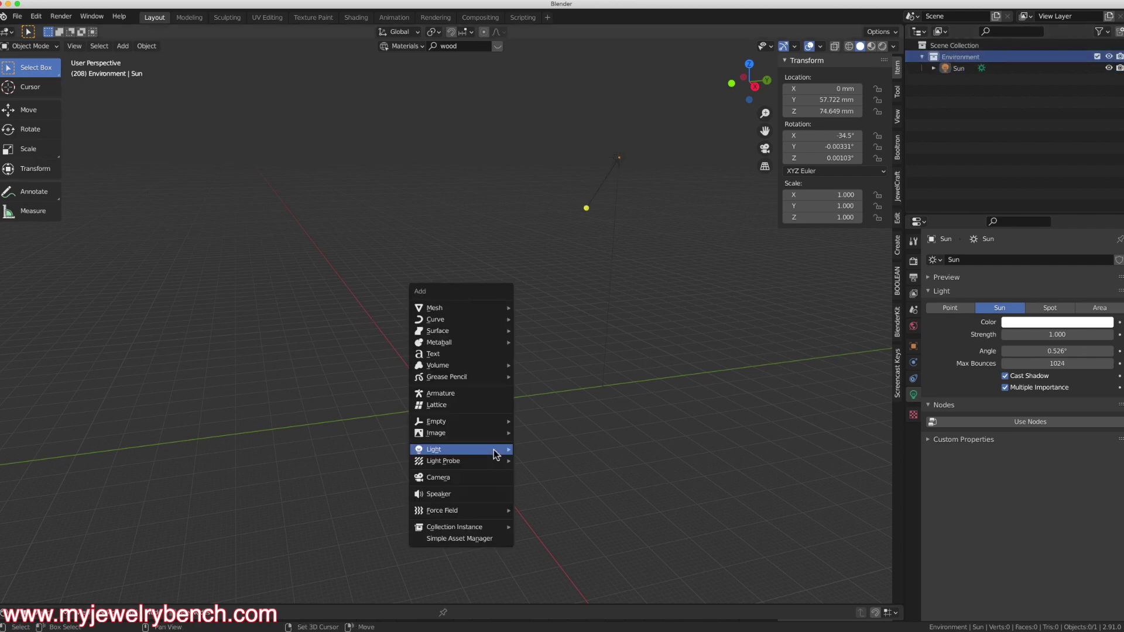
click(439, 475)
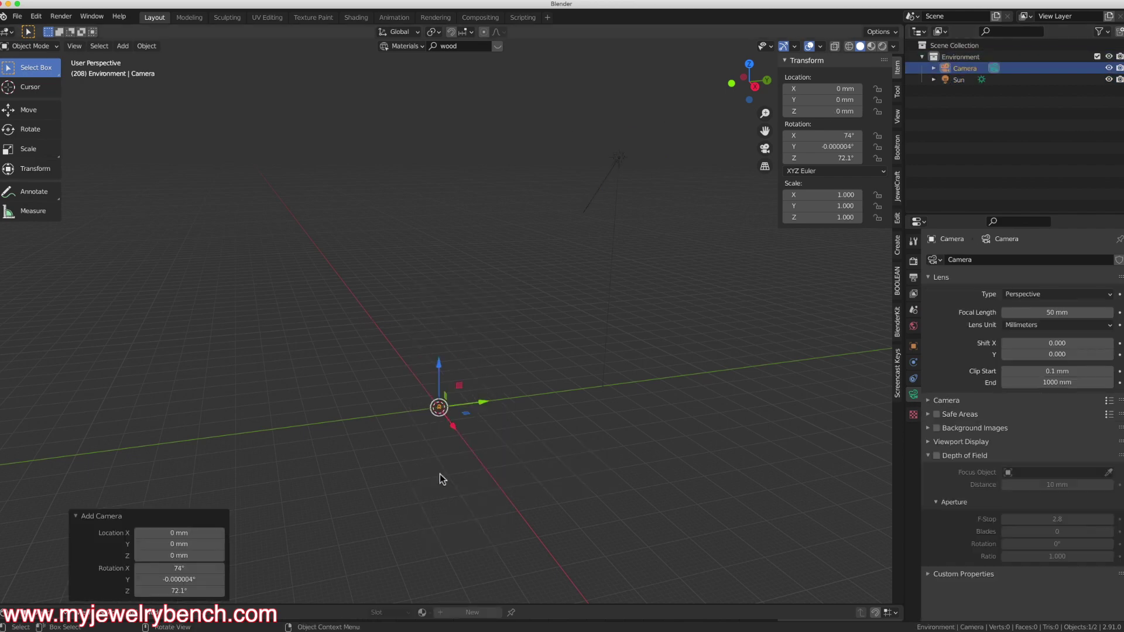
Move the camera up to Z 12.313 mm and out to X 38.306 mm.
mouse_move(445, 368)
middle_down()
mouse_move(515, 366)
mouse_move(434, 370)
middle_up()
key(g)
key(z)
click(447, 328)
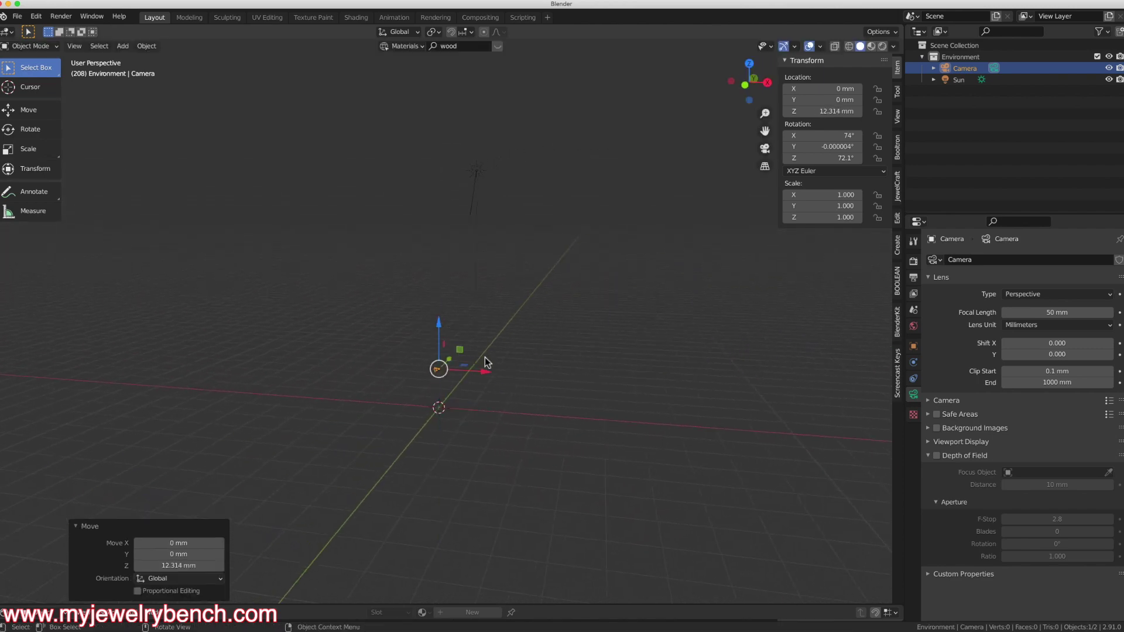
drag(486, 372, 612, 389)
middle_drag(612, 389, 530, 414)
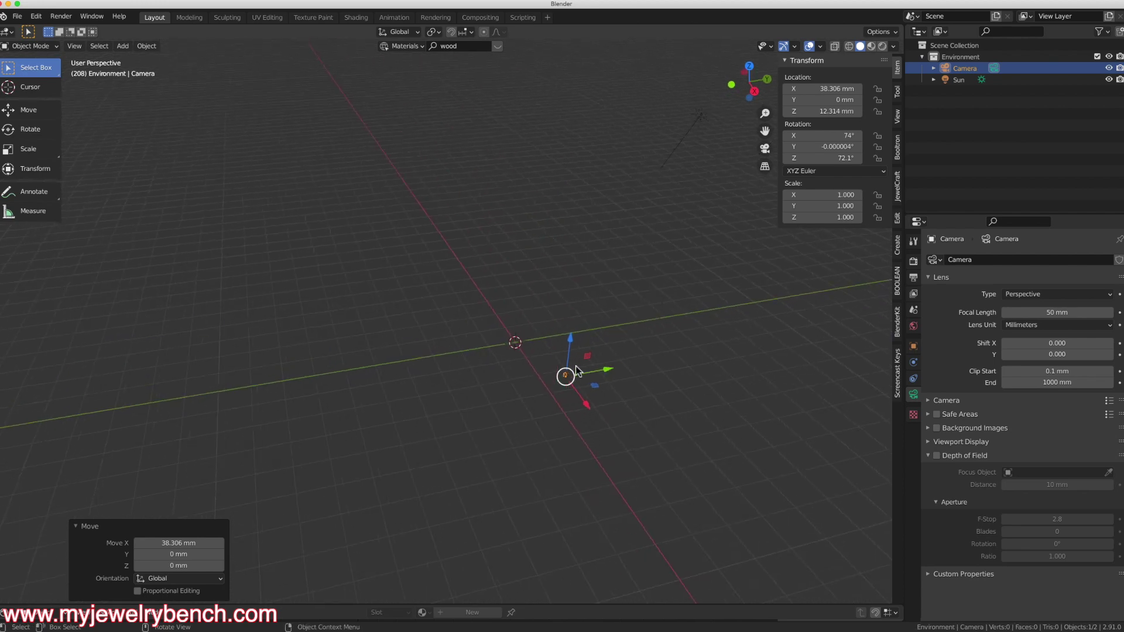
Aim the camera back at the origin, rotated about 70.8° on X and 91.3° on Z.
key(KP_0)
middle_drag(575, 366, 527, 344)
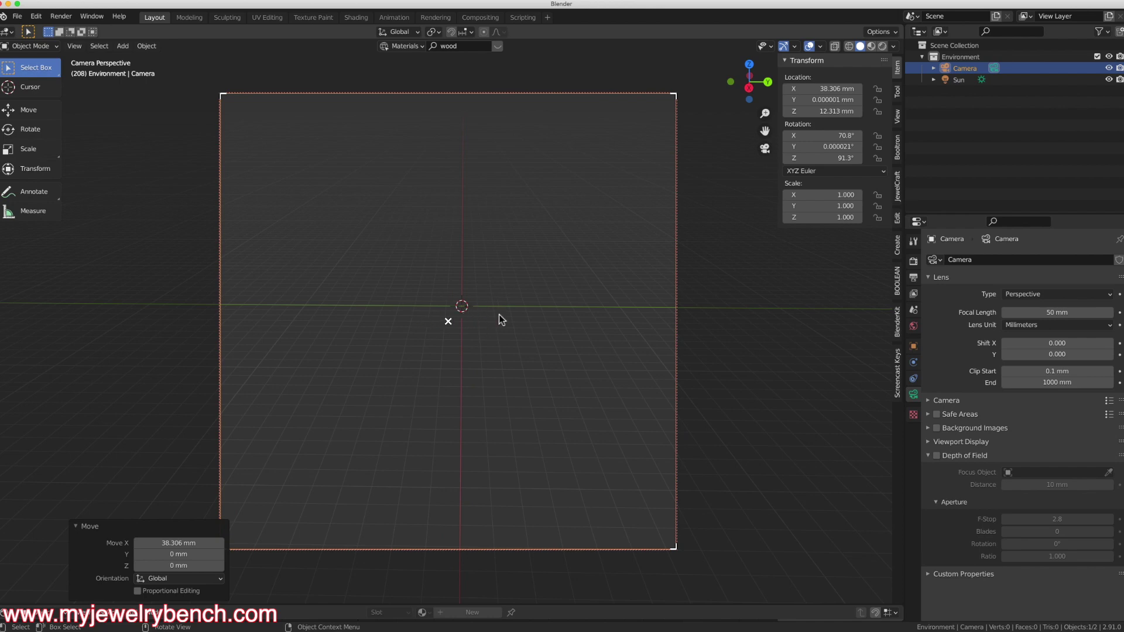
key(KP_0)
scroll(464, 326, down, 3)
scroll(315, 326, down, 3)
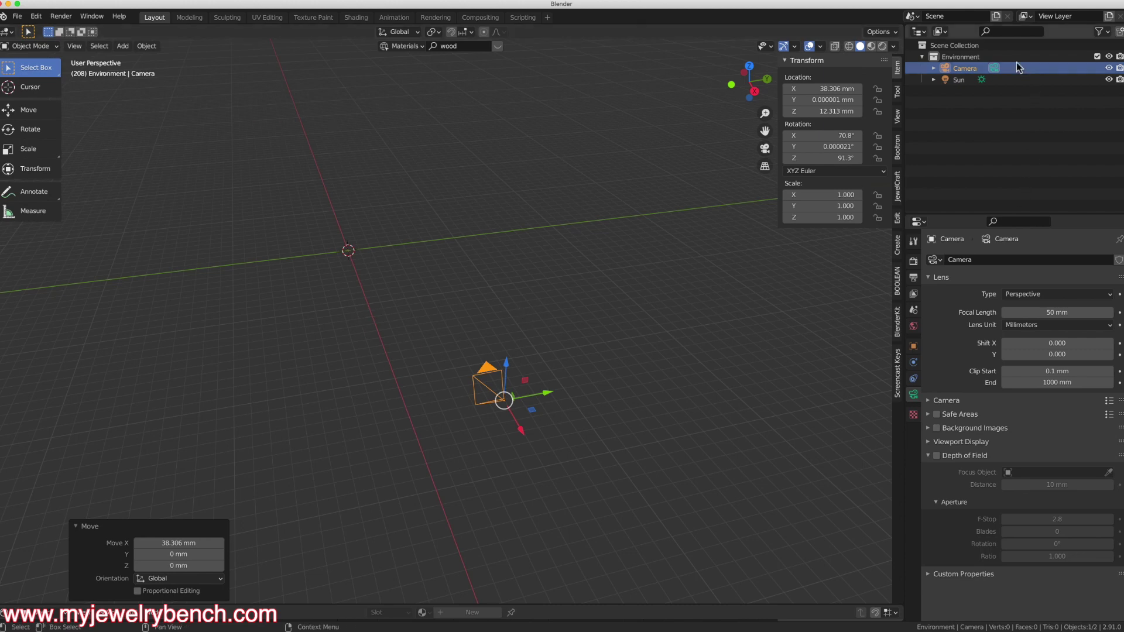
Create a new World in World Properties, keeping Background as its surface and leaving Color unlinked.
click(913, 326)
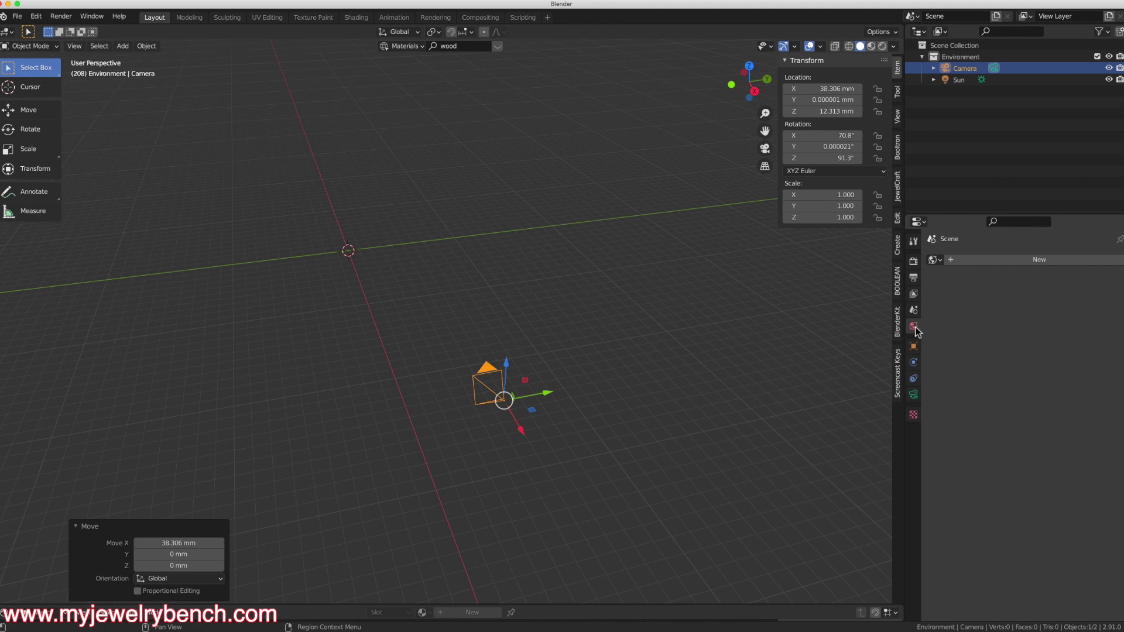
click(1010, 261)
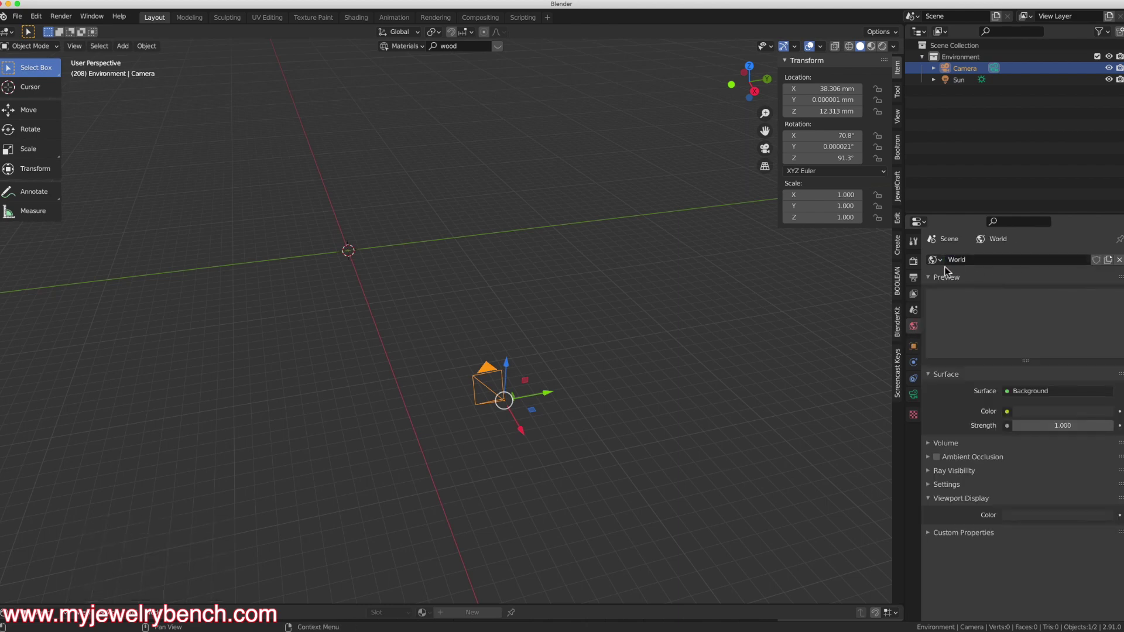
click(1008, 392)
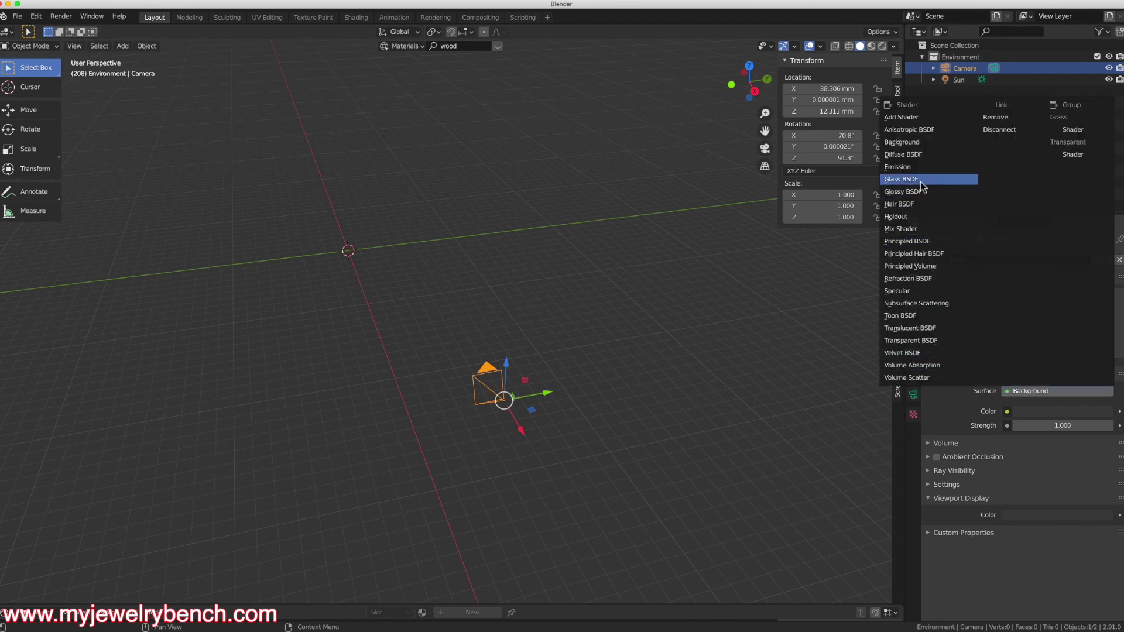
click(910, 144)
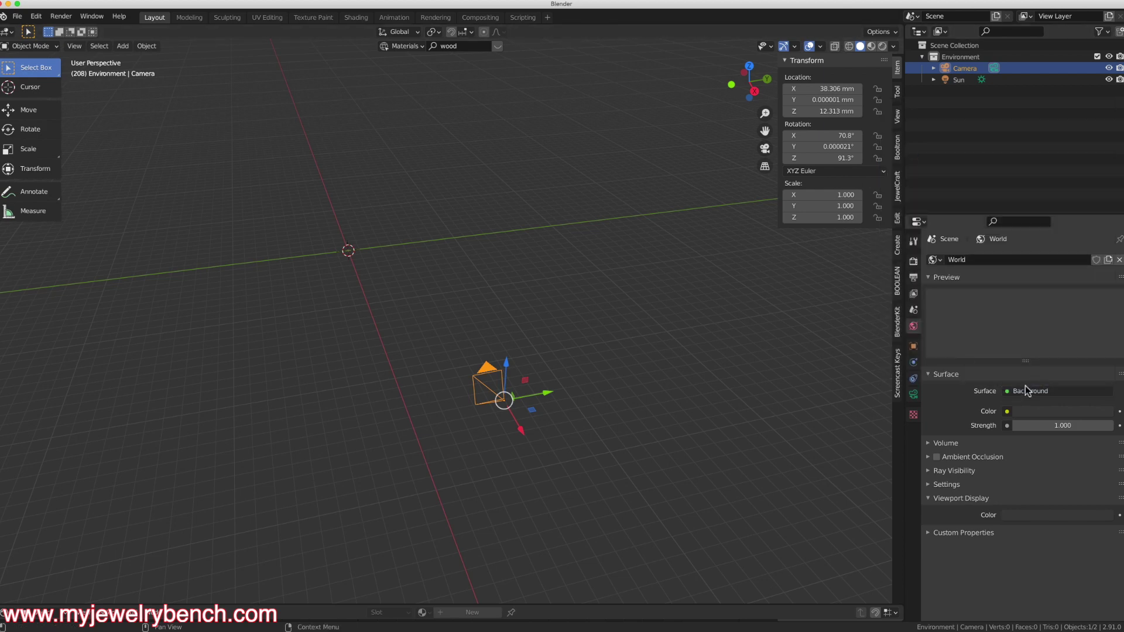
click(1007, 412)
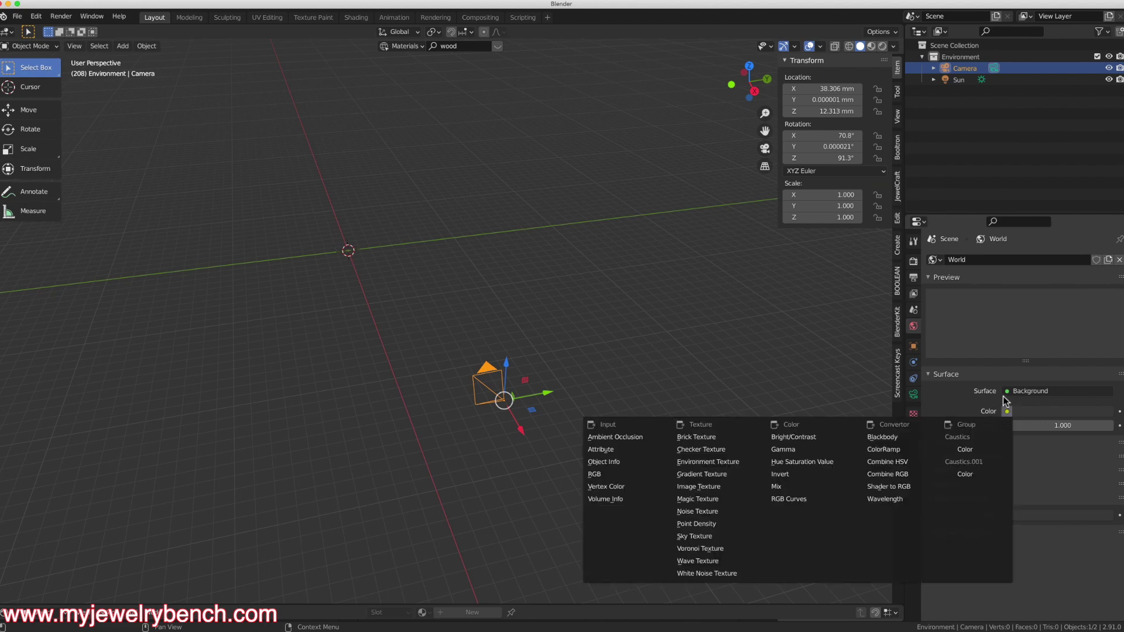
key(Escape)
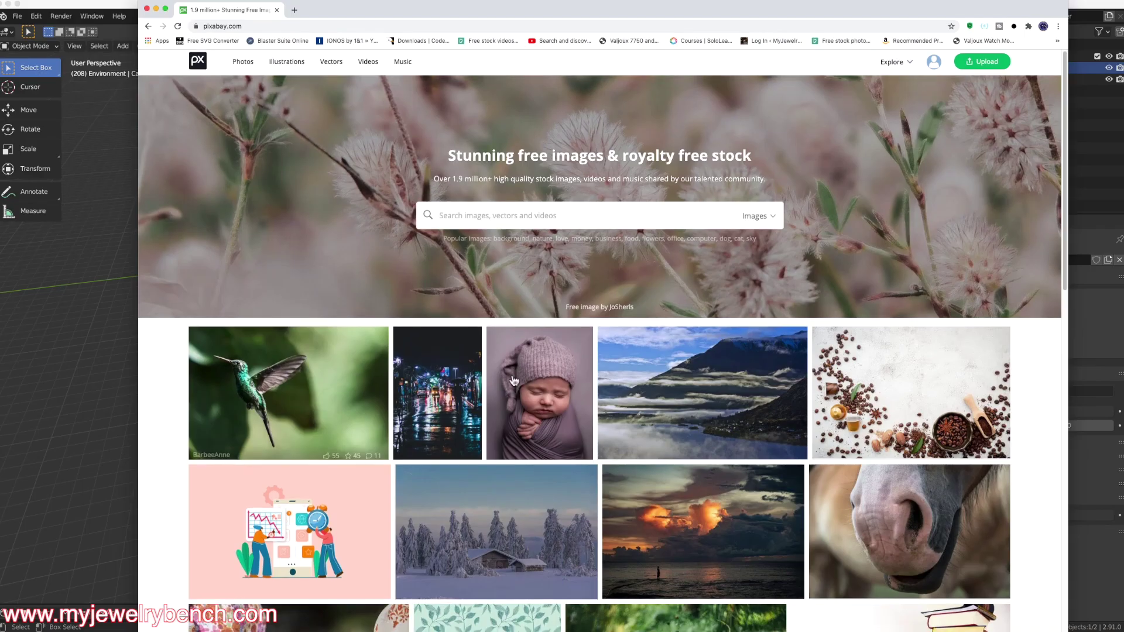
Search Pixabay for 'indoor' images.
scroll(523, 369, down, 2)
scroll(524, 368, down, 4)
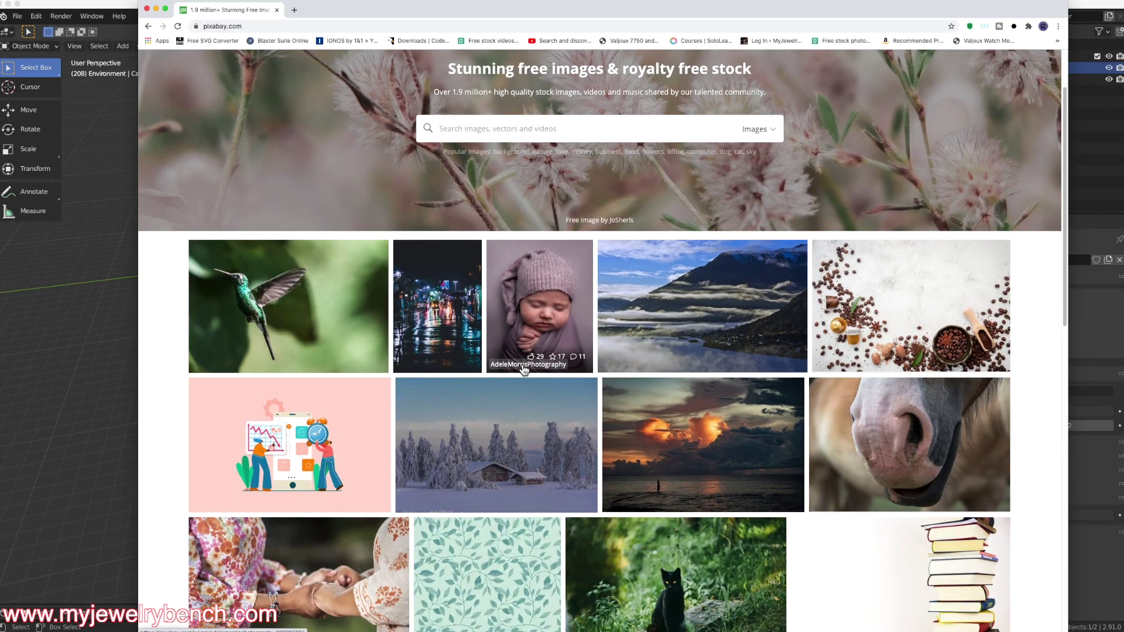
scroll(524, 369, up, 5)
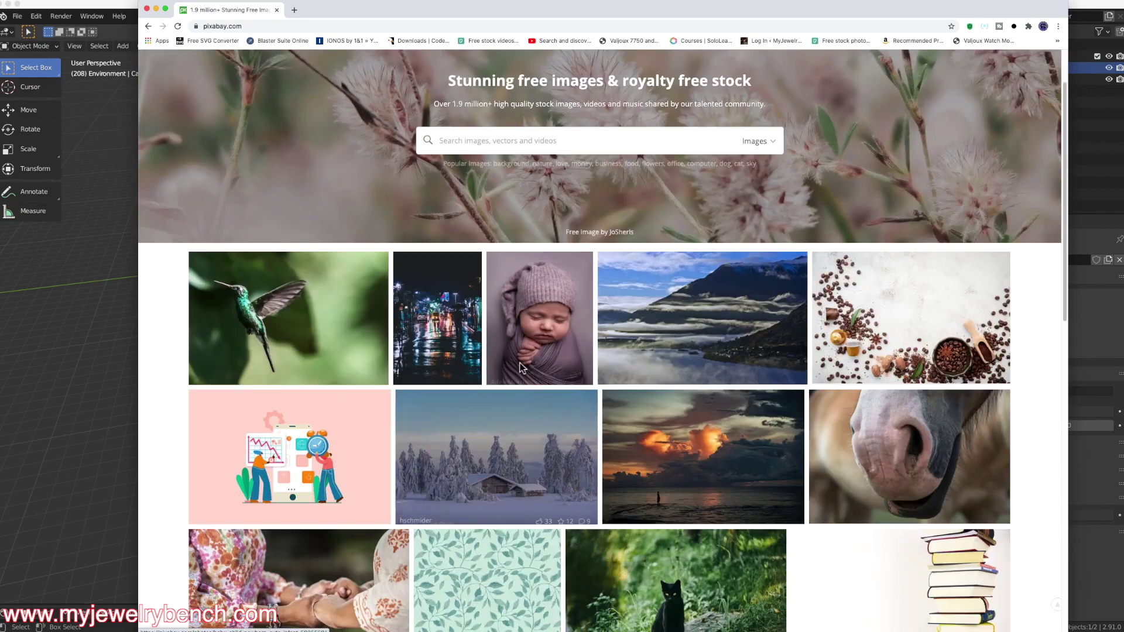
scroll(570, 365, down, 5)
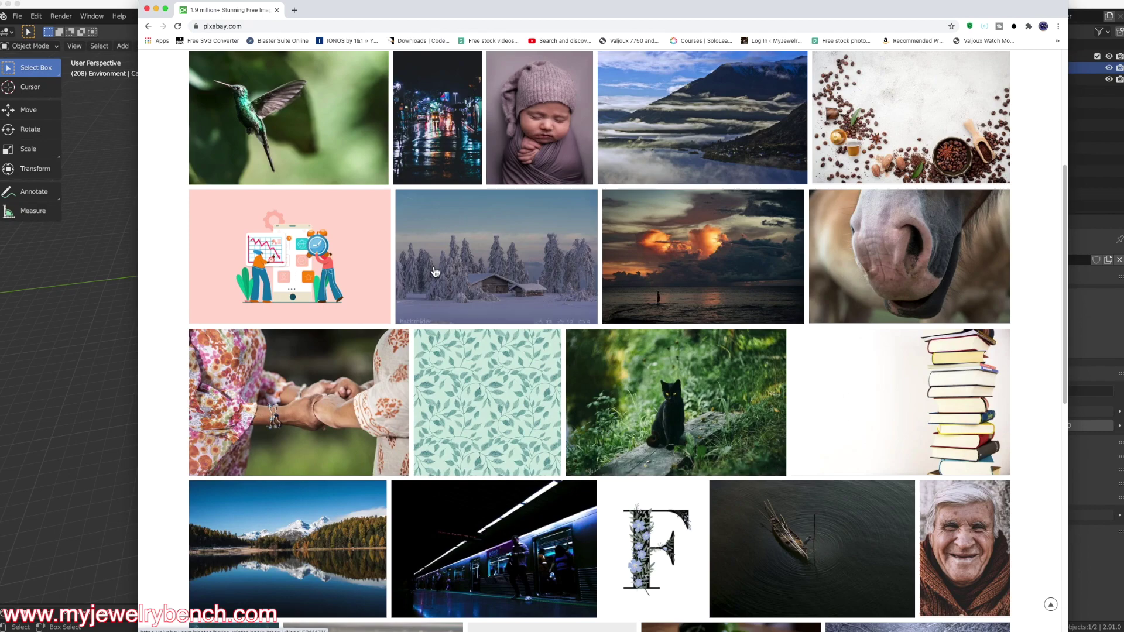
scroll(411, 108, up, 5)
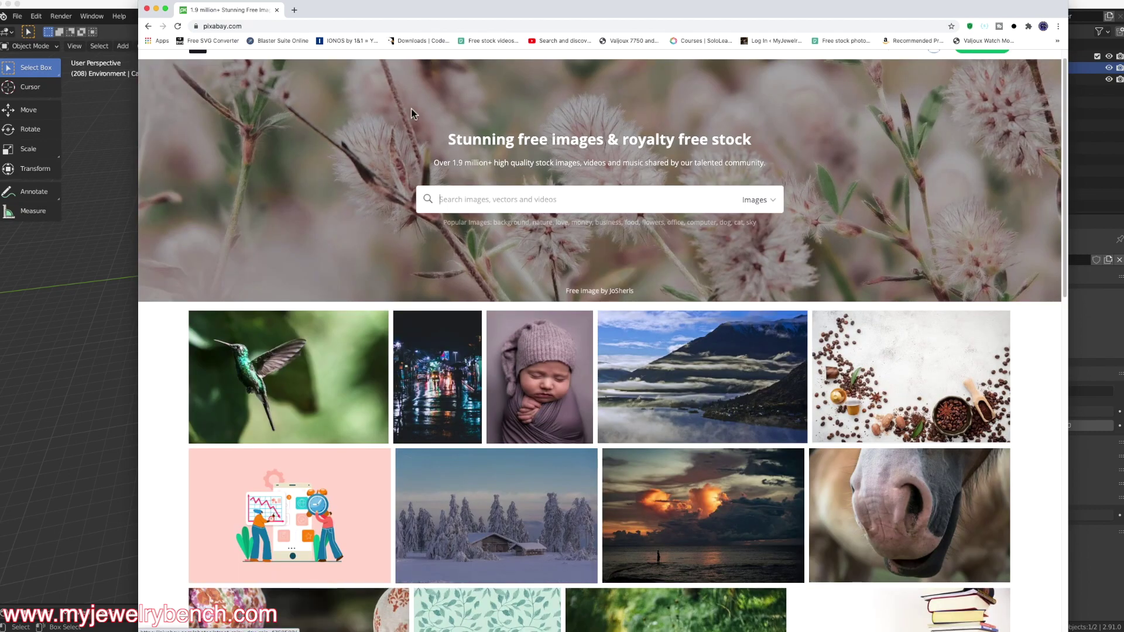
click(440, 200)
text(indoor)
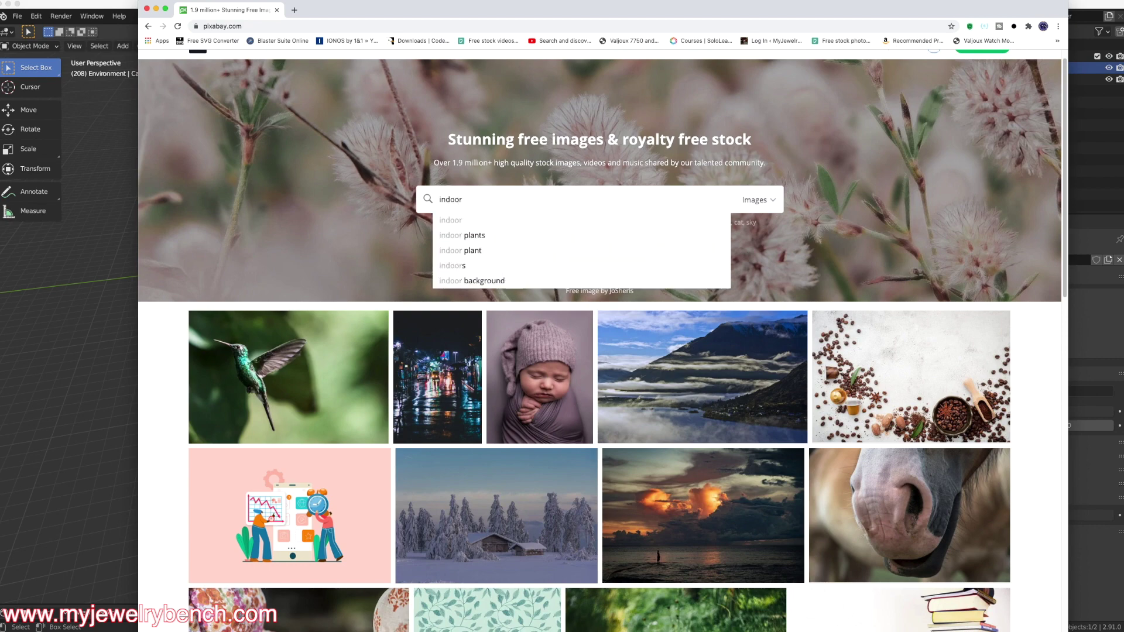
key(Return)
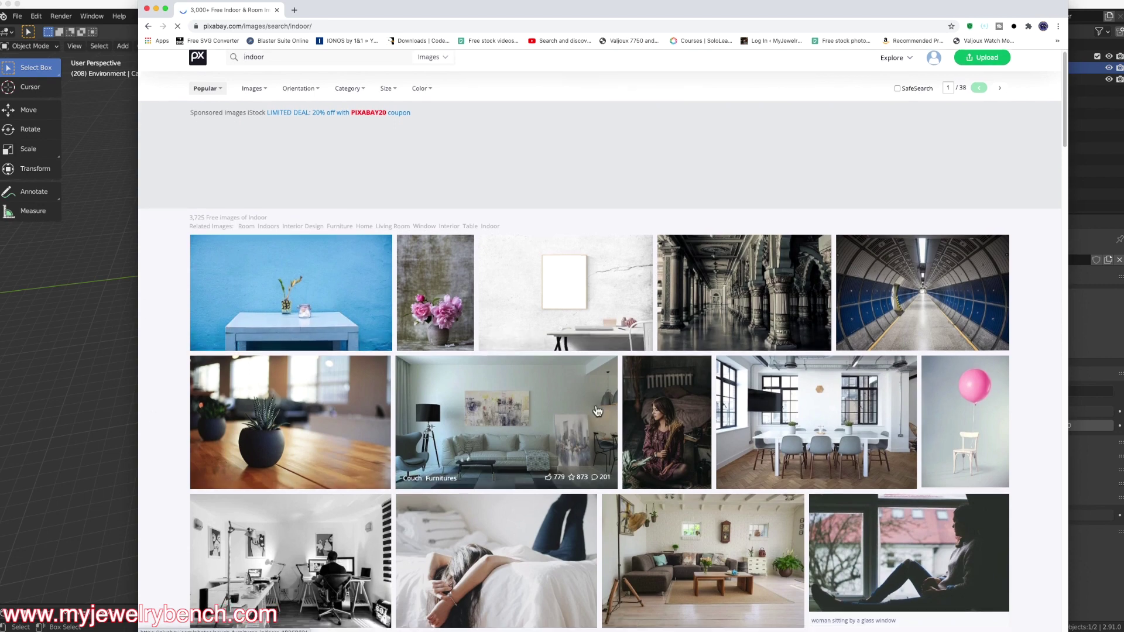
Browse the indoor results to the bright dining room photo with black chairs.
scroll(568, 418, down, 2)
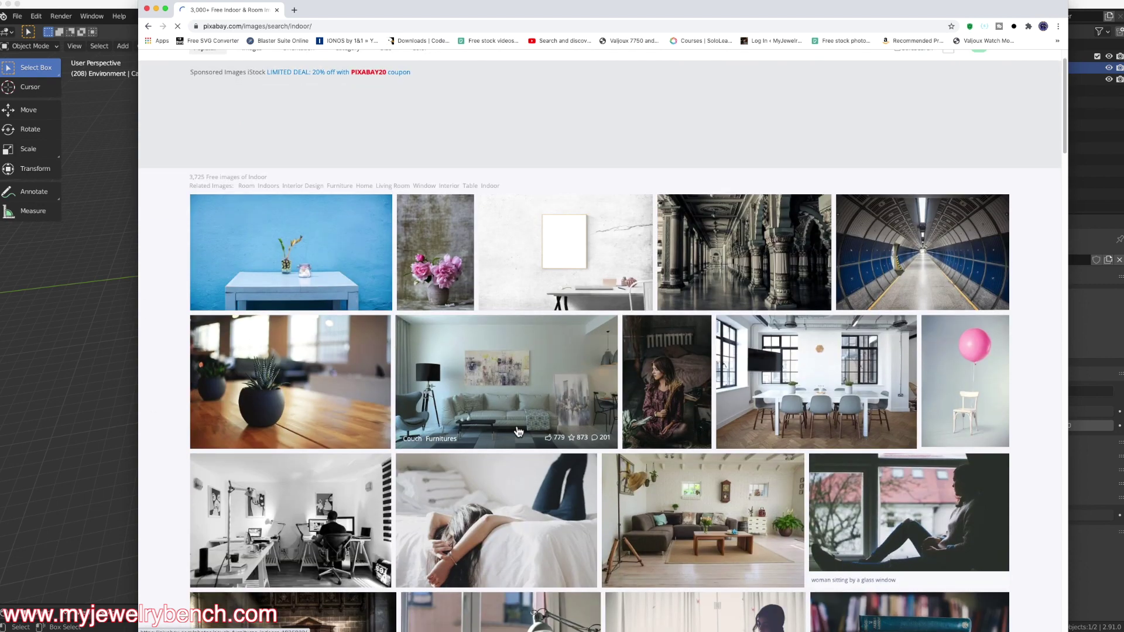
scroll(755, 381, down, 2)
scroll(847, 375, down, 2)
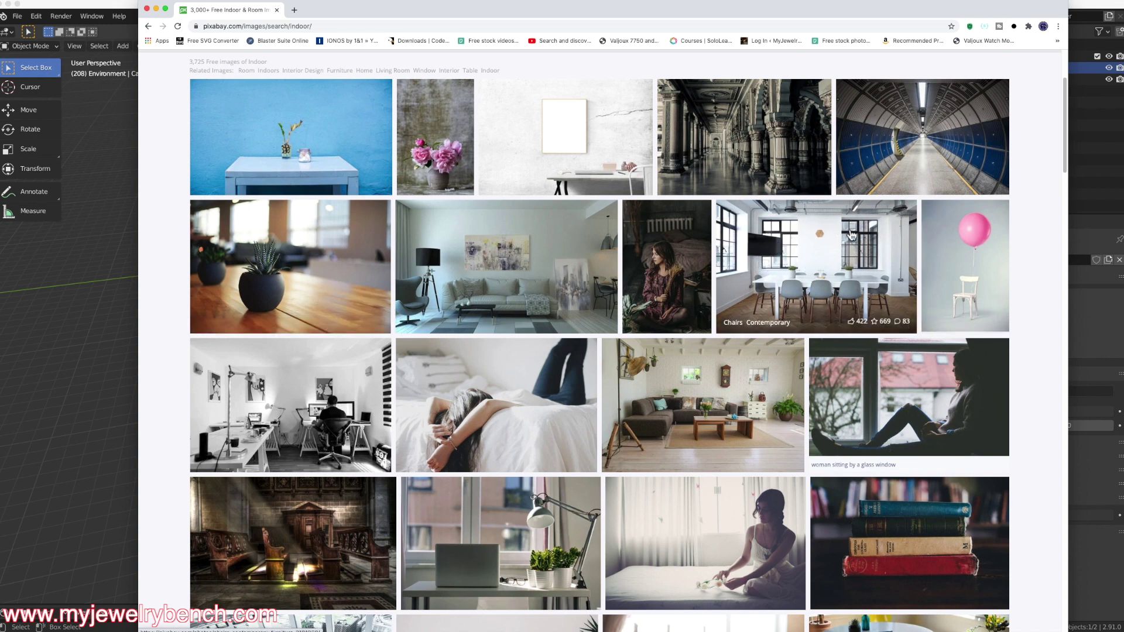
scroll(821, 295, down, 1)
scroll(821, 295, down, 5)
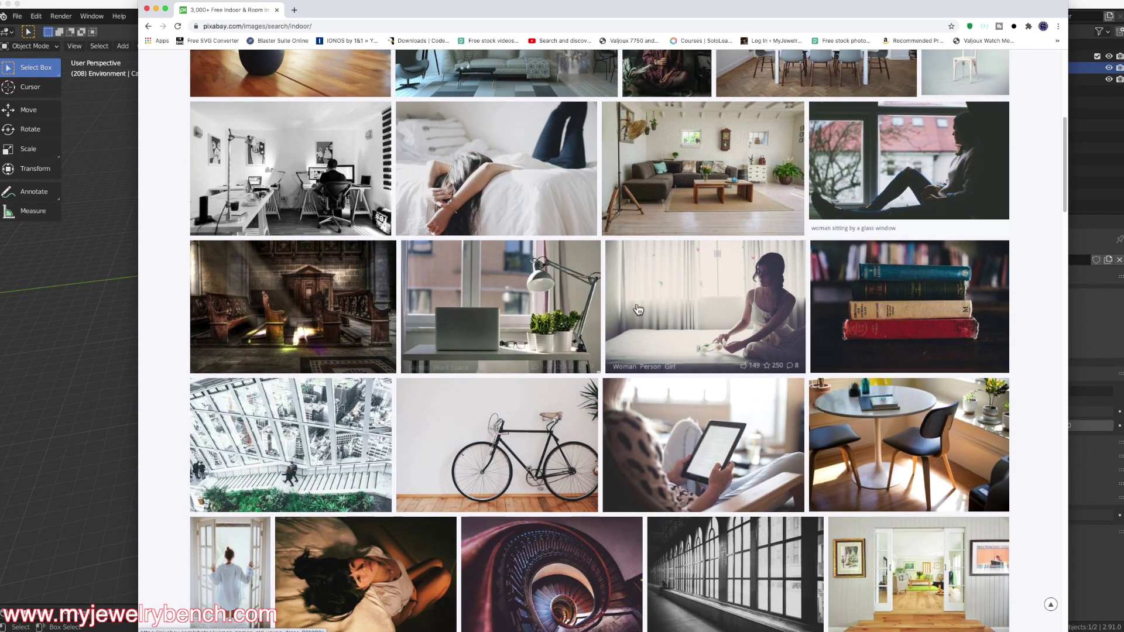
scroll(735, 335, down, 3)
scroll(674, 300, up, 3)
scroll(673, 299, down, 6)
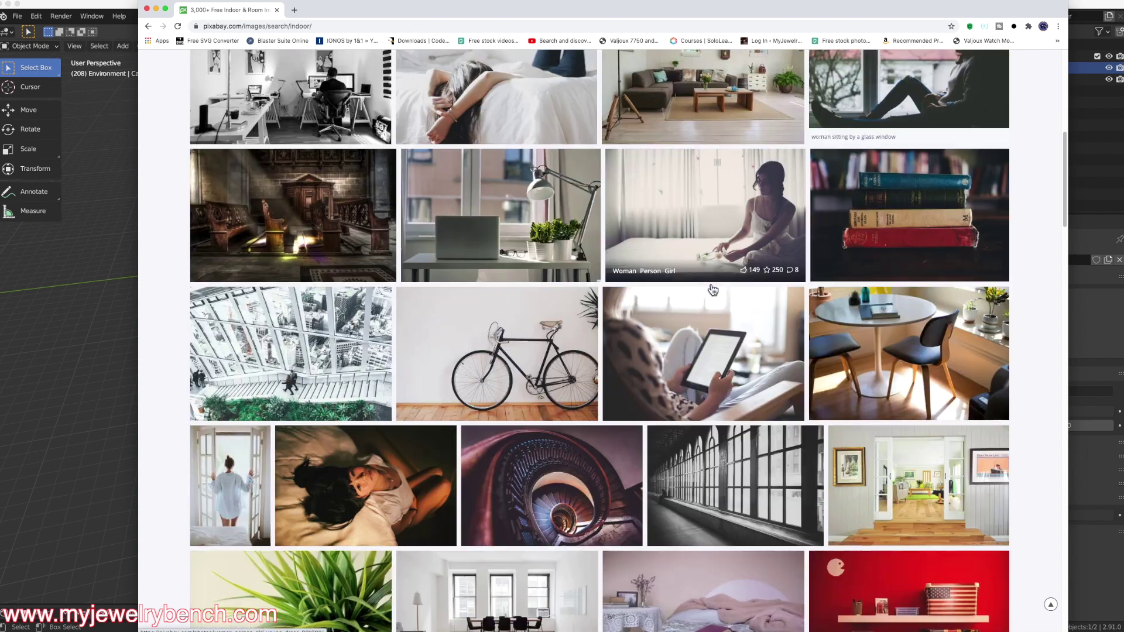
scroll(713, 290, down, 2)
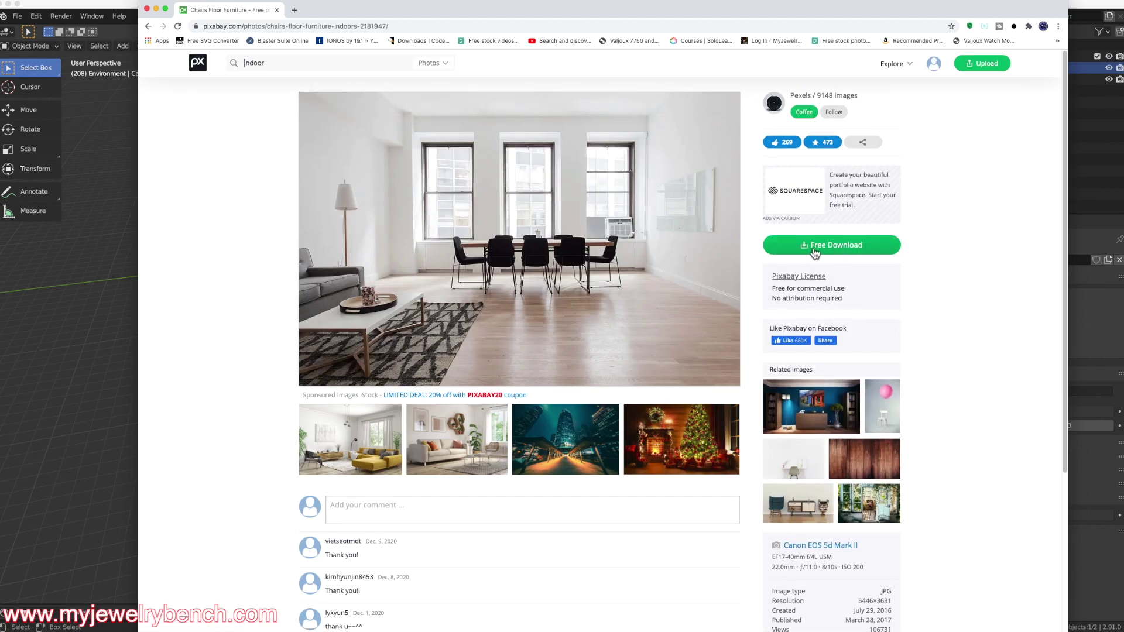
View the dining-room photo's download sizes, then go back to the indoor results to search again.
click(818, 250)
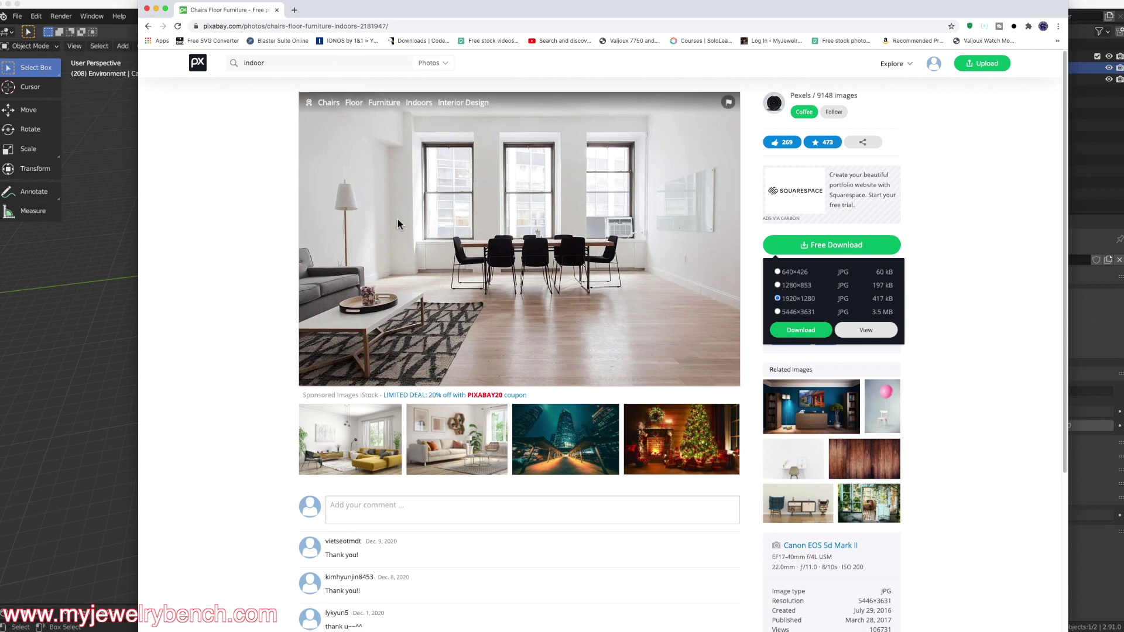
click(237, 66)
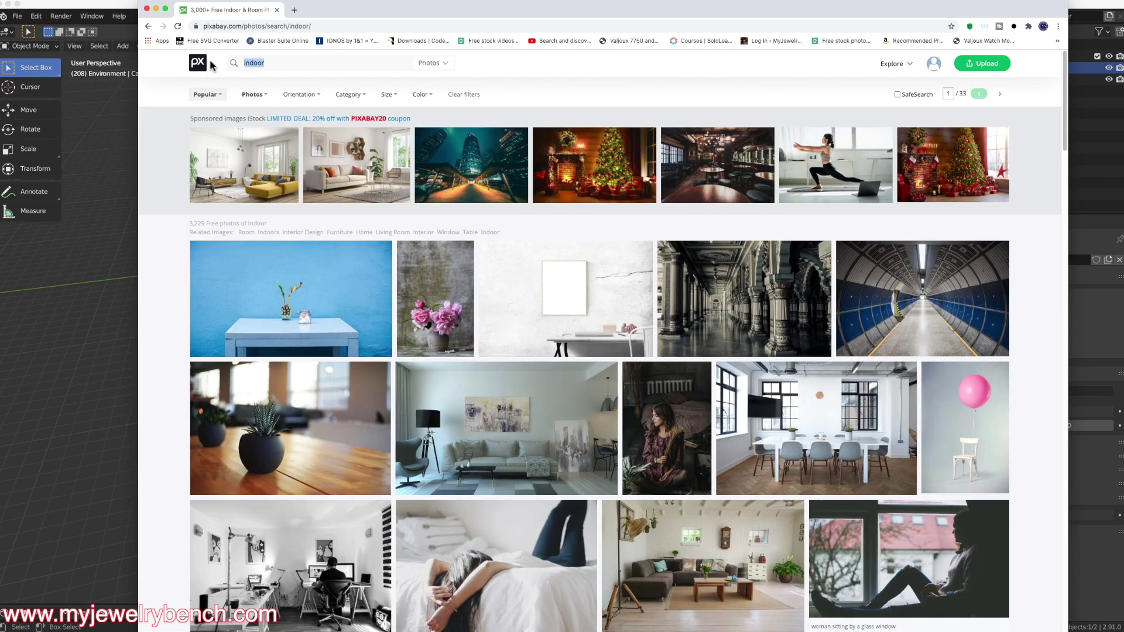
Search Pixabay for 'granite' images.
text(granite)
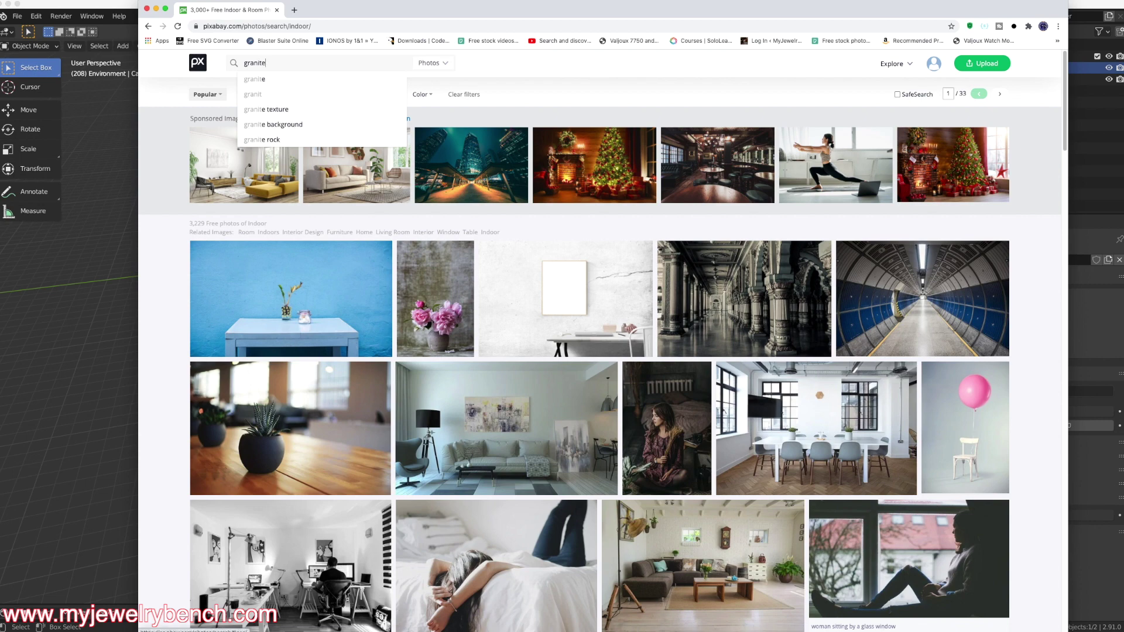
key(Return)
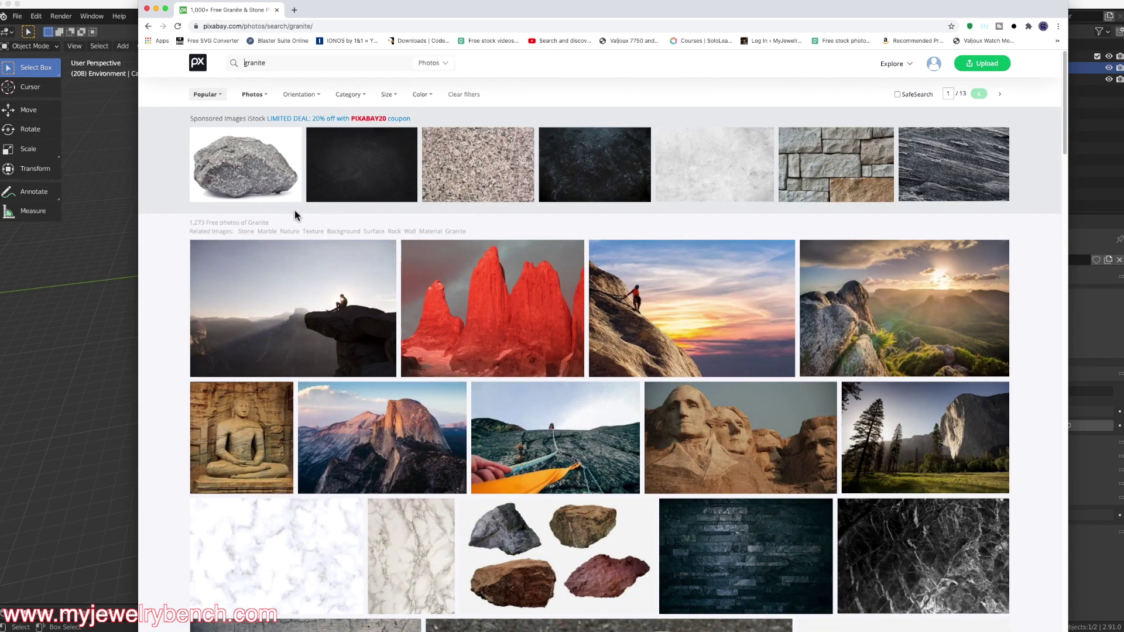
scroll(477, 316, down, 5)
scroll(477, 316, up, 5)
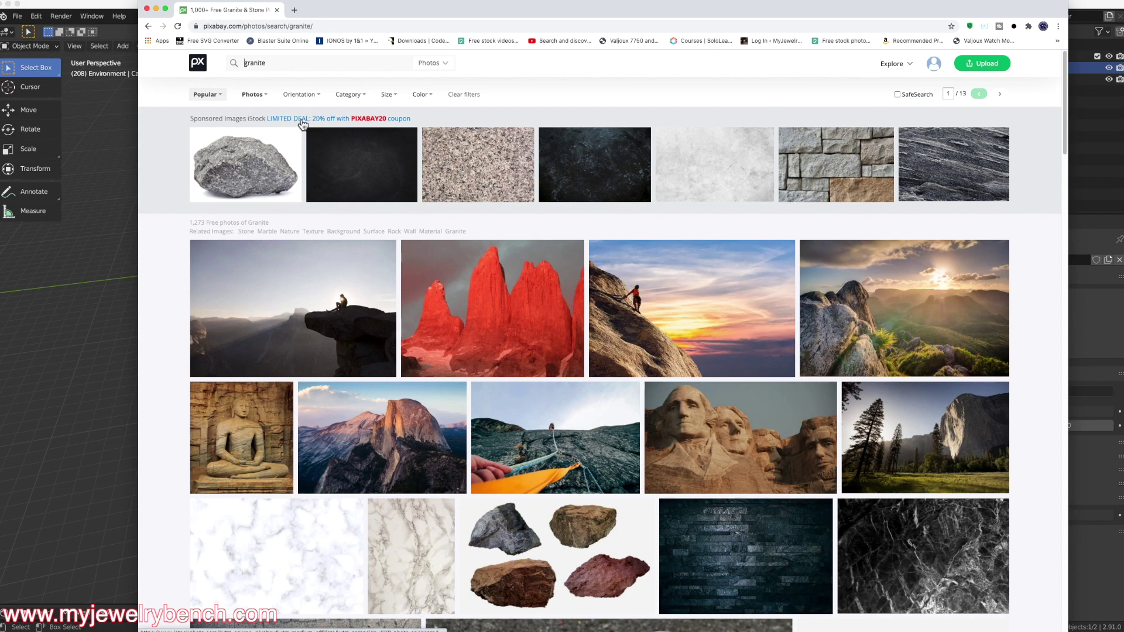
Browse the granite results and open the white 'Marble Background Backdrop' photo.
scroll(505, 290, down, 1)
scroll(506, 289, down, 3)
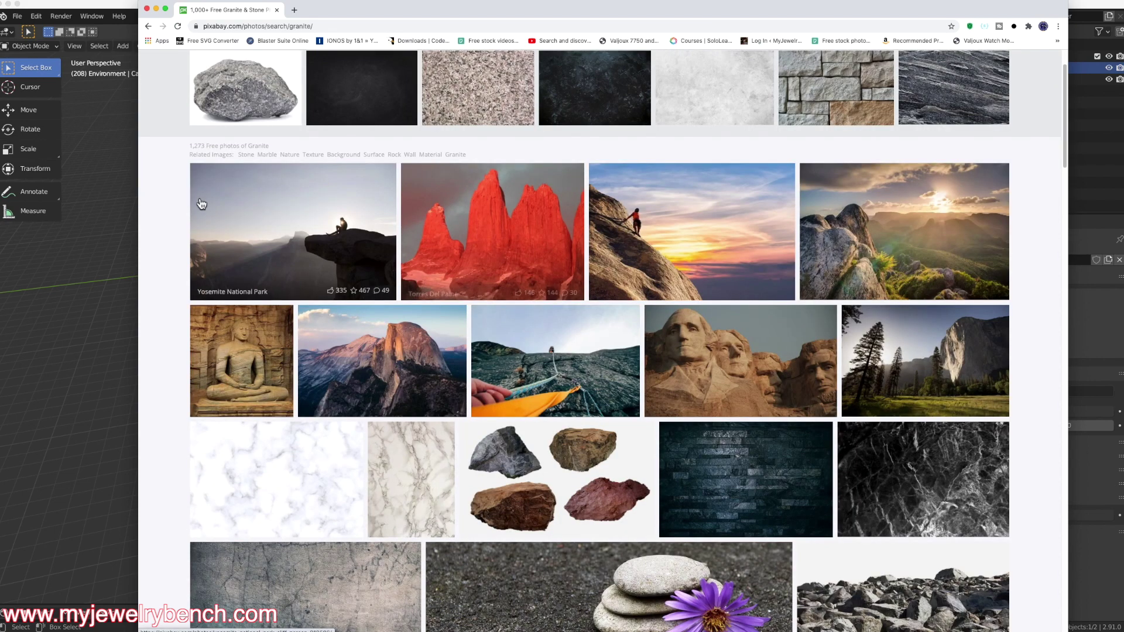
scroll(592, 418, down, 1)
scroll(592, 418, down, 2)
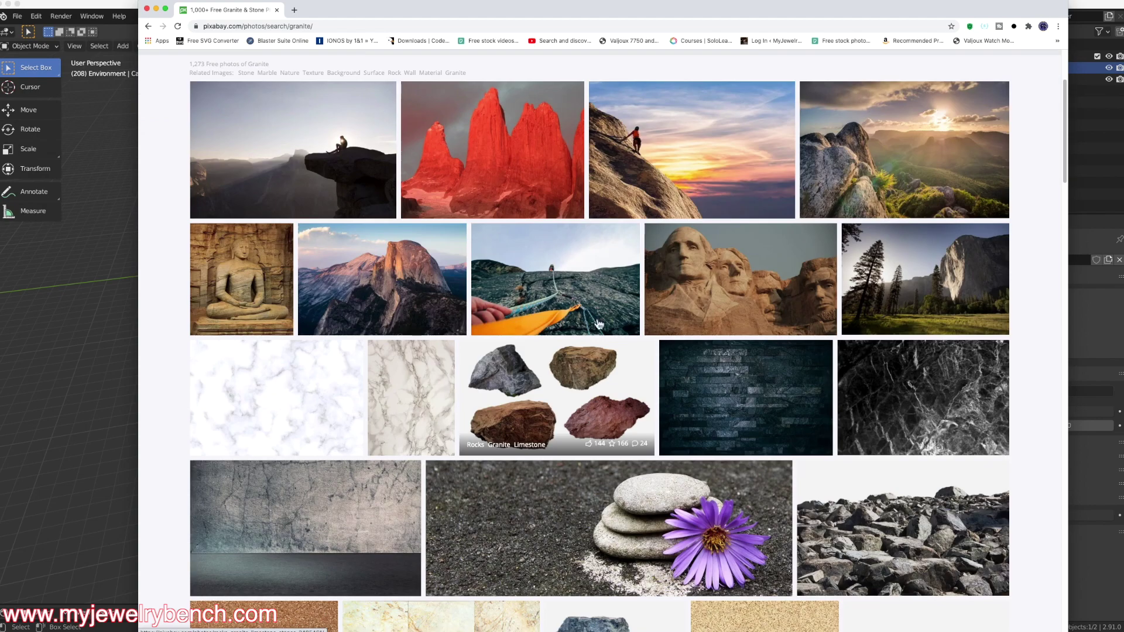
scroll(425, 378, down, 2)
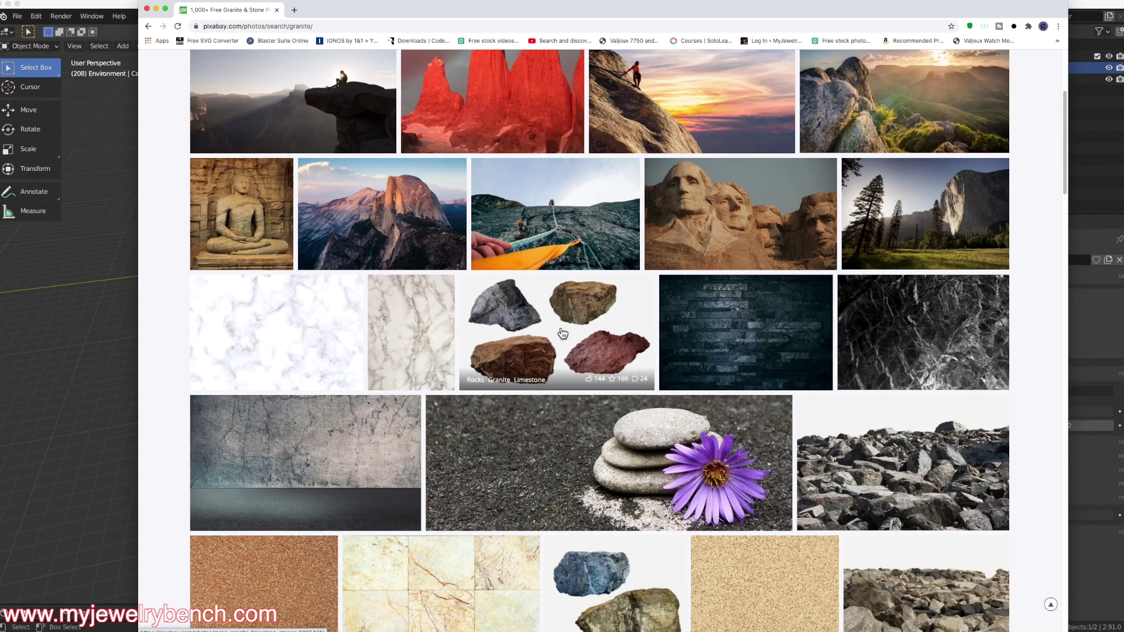
scroll(425, 378, down, 1)
scroll(519, 374, down, 2)
scroll(519, 373, down, 12)
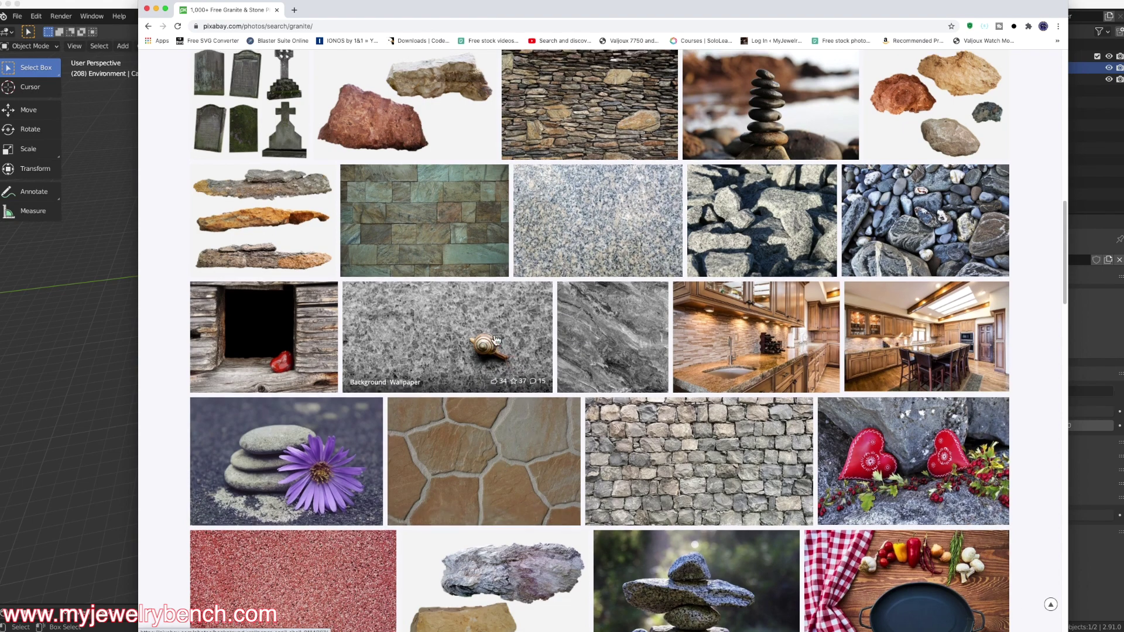
scroll(526, 375, up, 15)
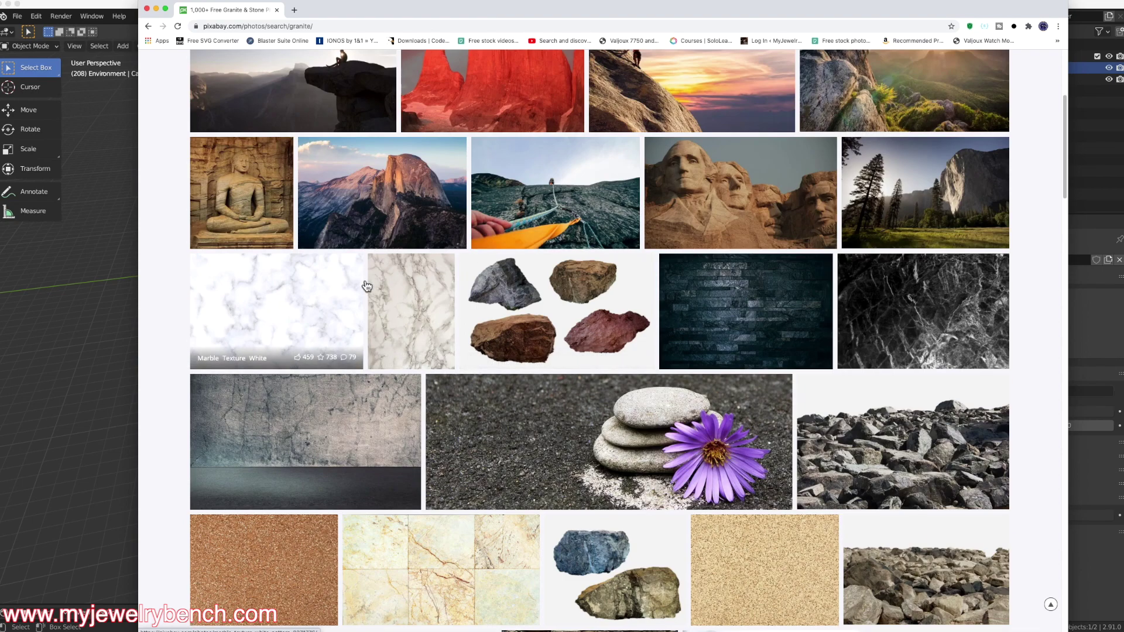
click(408, 290)
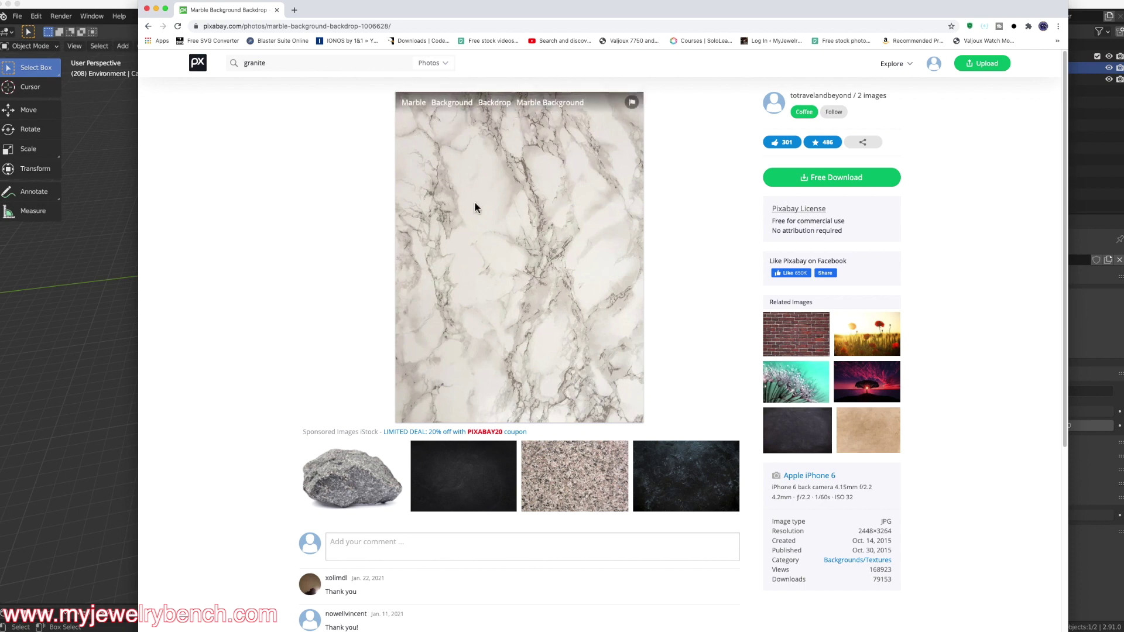
Check the white marble backdrop's download sizes and select the 'granite' search term to replace it.
click(836, 183)
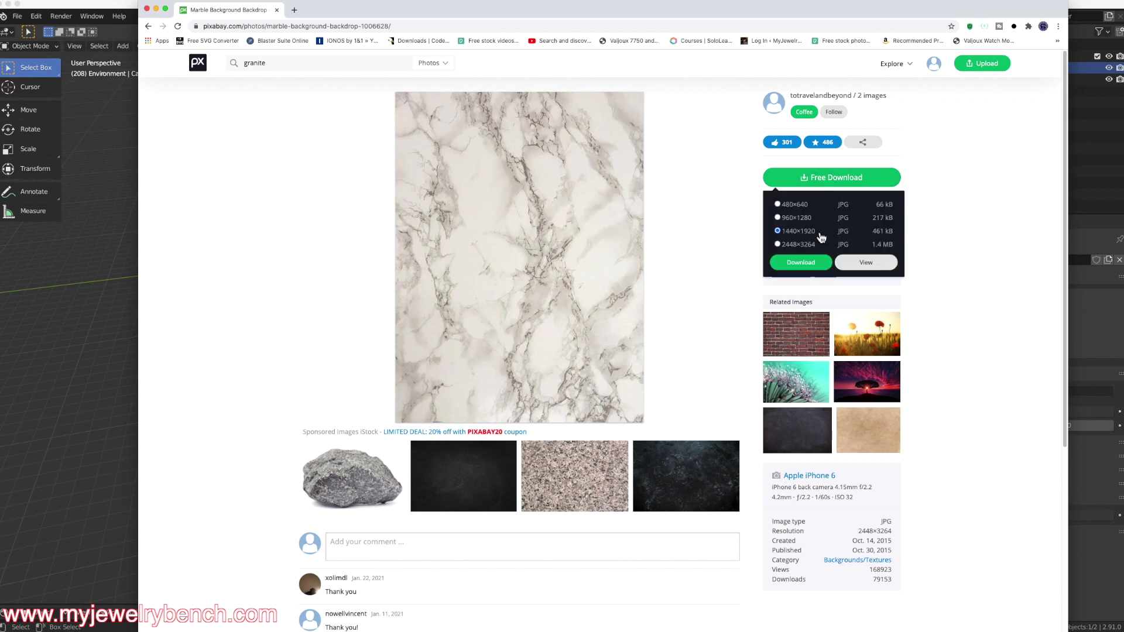
click(293, 63)
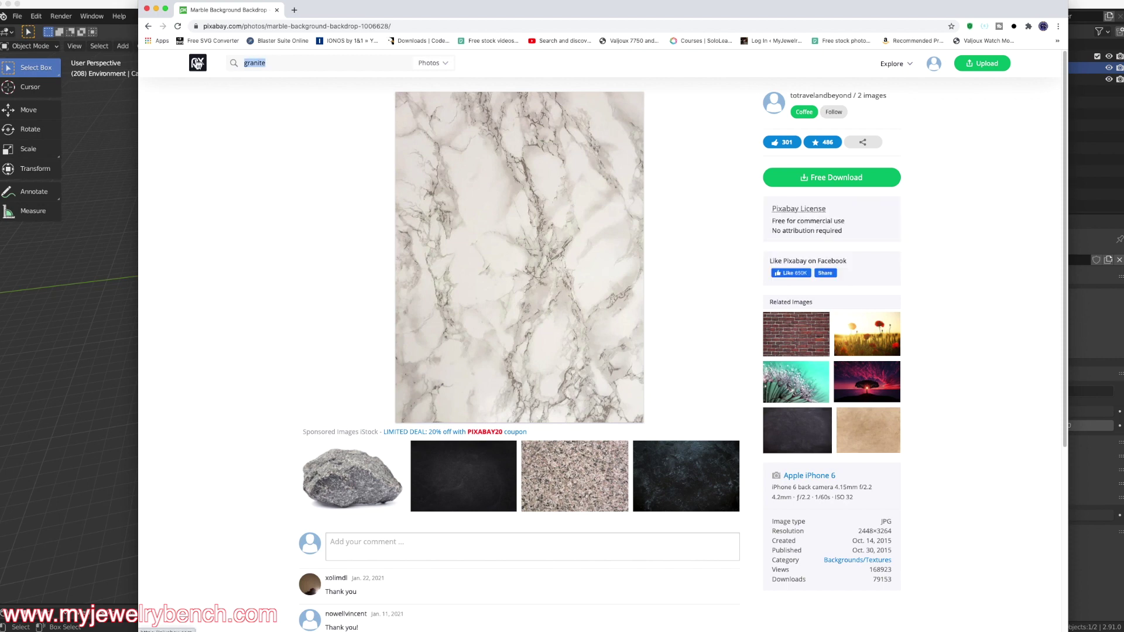
Search for 'marble', open the black marble texture photo, then return to Blender.
text(marble)
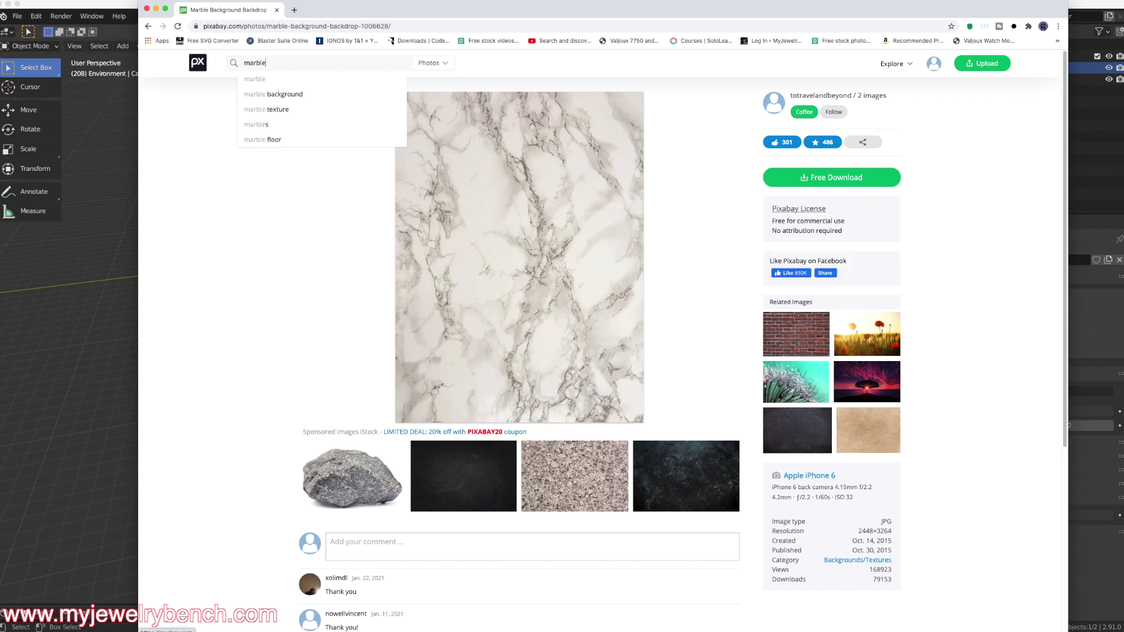
key(Return)
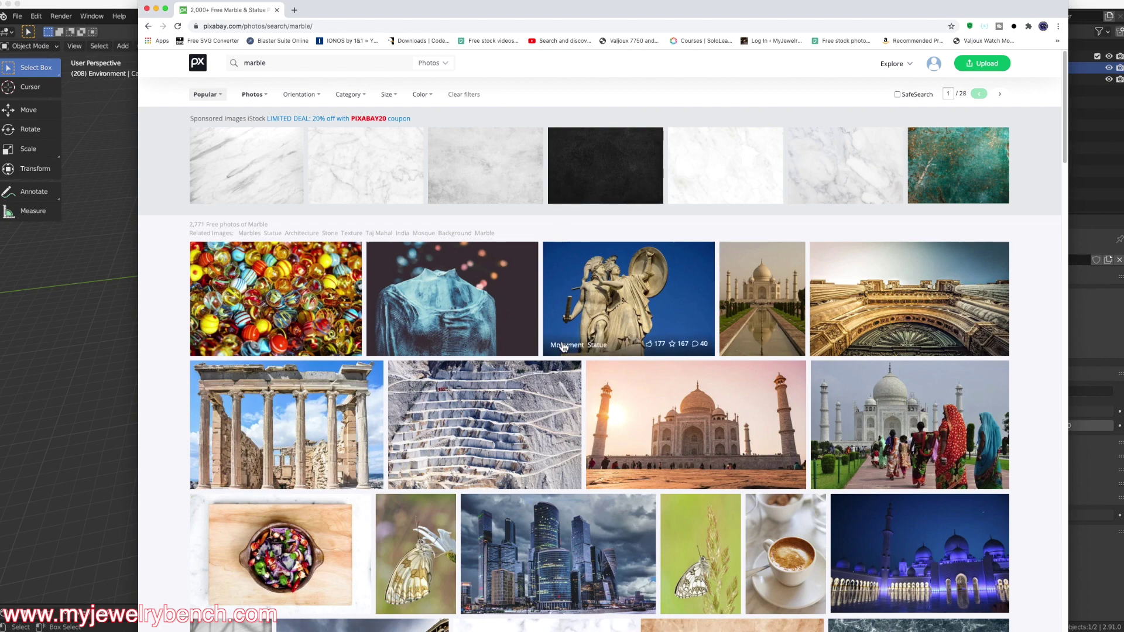
scroll(560, 342, down, 10)
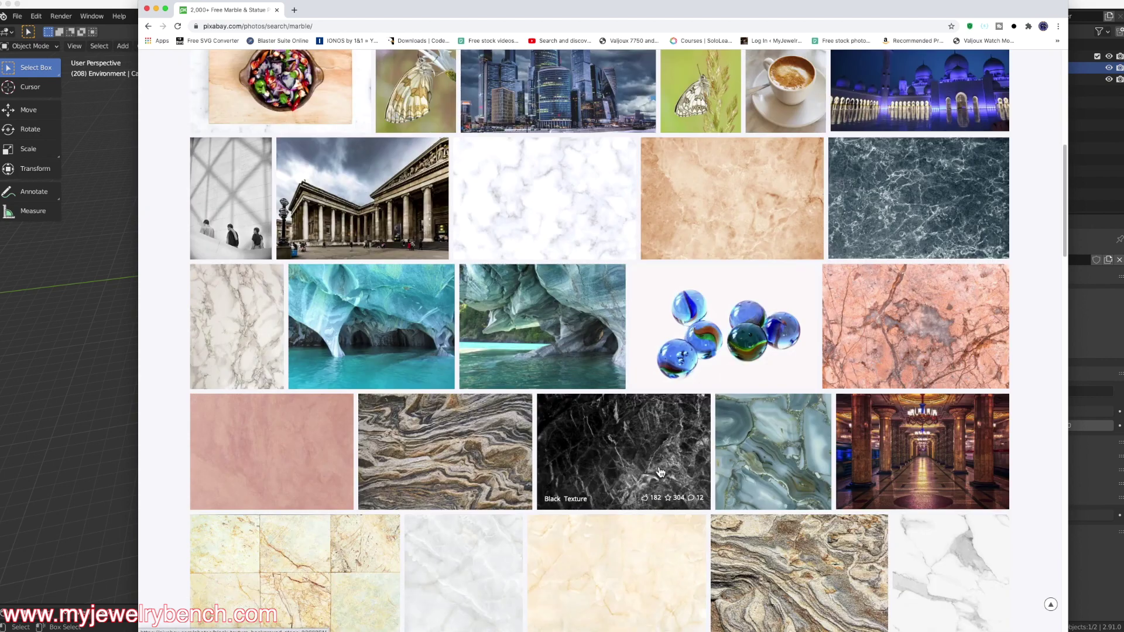
click(648, 451)
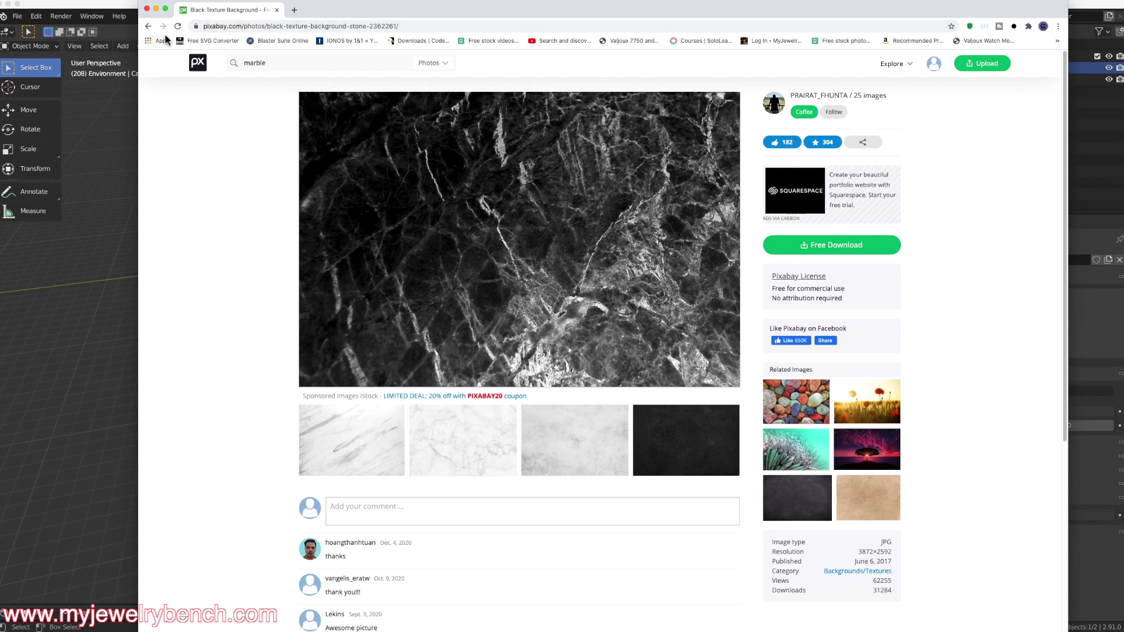
key(super+Tab)
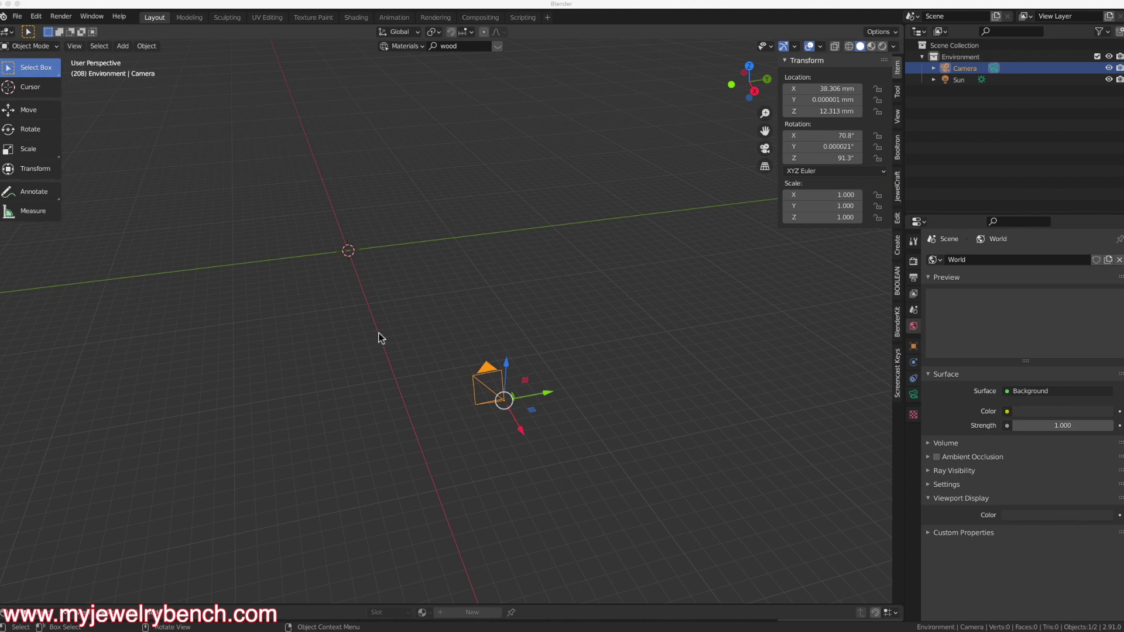
Show the World Color link options, listing texture inputs such as Environment Texture.
middle_drag(379, 334, 394, 287)
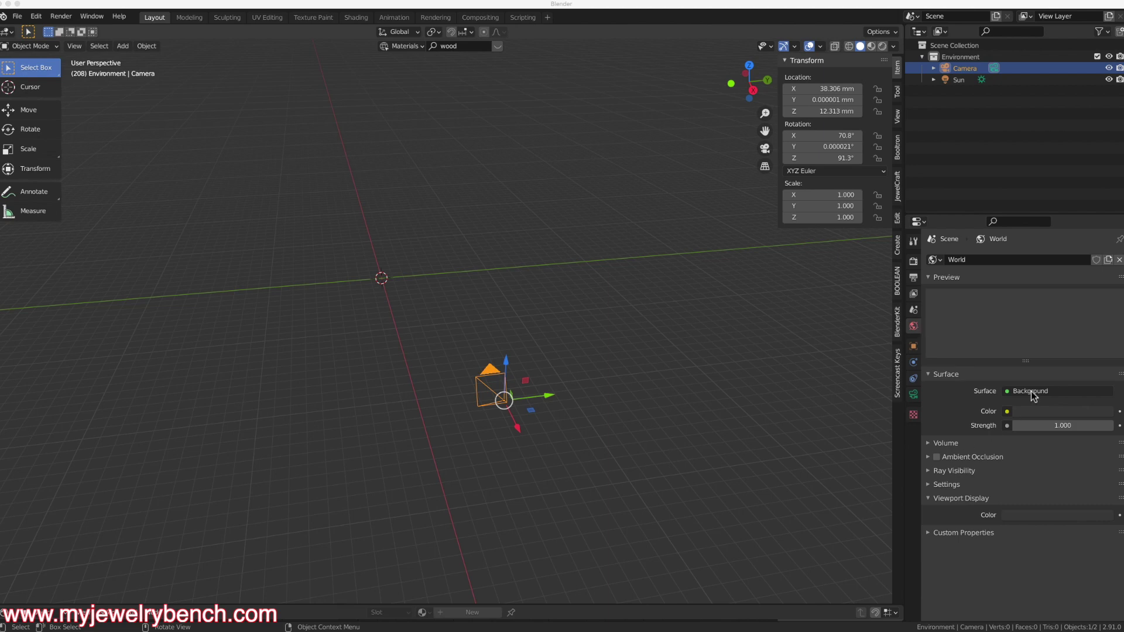
click(1007, 411)
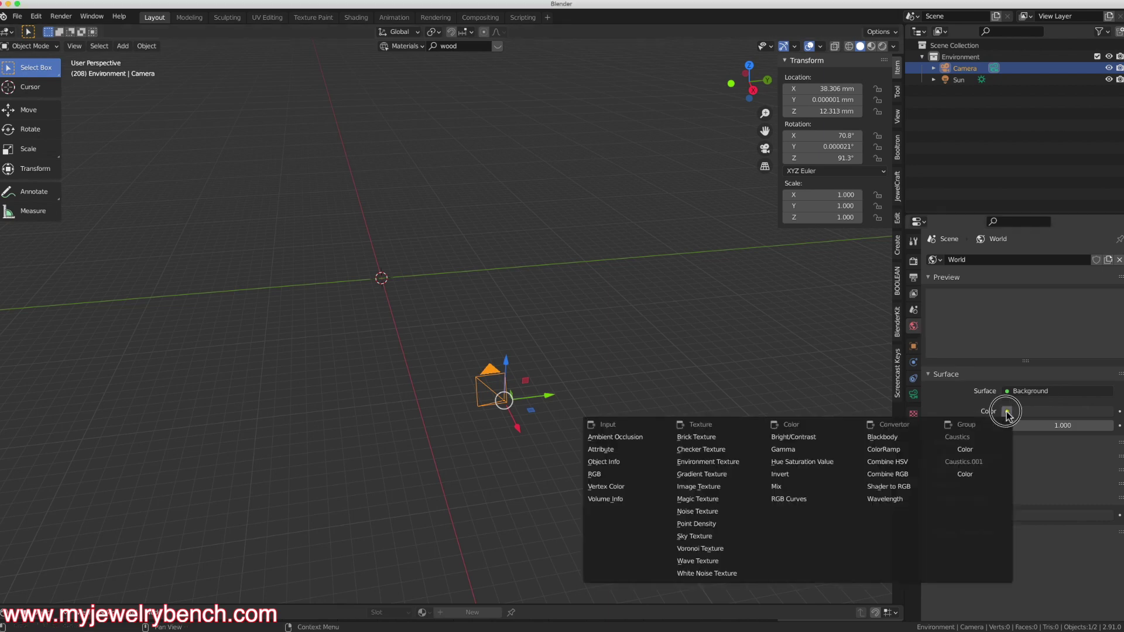
Link an Environment Texture node into the World's background Color input.
click(706, 462)
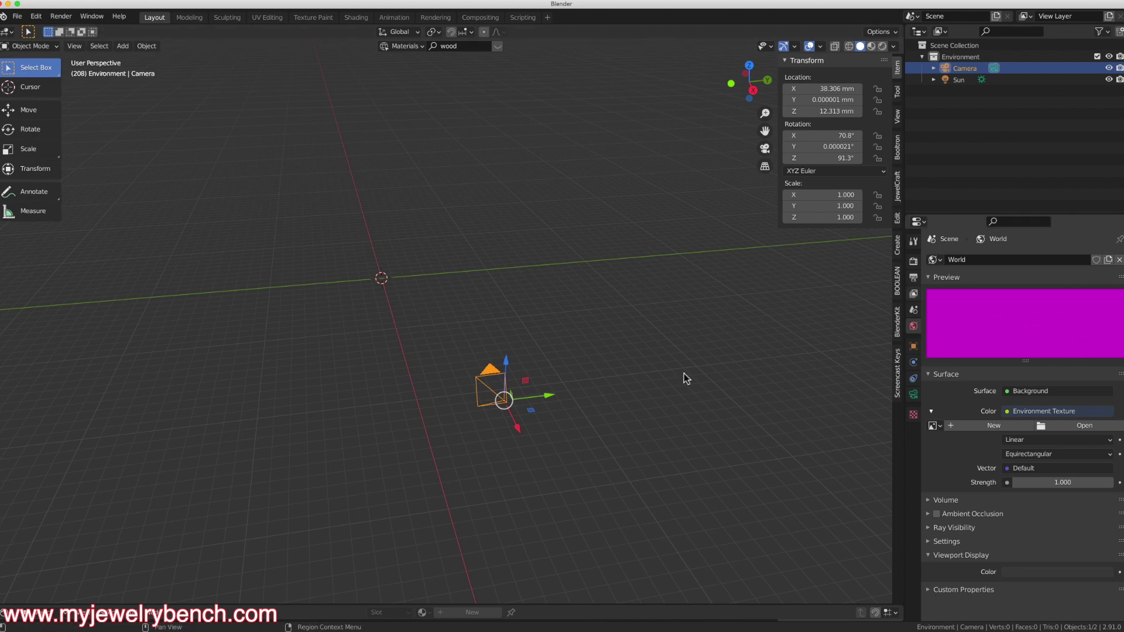
Load living-room-2155376_1920.jpg as the Environment Texture image.
click(1076, 426)
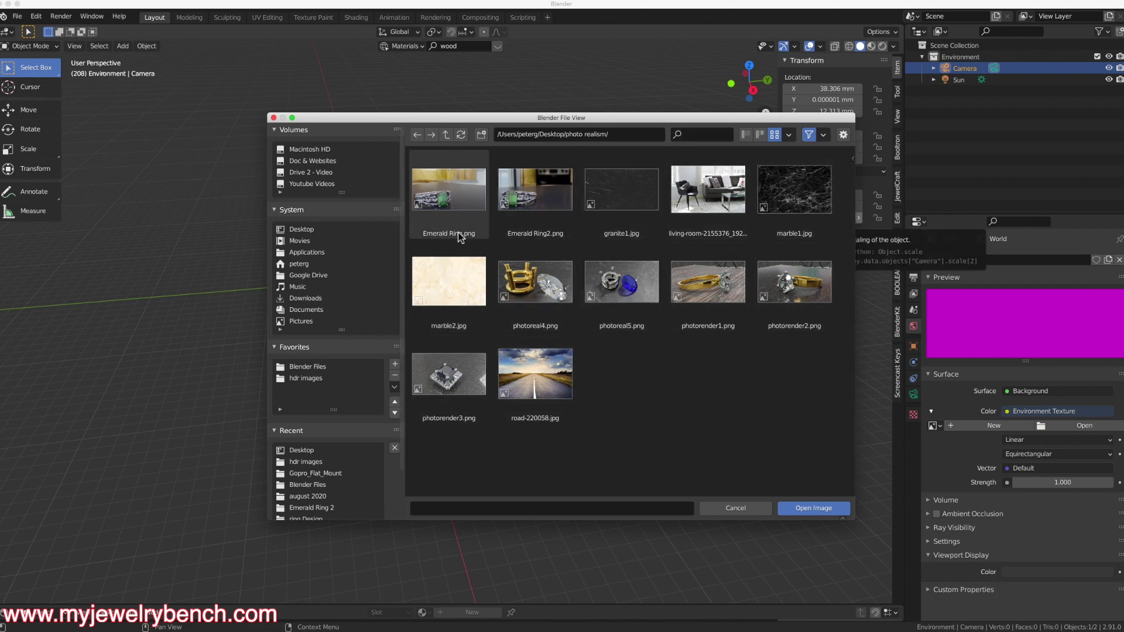
click(709, 188)
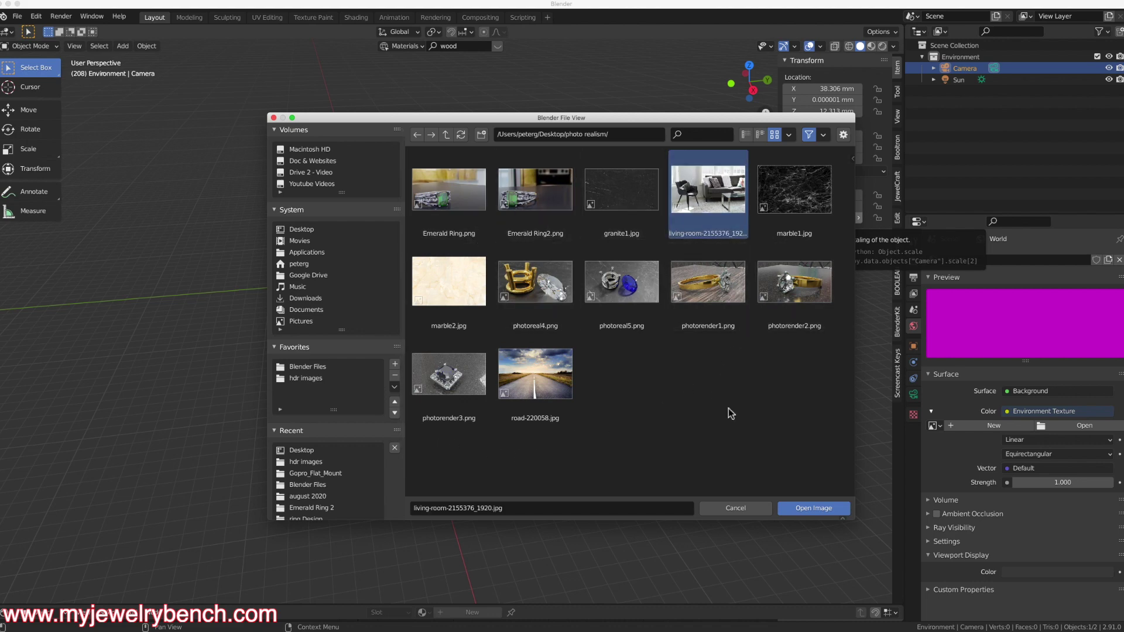
click(823, 509)
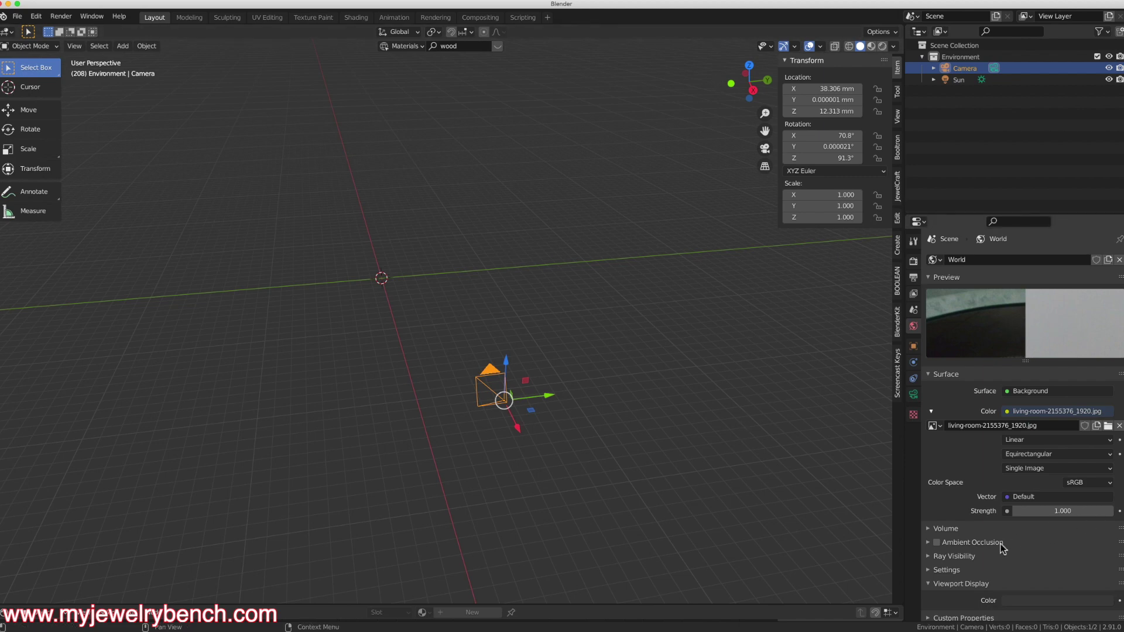
Enable World ambient occlusion and check the images available for the environment texture.
click(945, 540)
scroll(968, 525, down, 1)
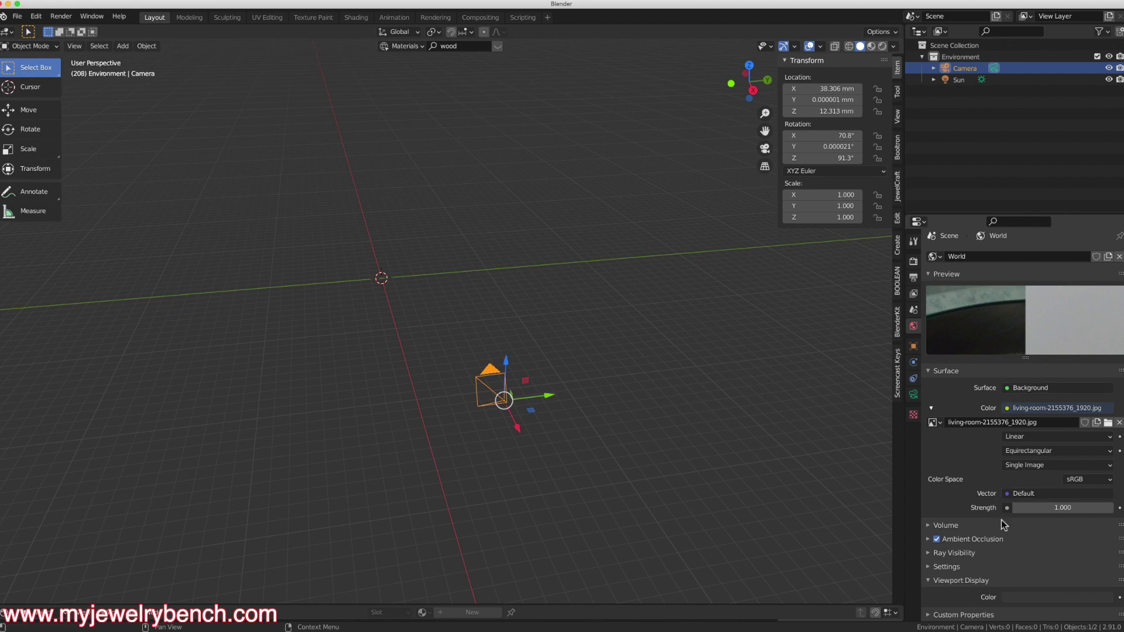
click(932, 422)
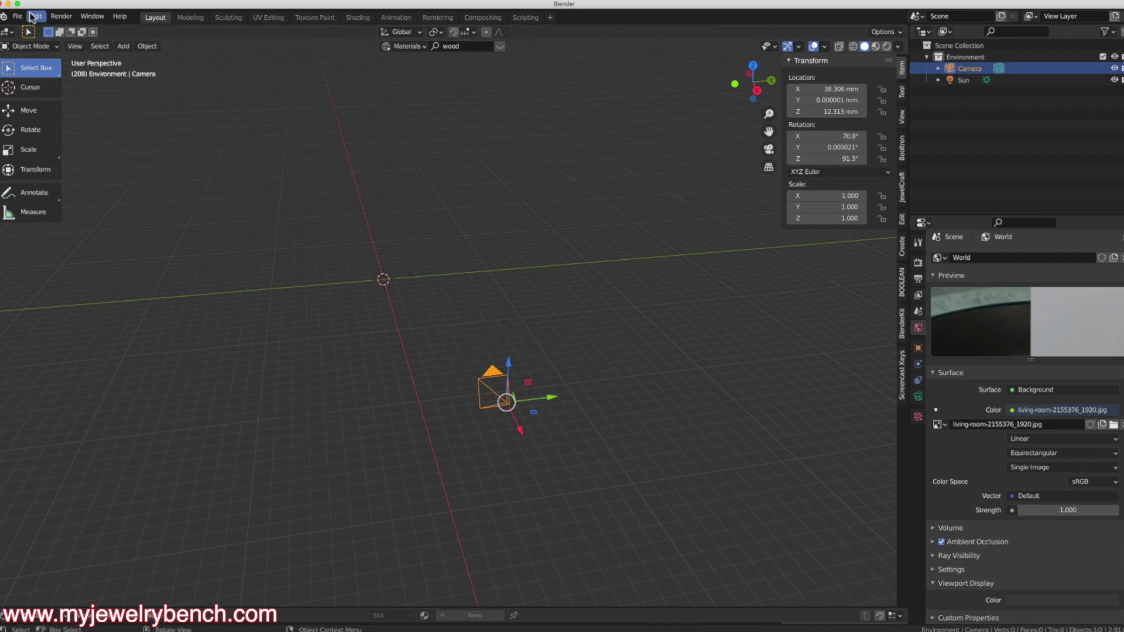
Save the current scene, with its living-room world, as Blender's default startup file.
click(17, 16)
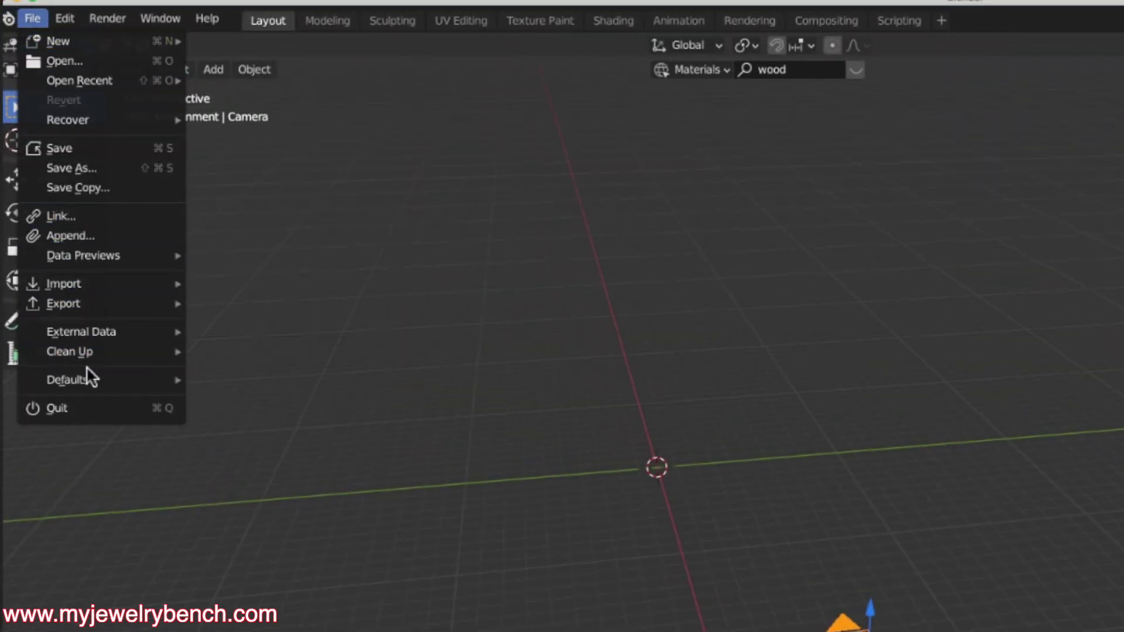
mouse_move(86, 384)
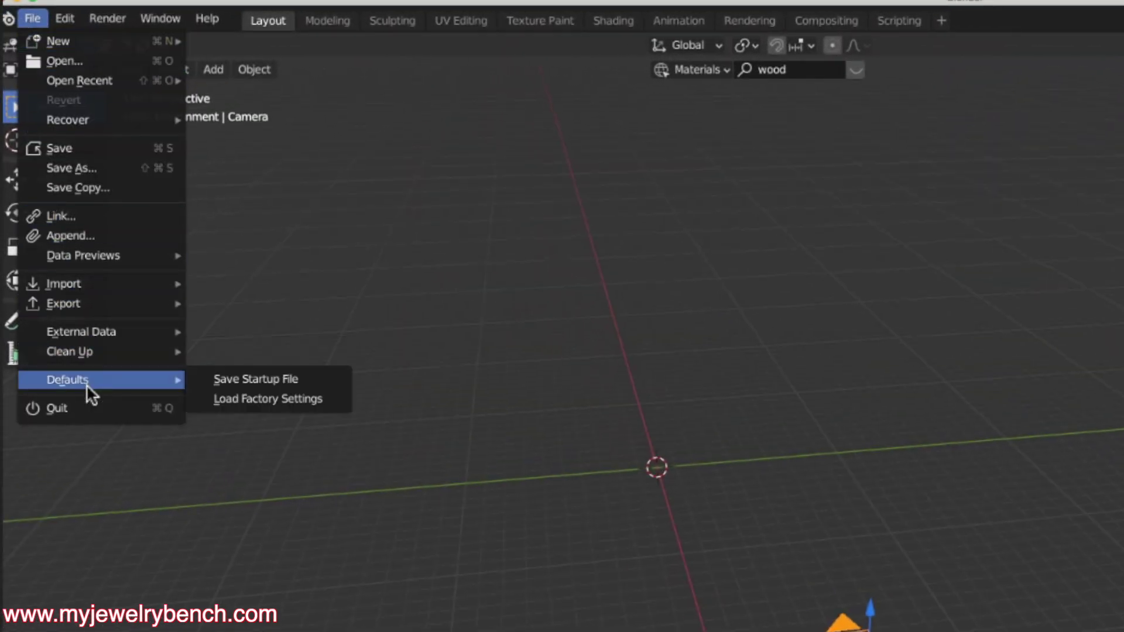
click(258, 381)
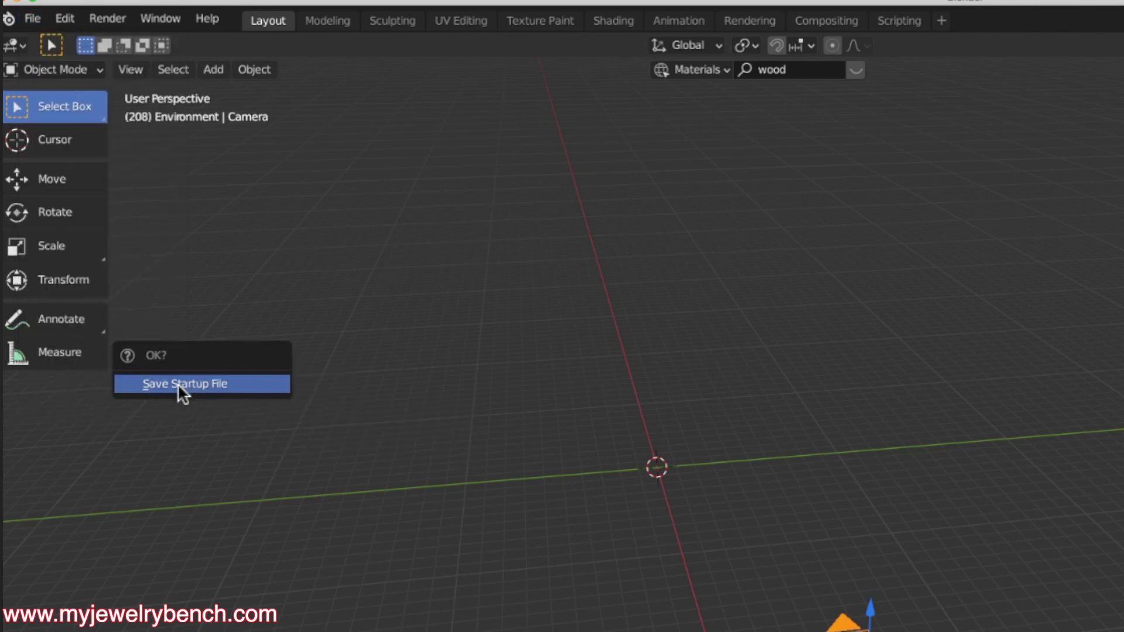
click(178, 383)
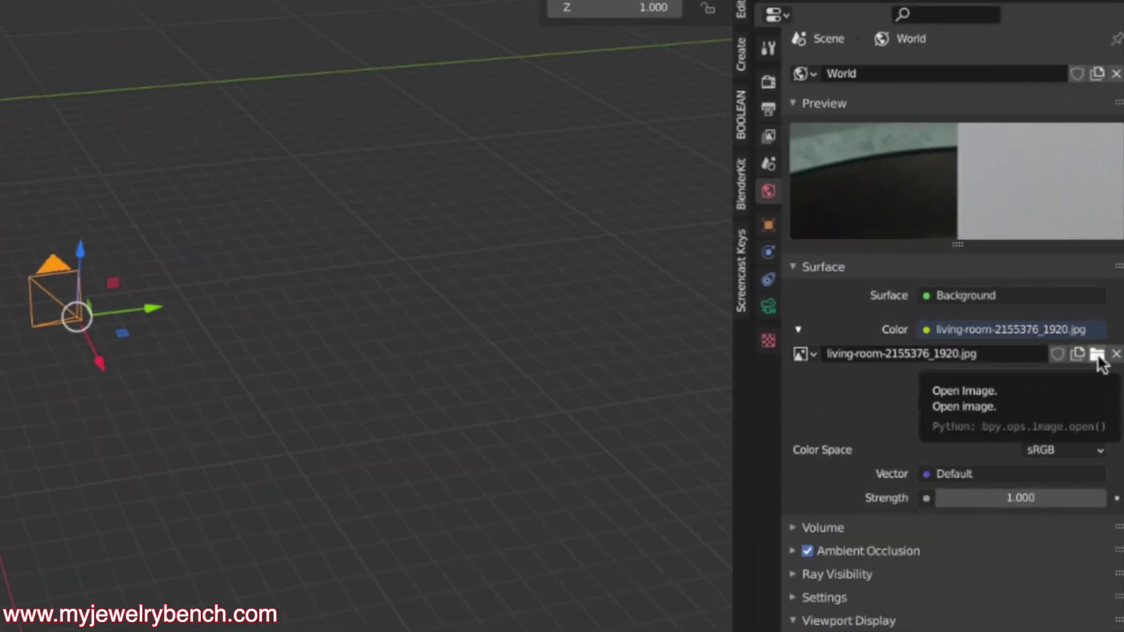
Reload living-room-2155376_1920.jpg from Desktop > photo realism as the world background image.
click(1096, 352)
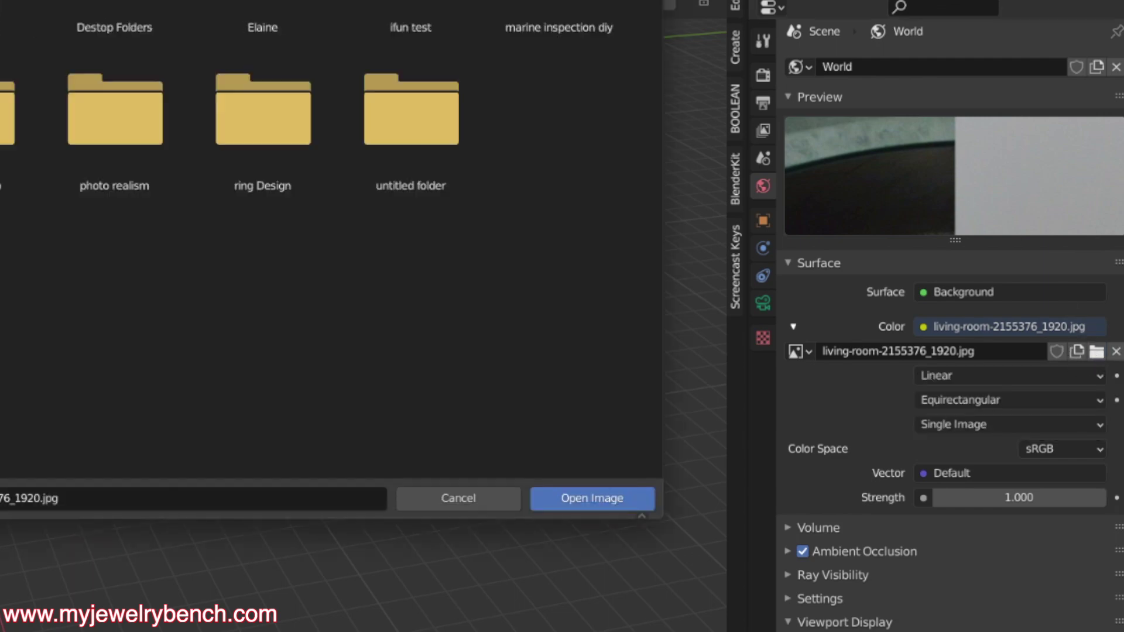
click(173, 103)
double_click(524, 292)
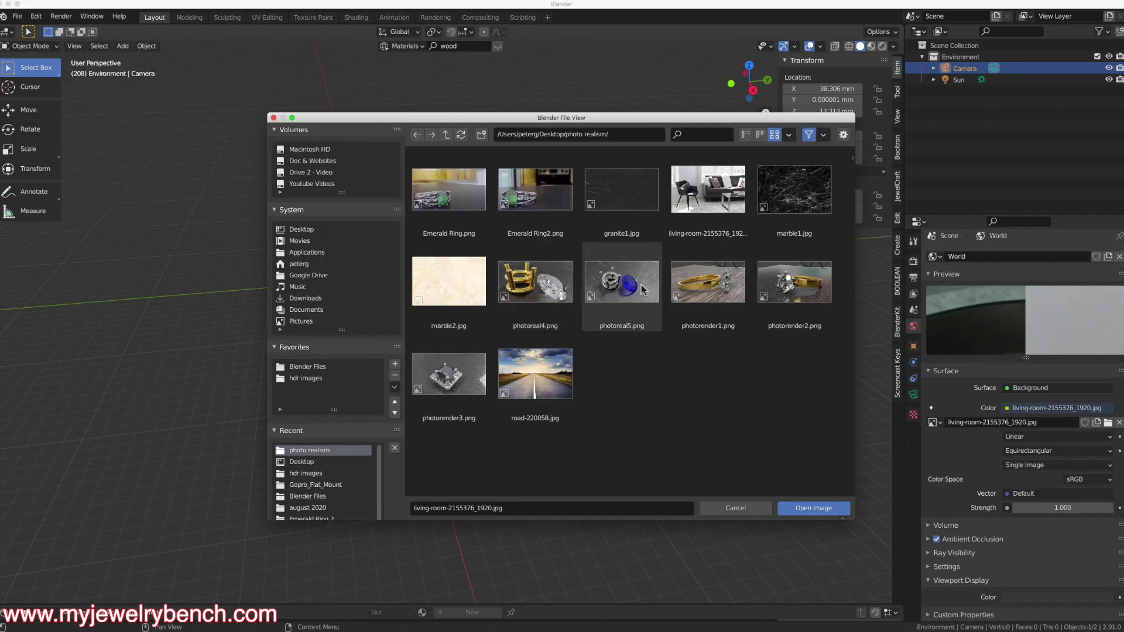
click(814, 508)
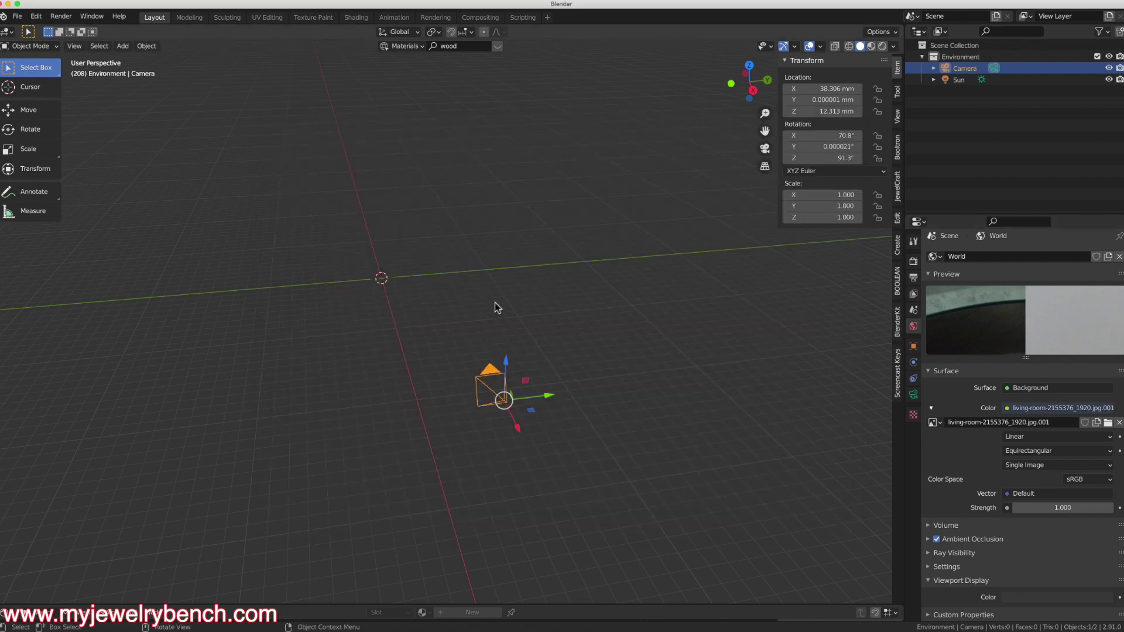
Add a Bezier circle curve at the origin for the ring band.
middle_drag(478, 307, 450, 307)
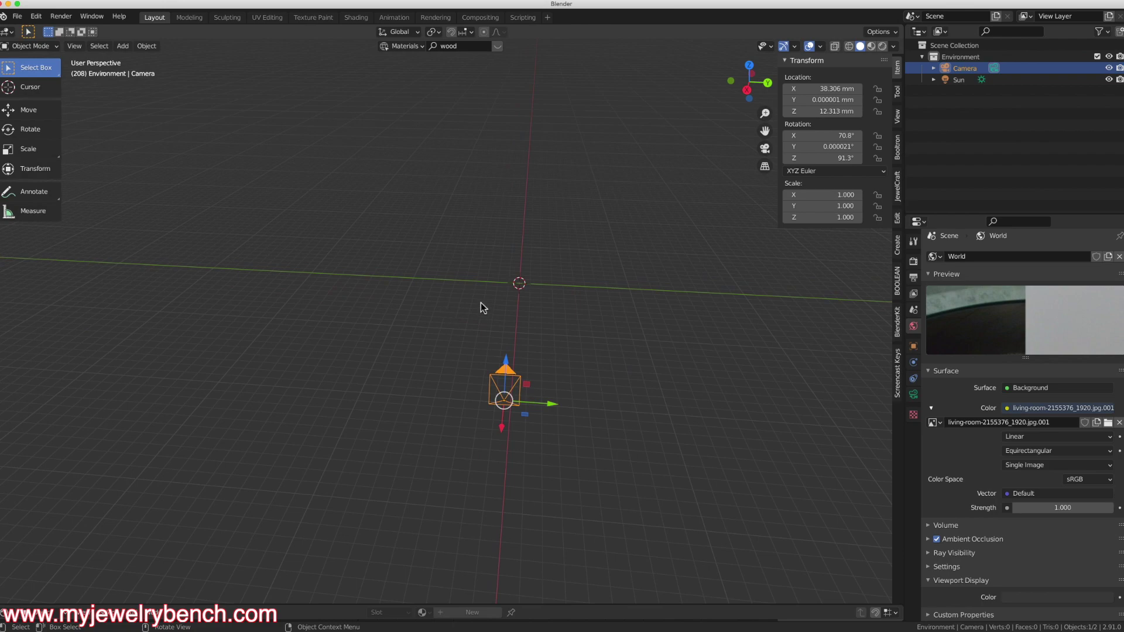
scroll(479, 308, up, 3)
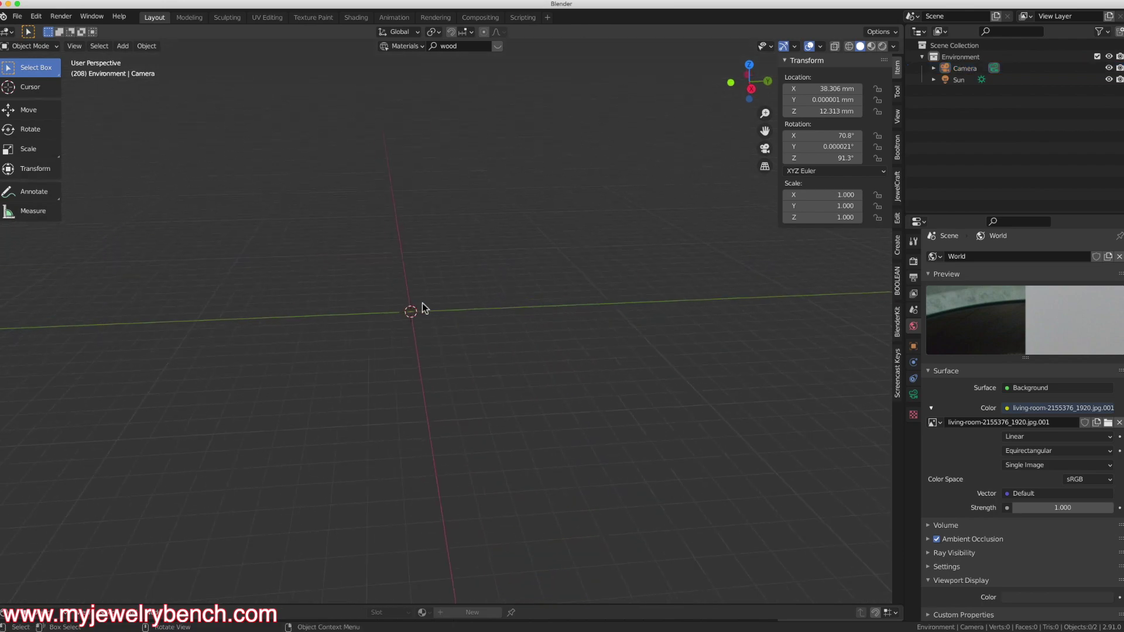
key(shift+a)
click(454, 345)
Scale the circle by 8 for a 16 mm band, rotate 90° on X, convert to mesh and make it gold.
key(s)
key(shift+z)
key(8)
key(Return)
key(r)
key(x)
key(9)
key(0)
key(Return)
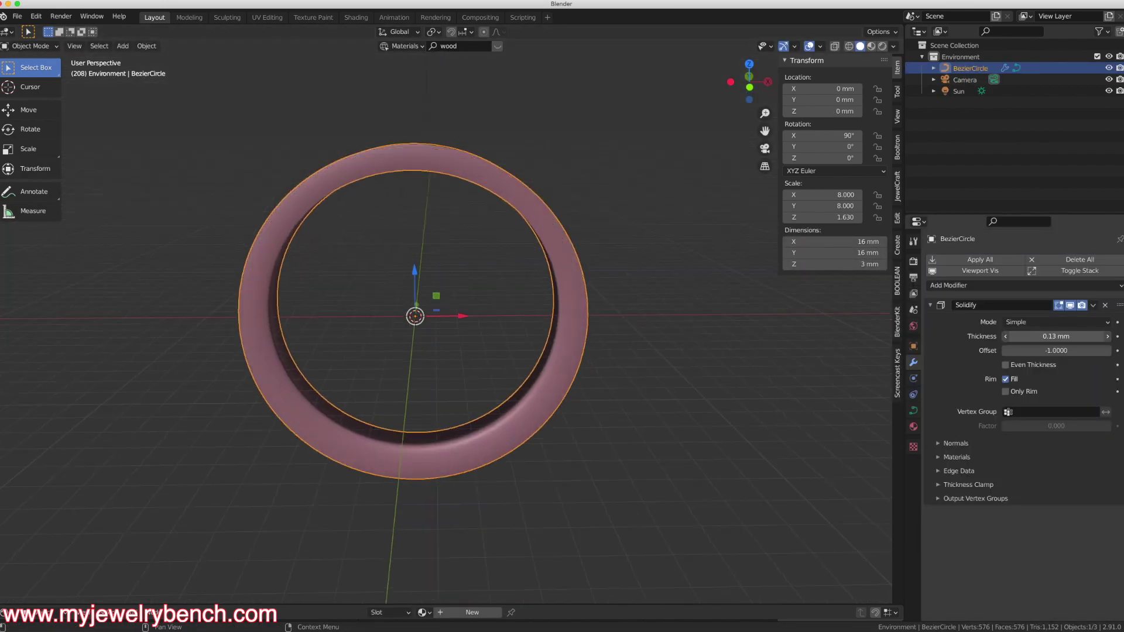
key(ctrl+a)
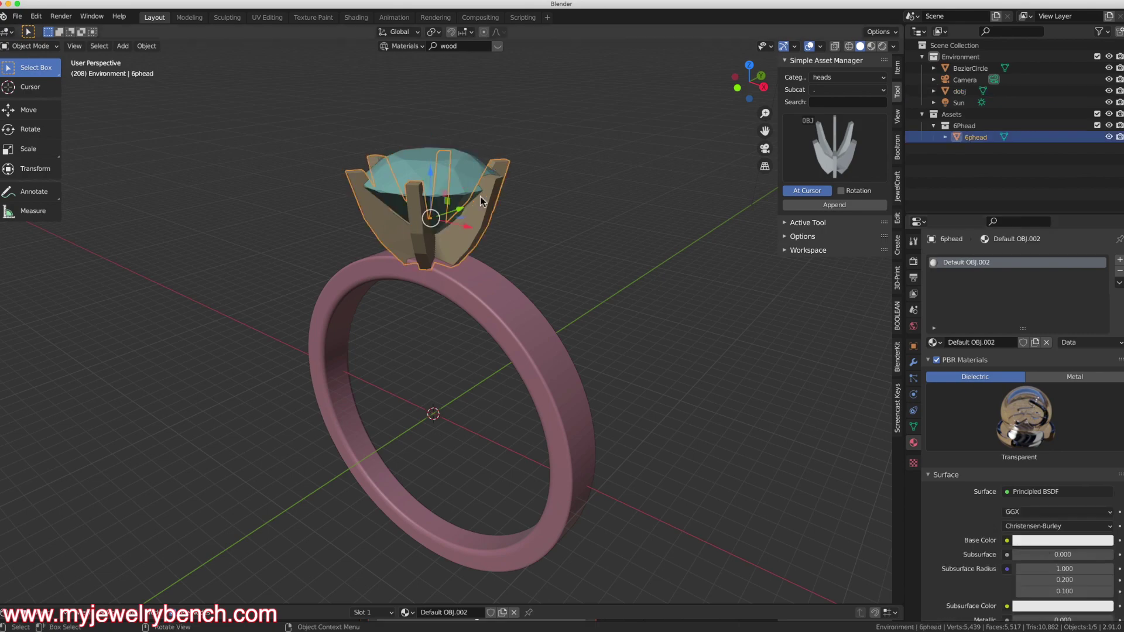
click(868, 46)
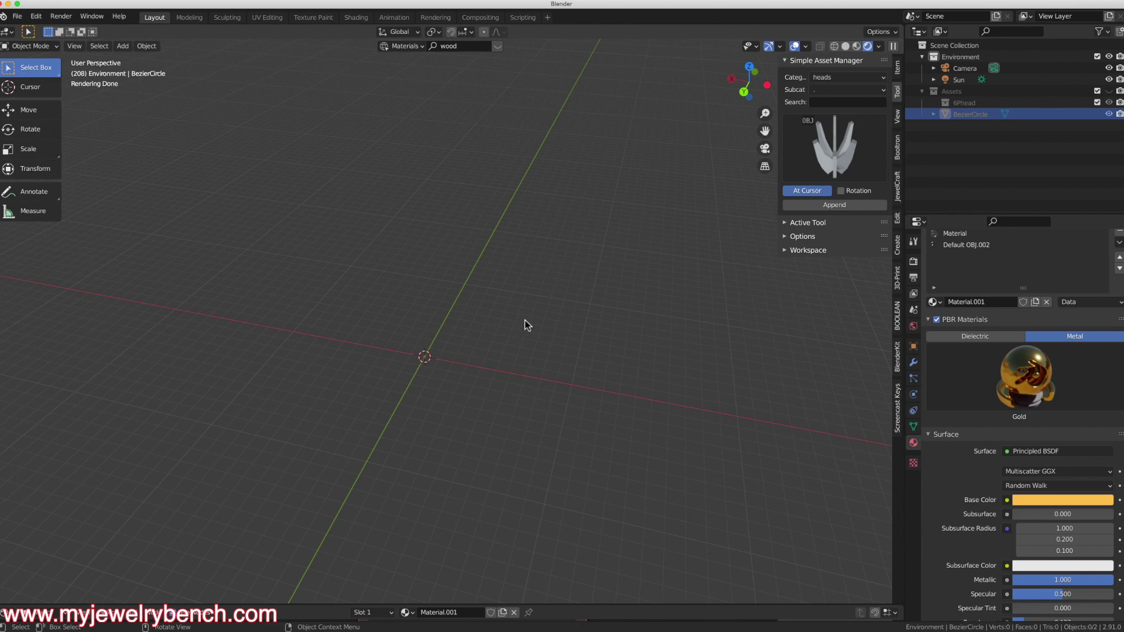
Create a new collection under Scene Collection named 'Base or Stand'.
middle_drag(443, 350, 396, 348)
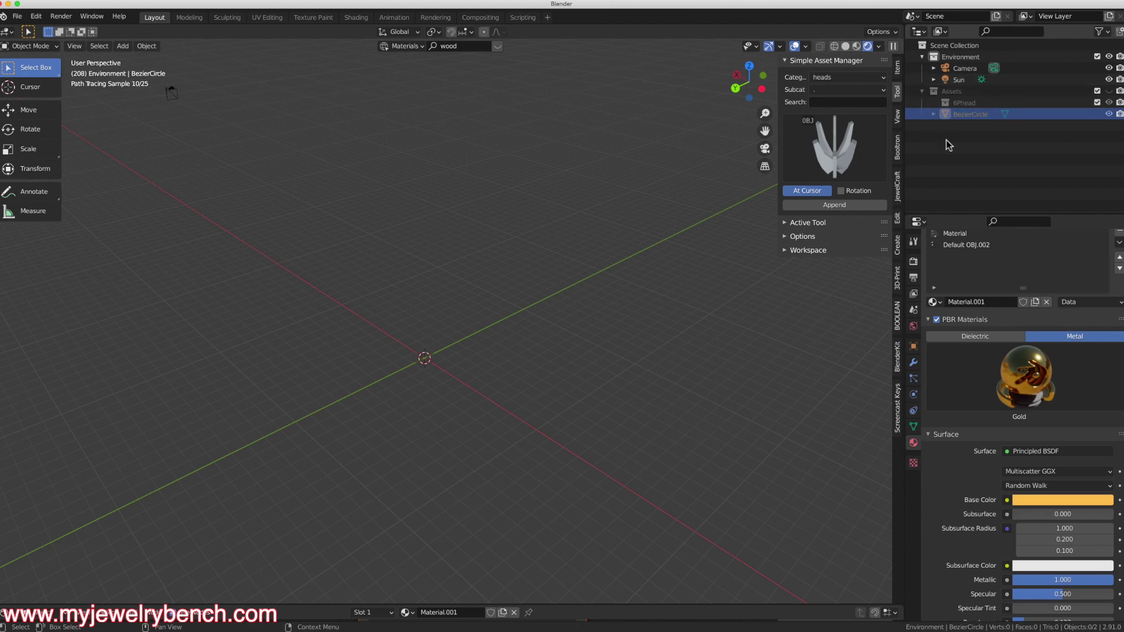
click(954, 47)
right_click(955, 47)
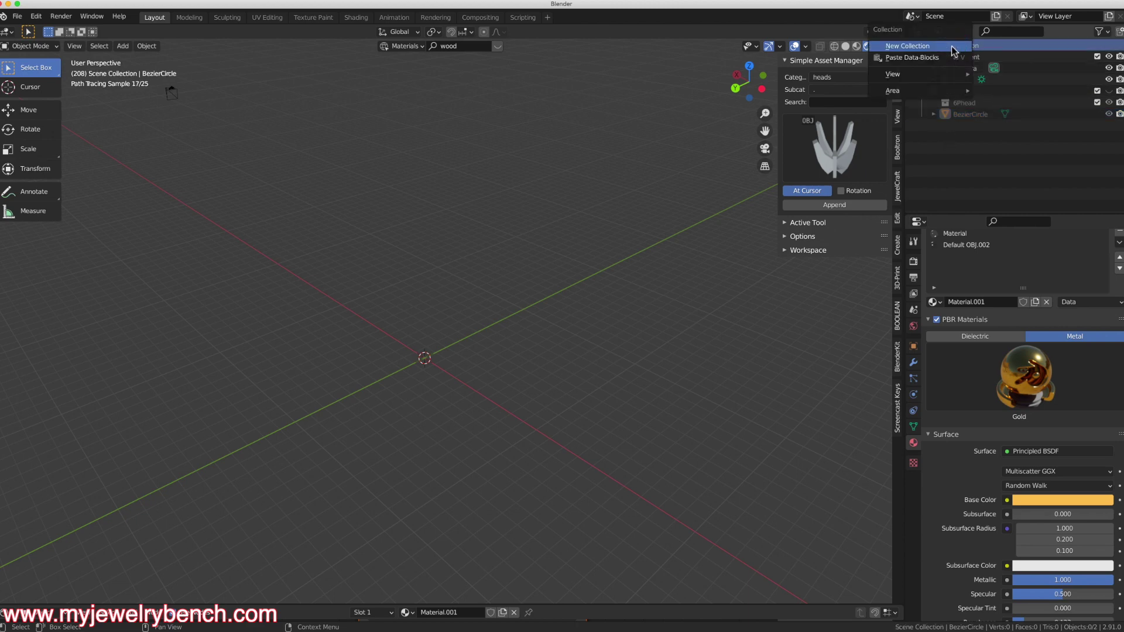
click(907, 46)
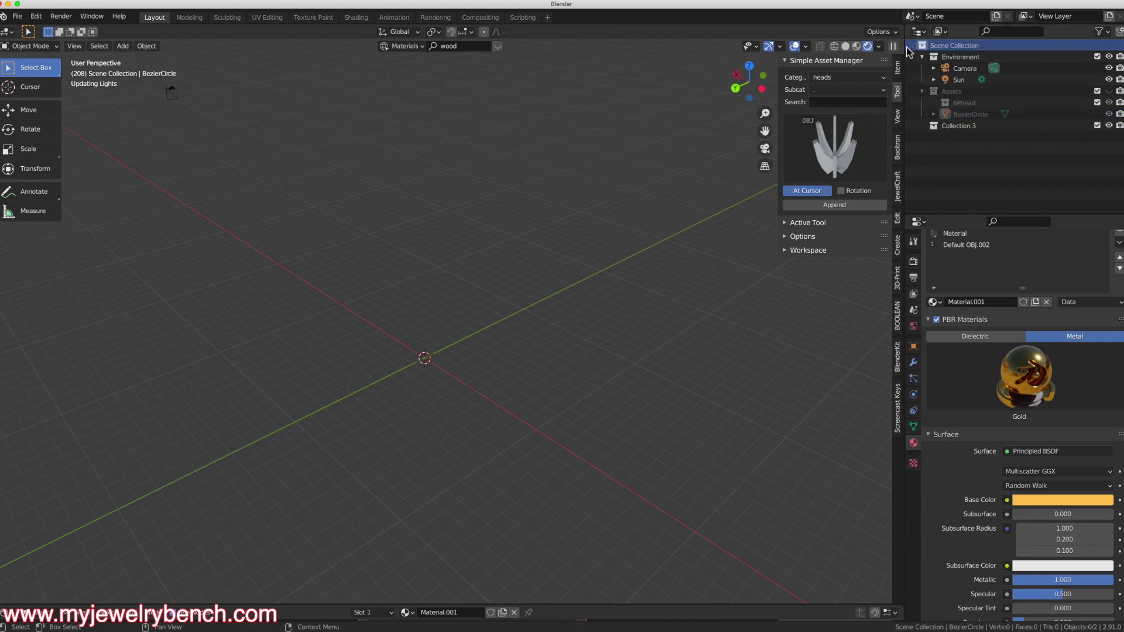
double_click(955, 127)
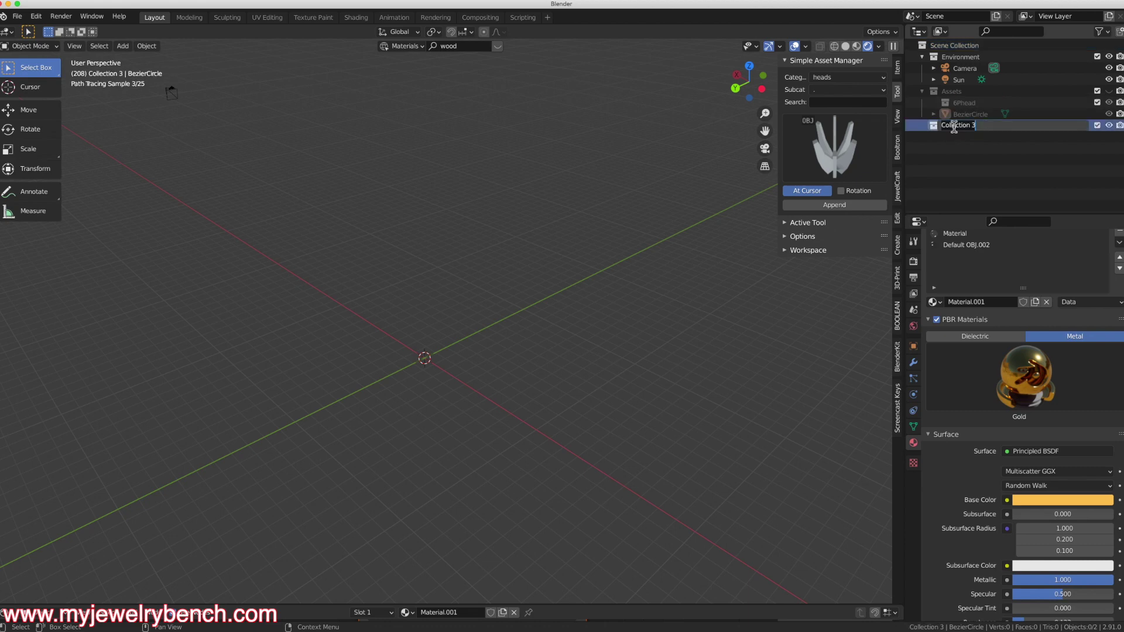
text(Ba)
text(sic or Stand)
key(Return)
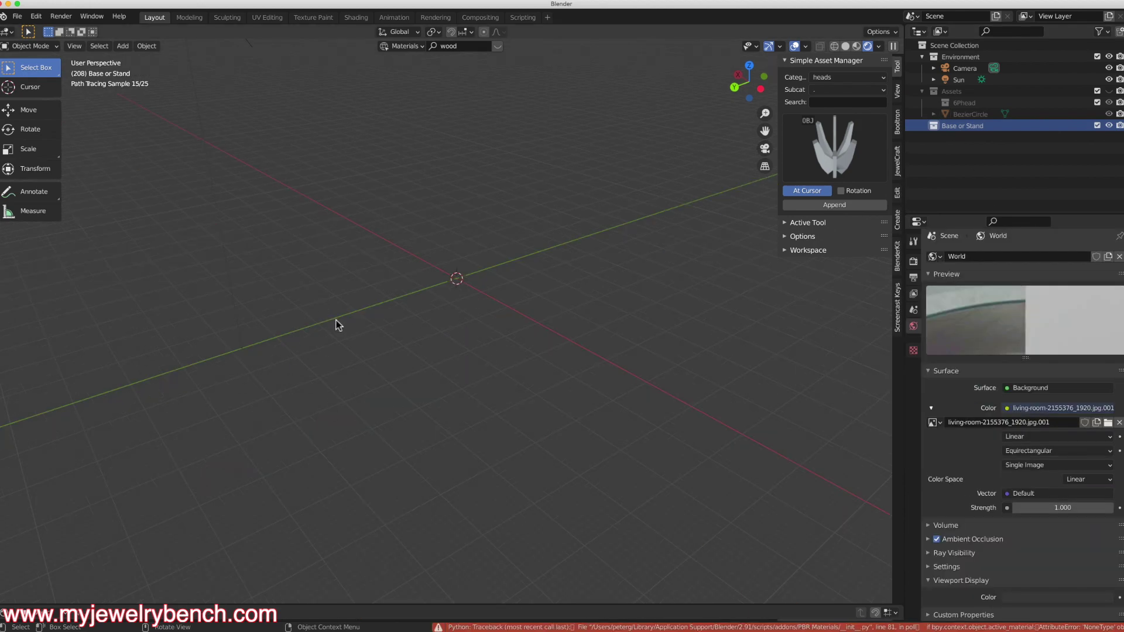
key(shift+a)
Add a plane, scale it by 60, apply rotation and scale, and switch to Material Preview.
mouse_move(363, 300)
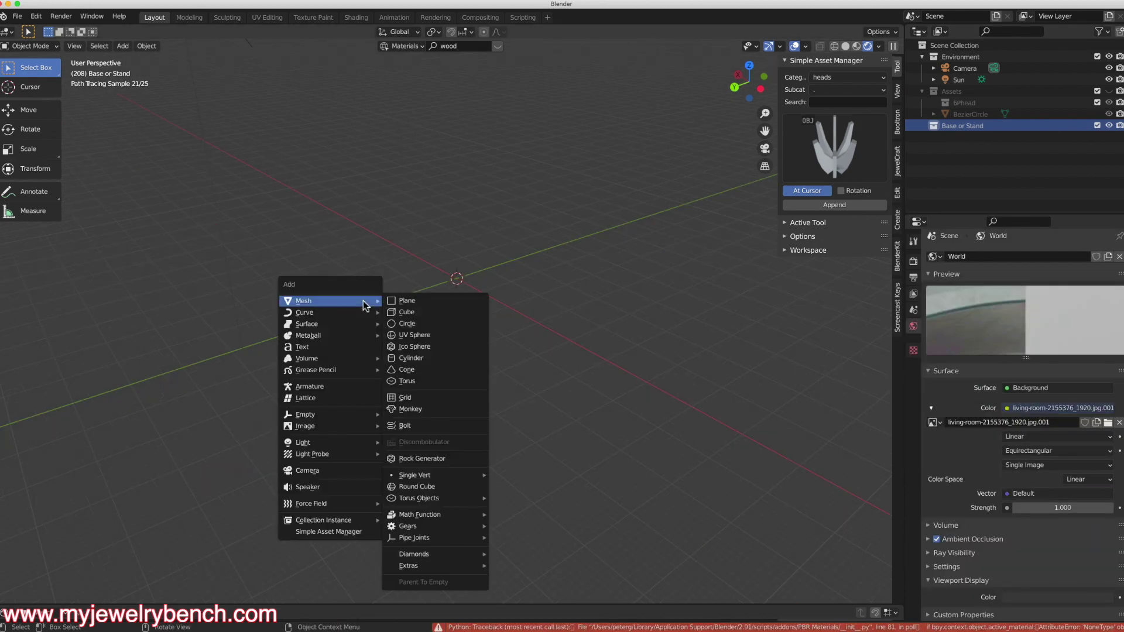
click(424, 300)
text(s)
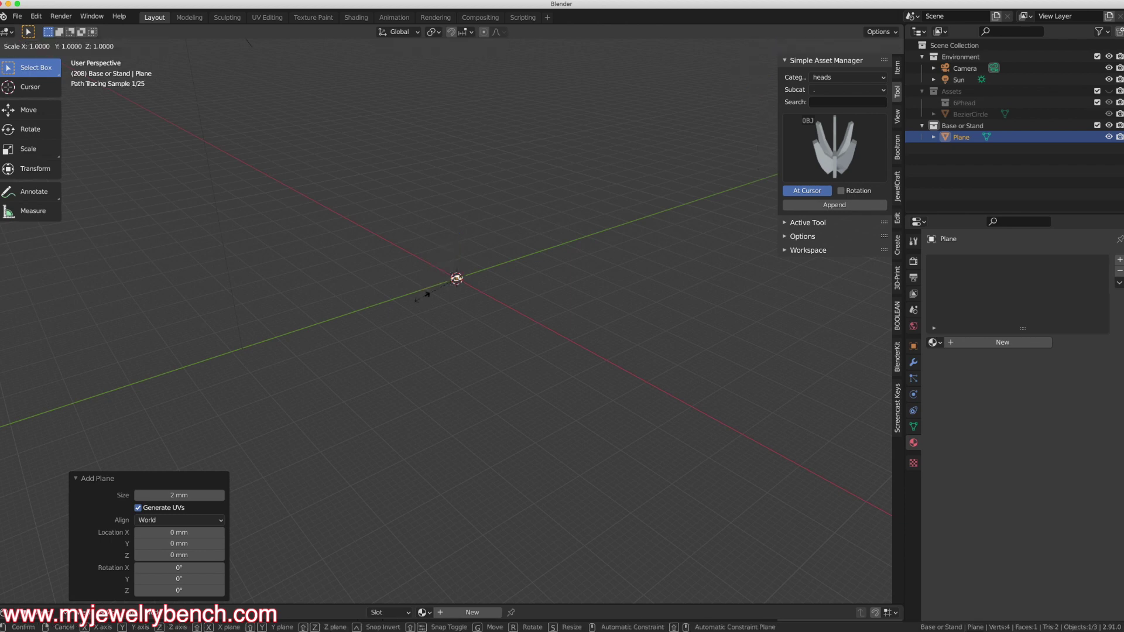
text(60)
key(Return)
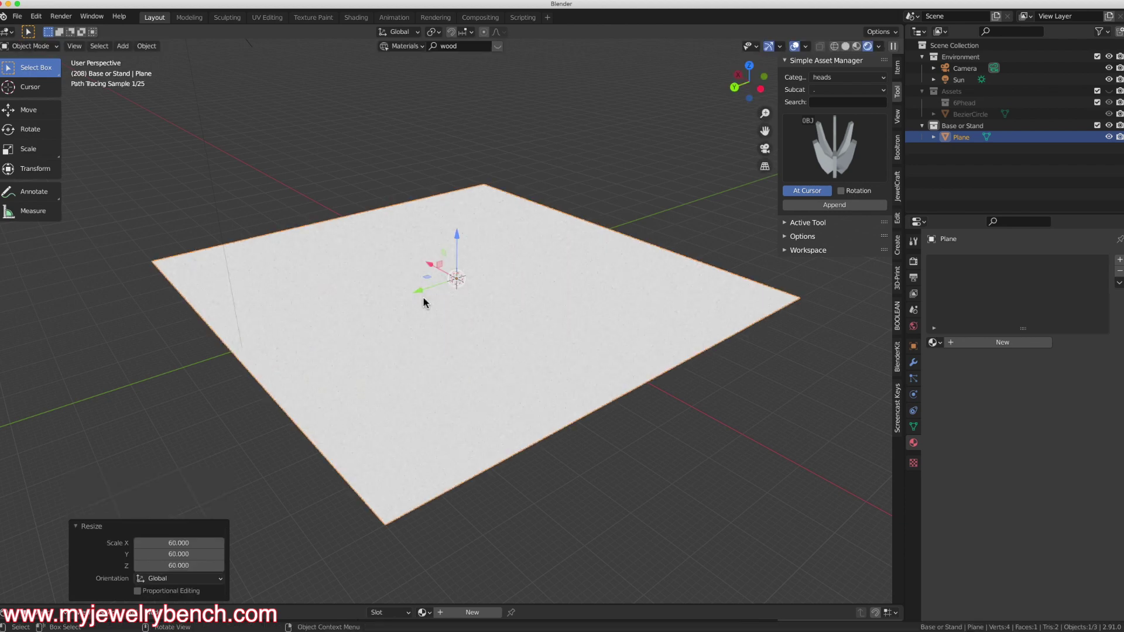
key(ctrl+a)
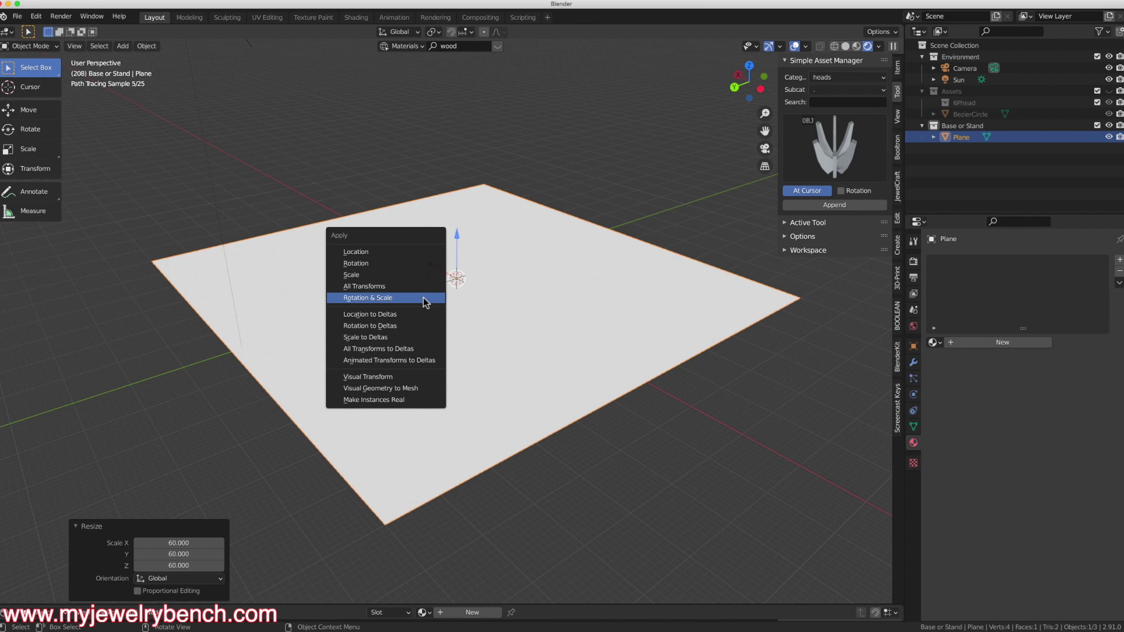
click(361, 299)
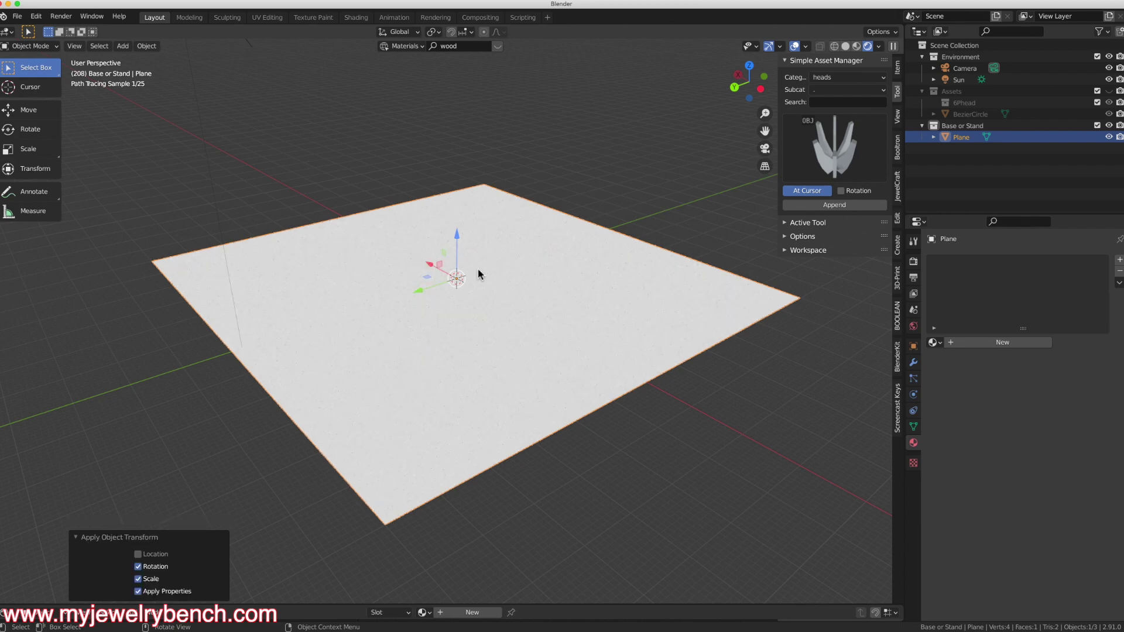
click(856, 45)
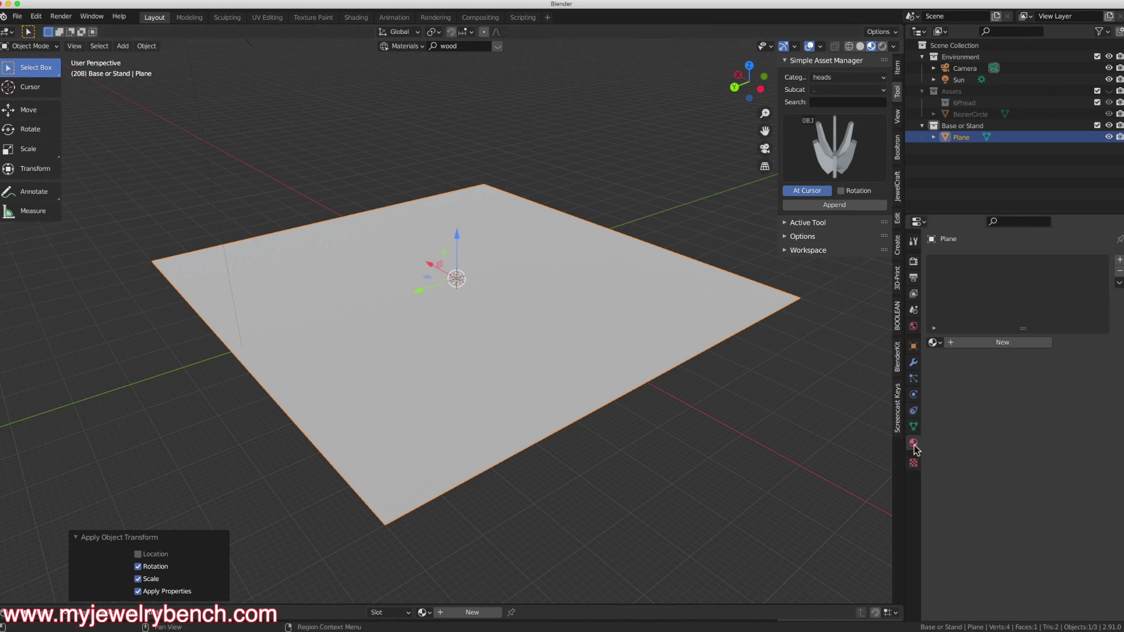
Give the plane a new Glossy BSDF material with an Image Texture driving its Color.
click(1119, 260)
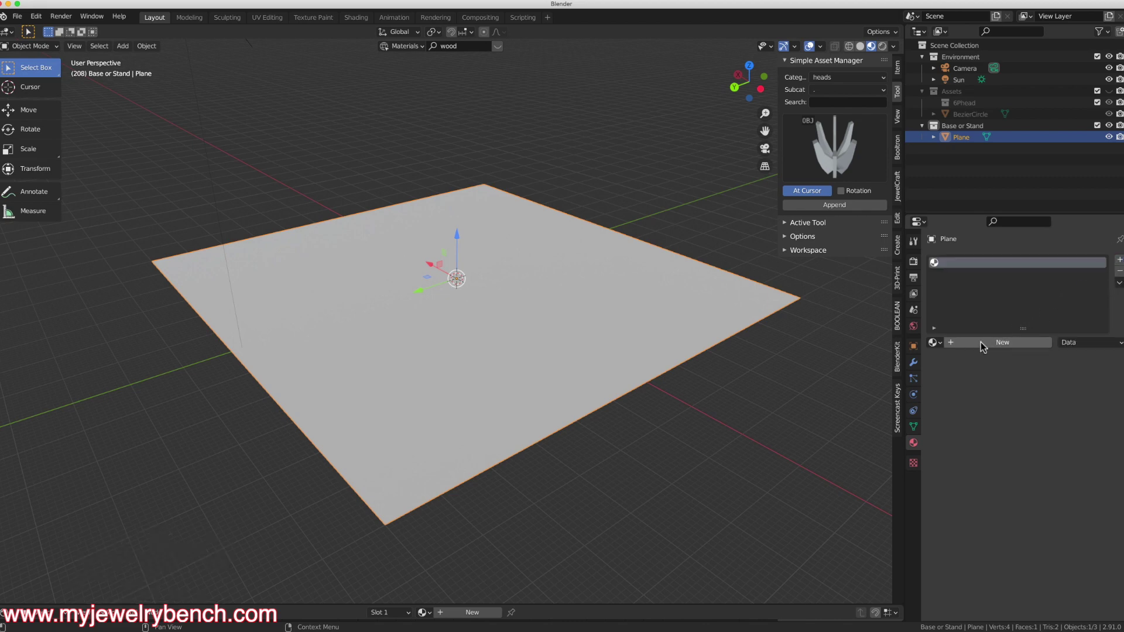
click(989, 342)
scroll(971, 497, down, 1)
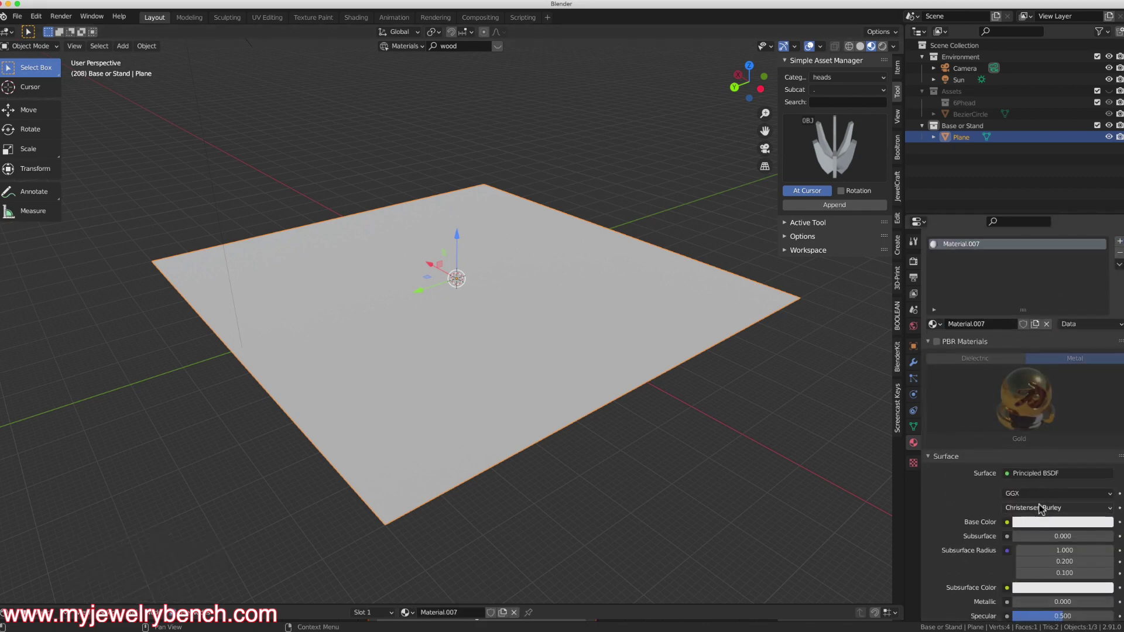
click(1030, 474)
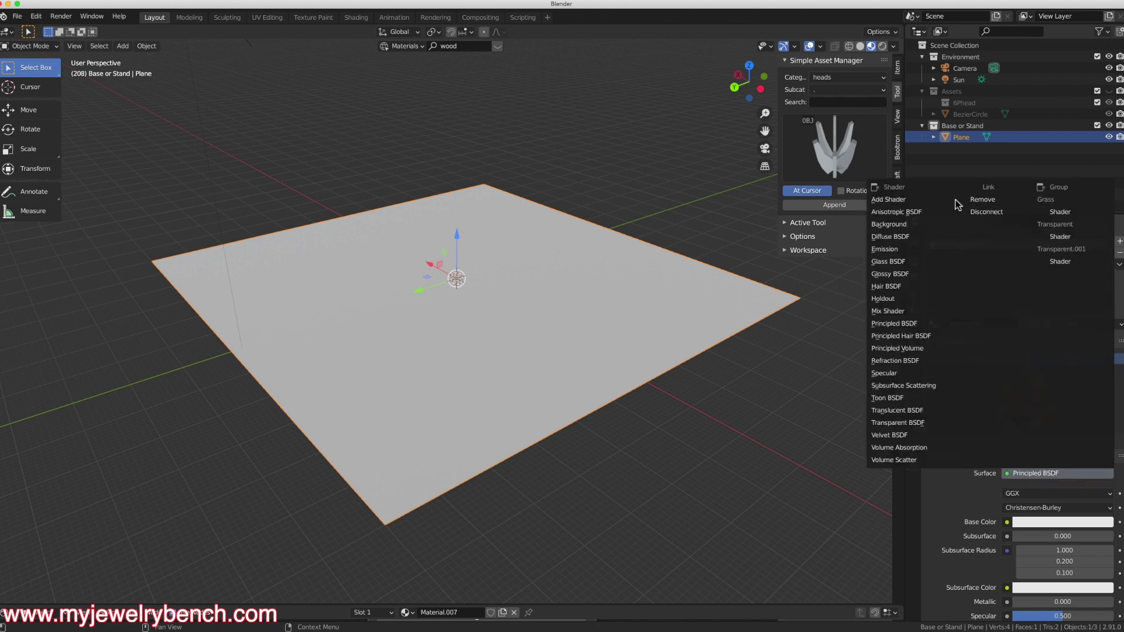
click(889, 274)
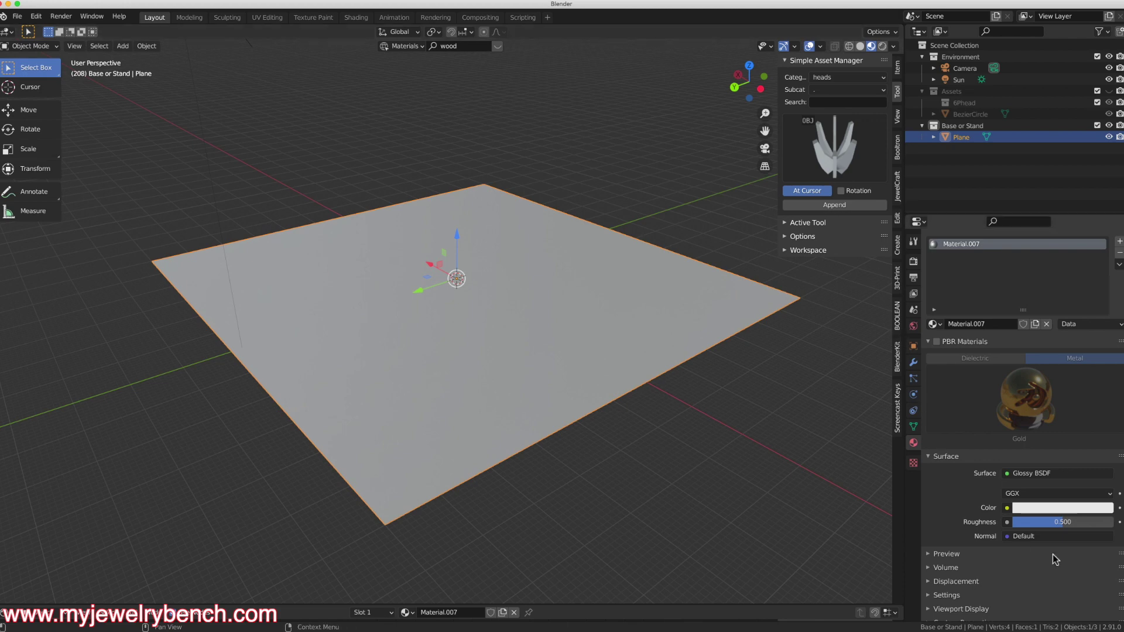
click(1007, 508)
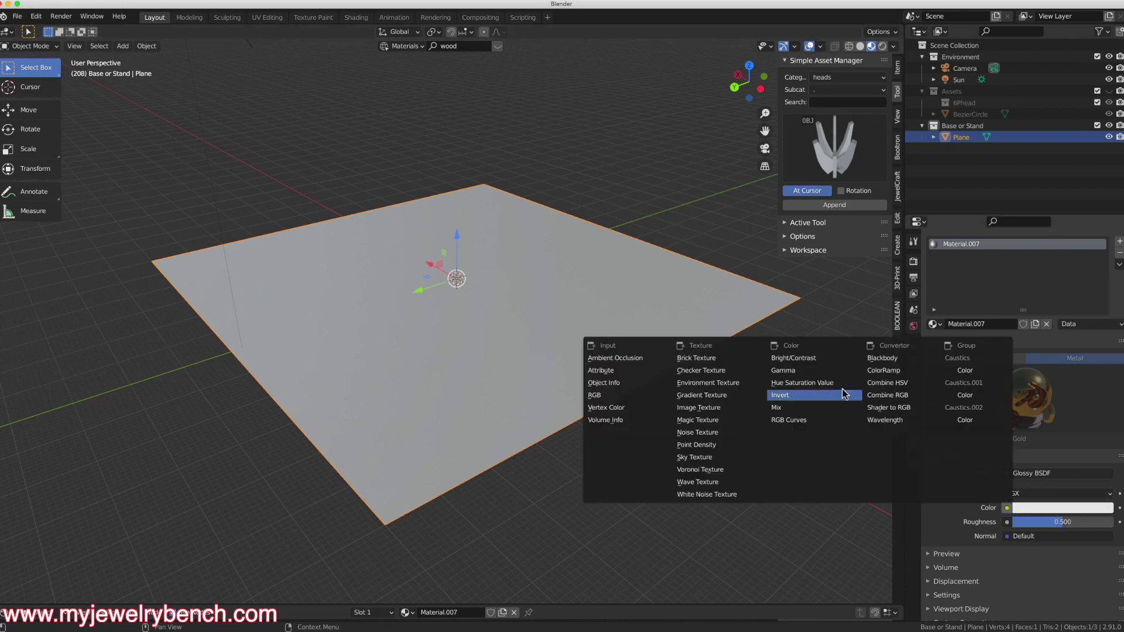
click(703, 408)
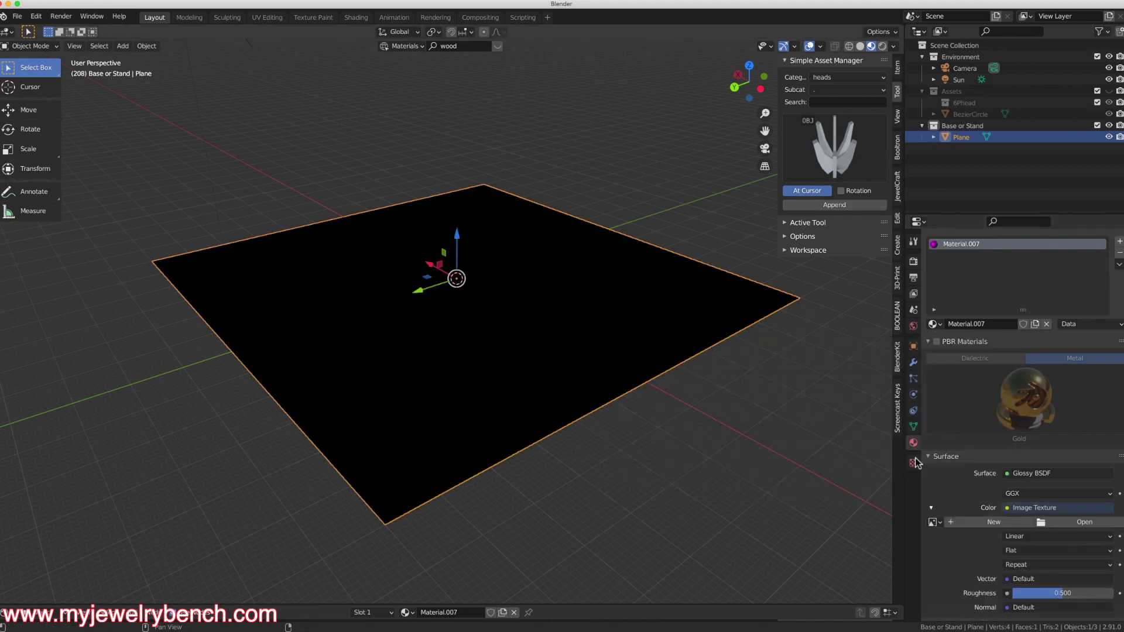
Load marble1.jpg from the photo realism folder into the plane's Image Texture and orbit to inspect it.
click(1087, 521)
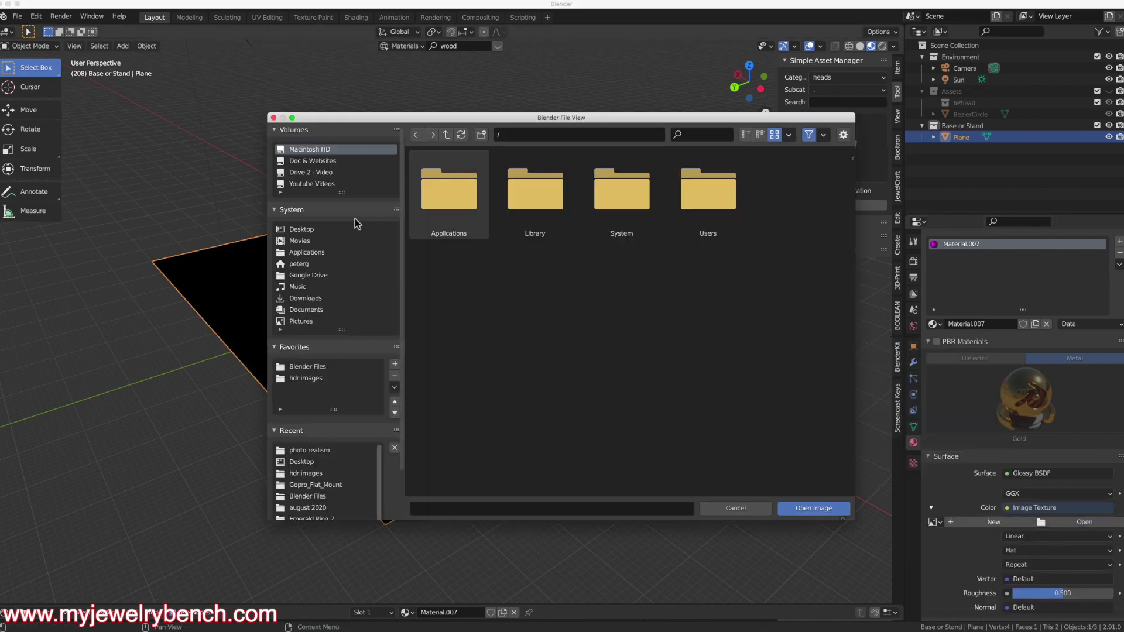
click(295, 451)
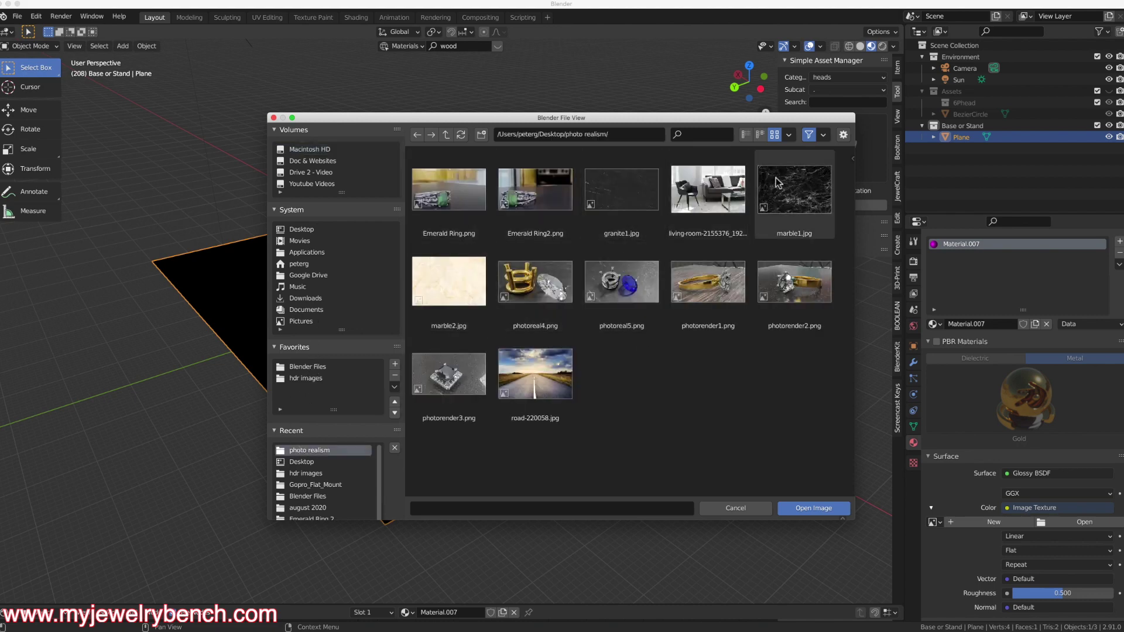
click(784, 203)
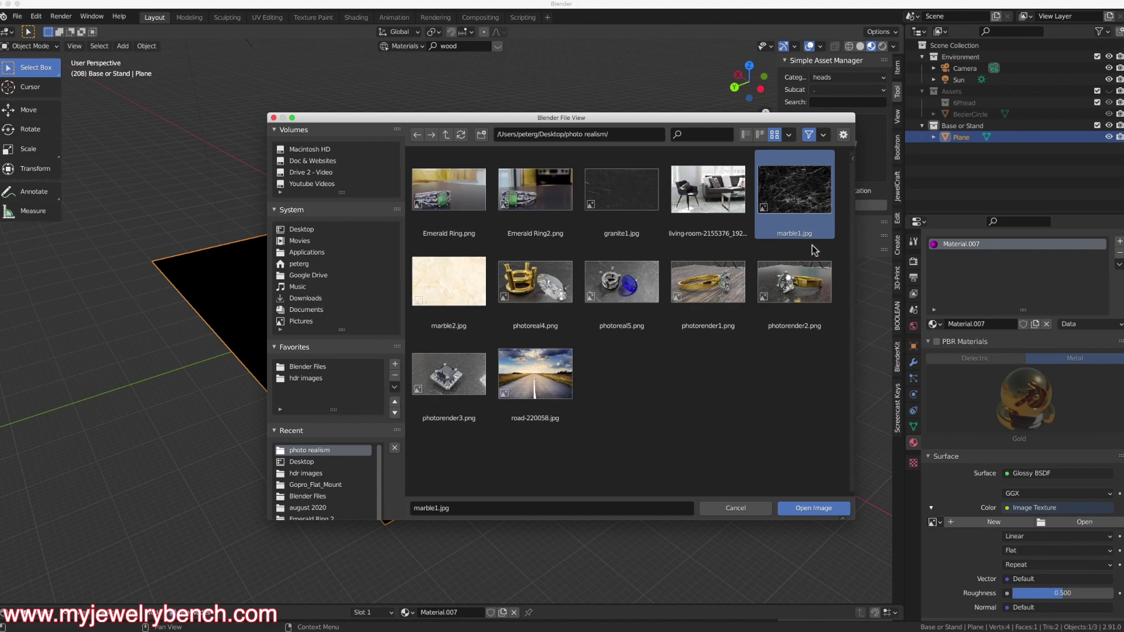
click(816, 508)
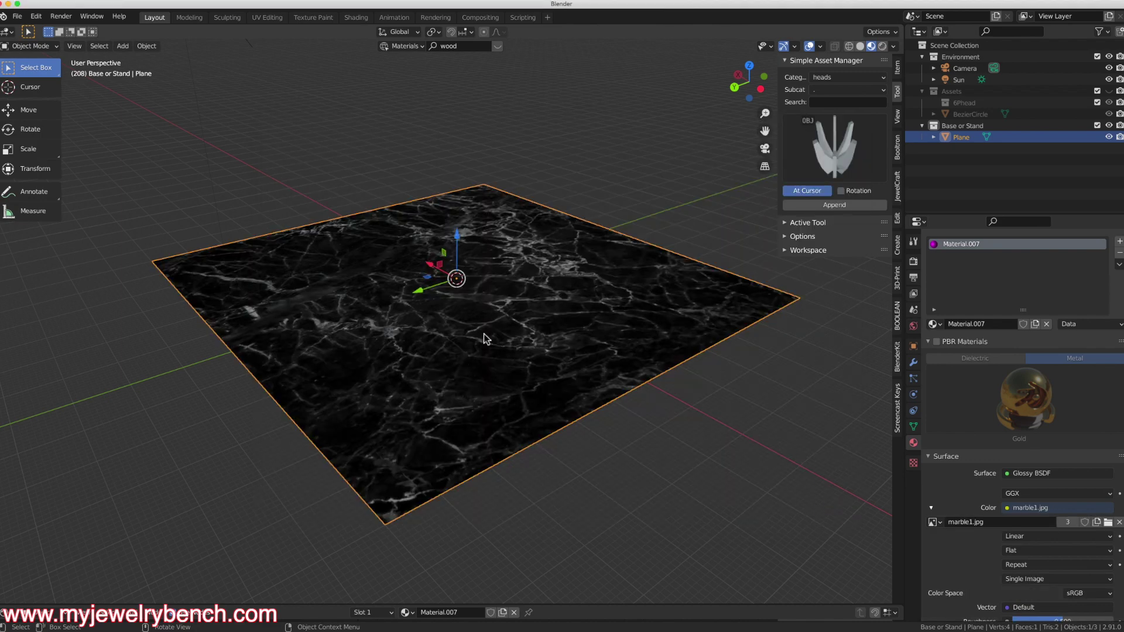
middle_drag(483, 334, 364, 196)
Look through the scene camera and reframe it to view the plane from above.
key(KP_0)
middle_drag(489, 244, 500, 371)
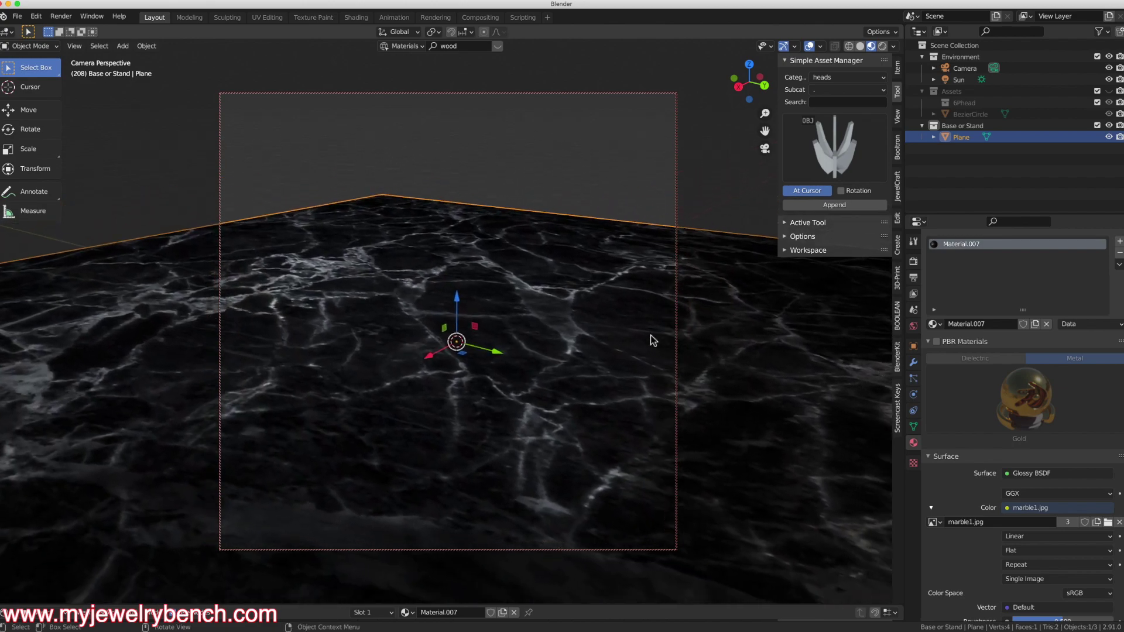
middle_drag(650, 340, 502, 351)
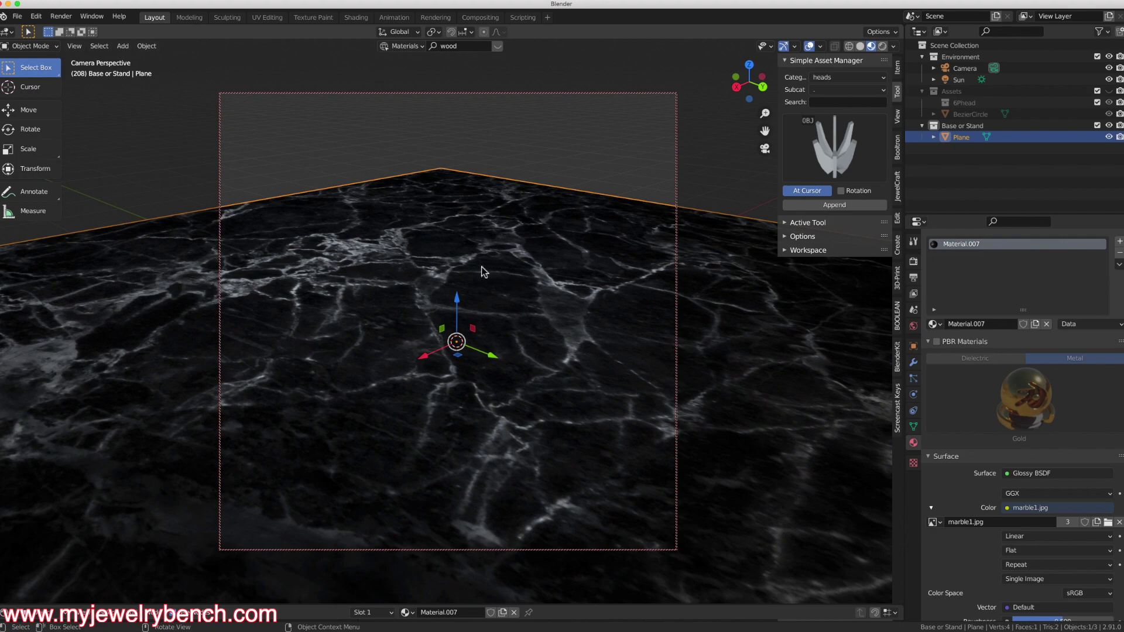
middle_drag(483, 271, 419, 376)
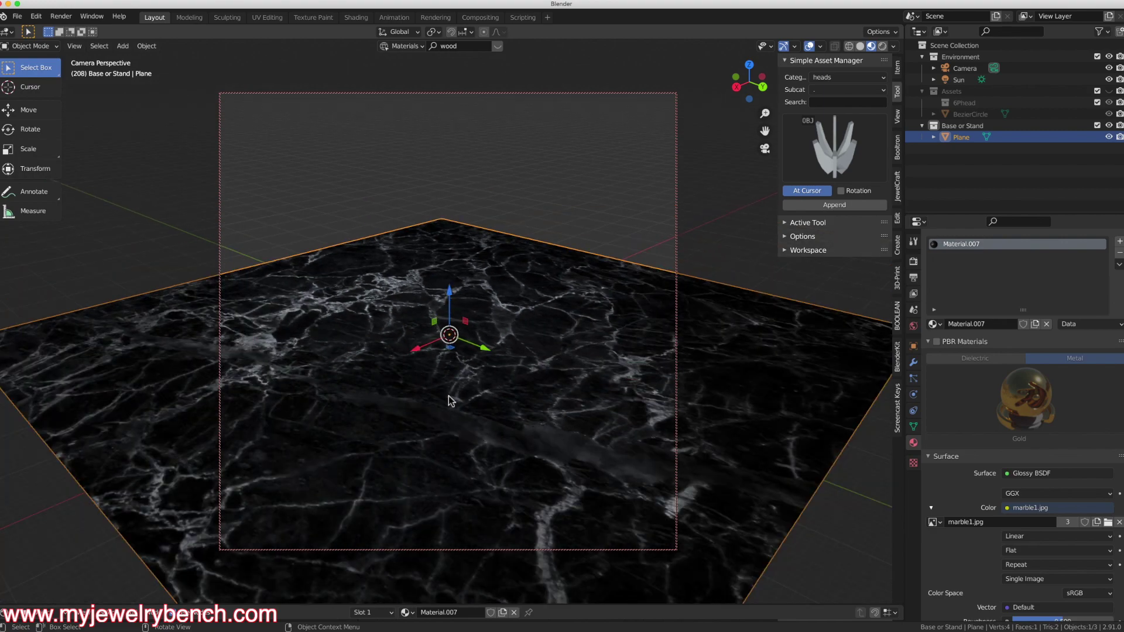
Scale the marble plane up 2.192 times and unhide the Assets collection.
key(s)
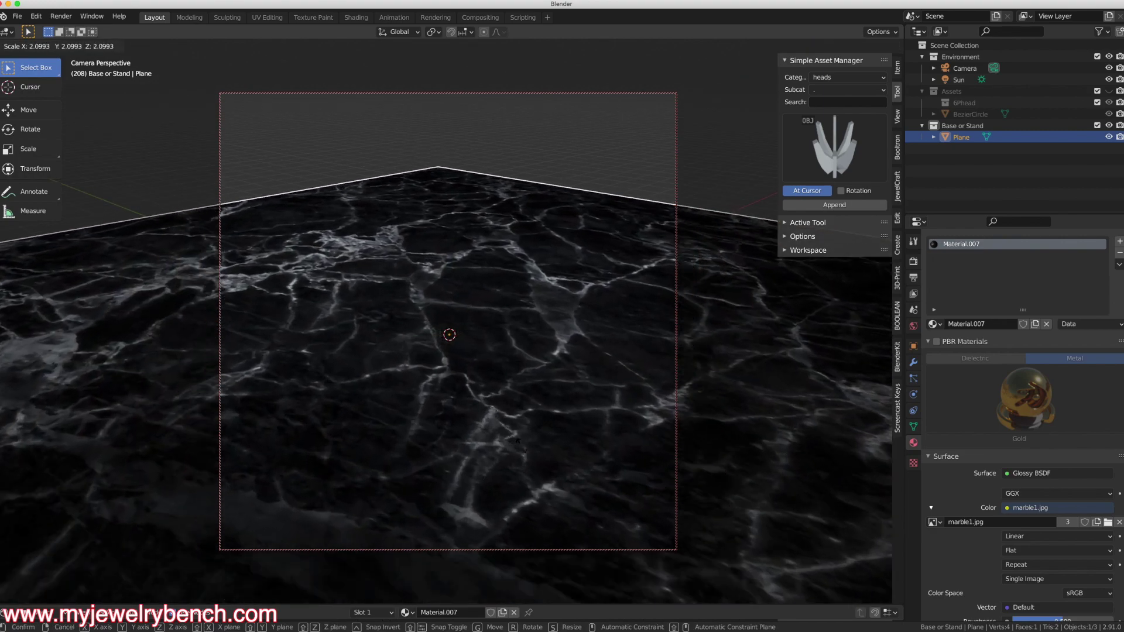
click(494, 367)
middle_drag(480, 363, 550, 329)
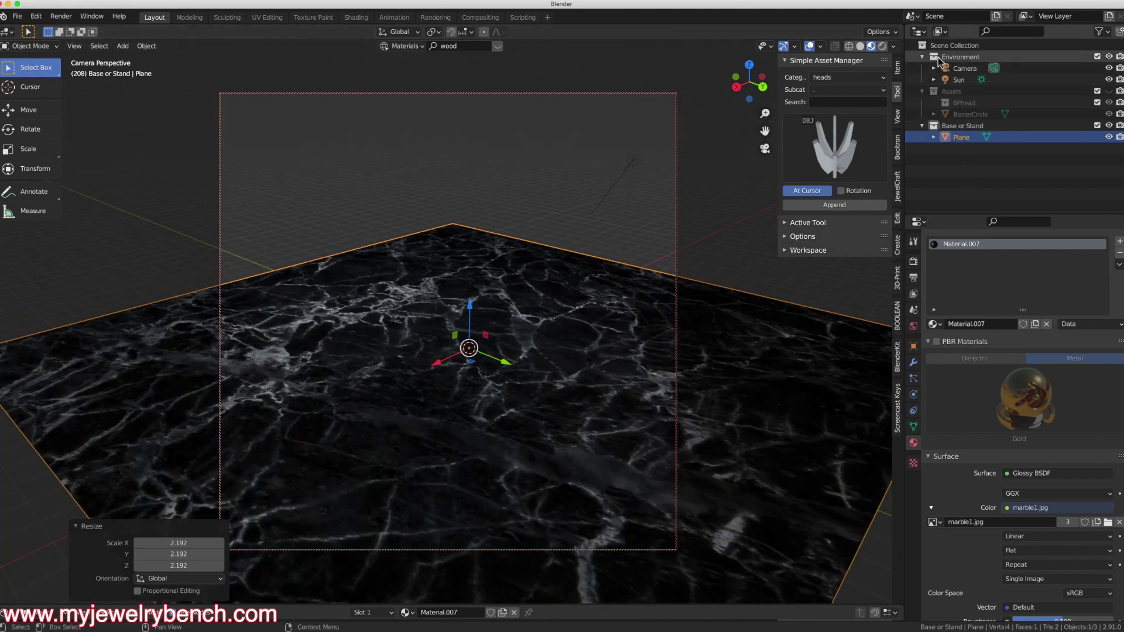
click(1109, 91)
Move the currently selected object vertically along Z.
middle_drag(454, 381, 480, 334)
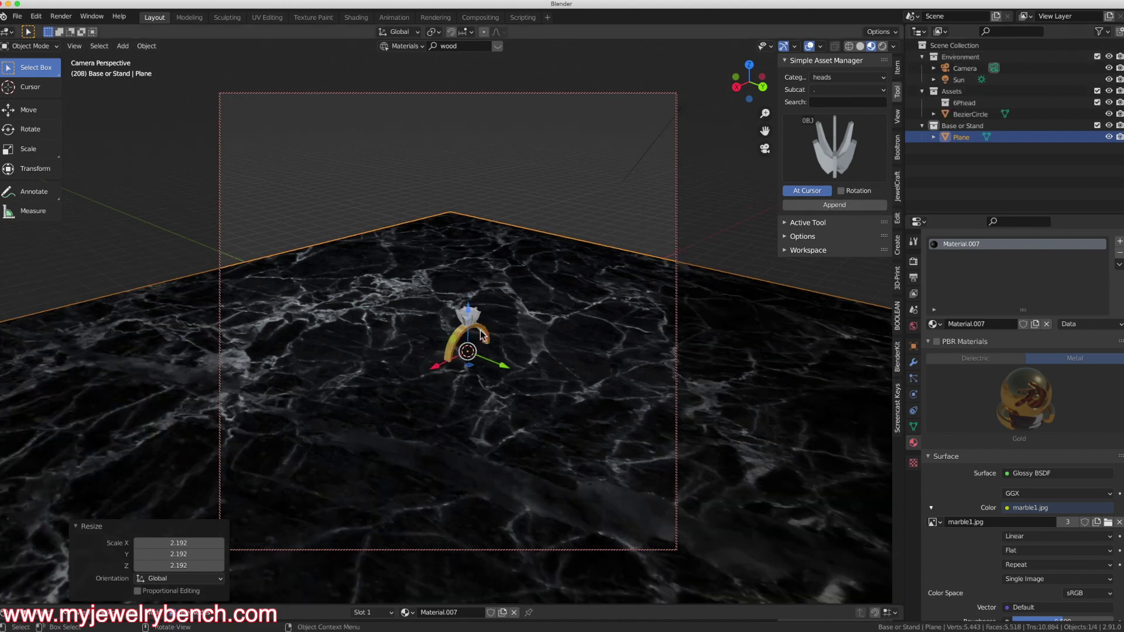
scroll(480, 334, up, 4)
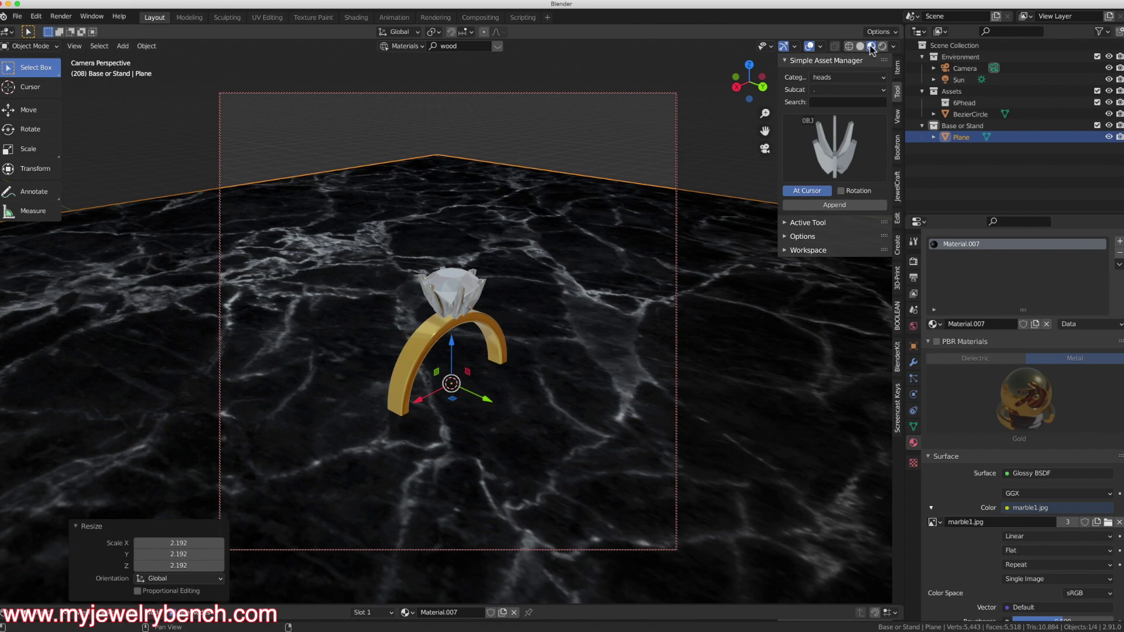
scroll(729, 139, down, 5)
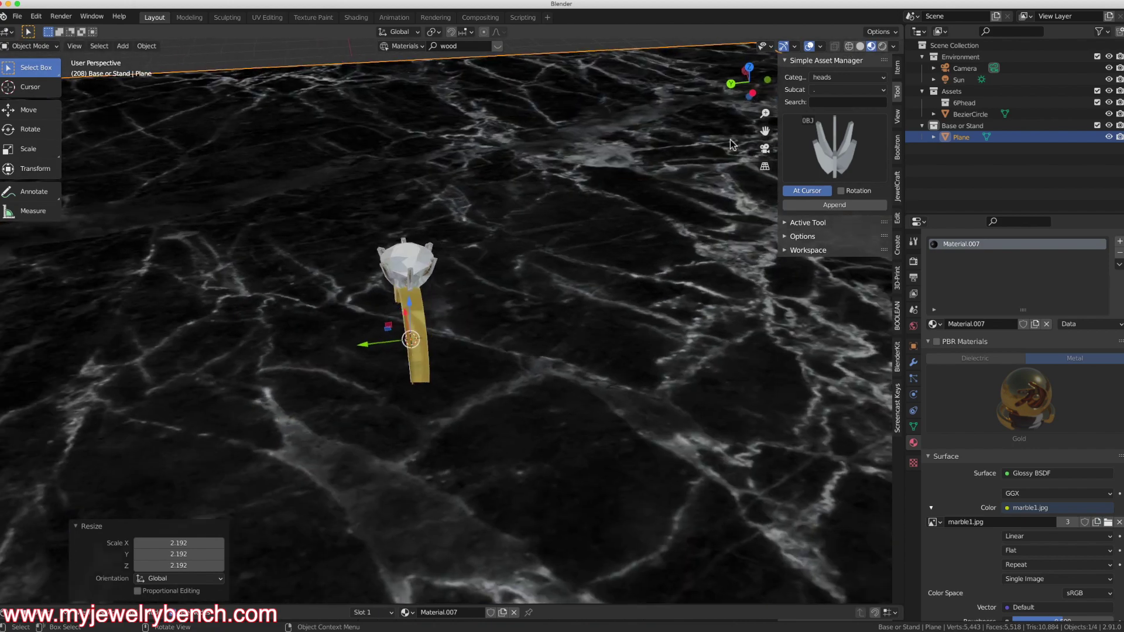
key(g)
key(z)
click(415, 291)
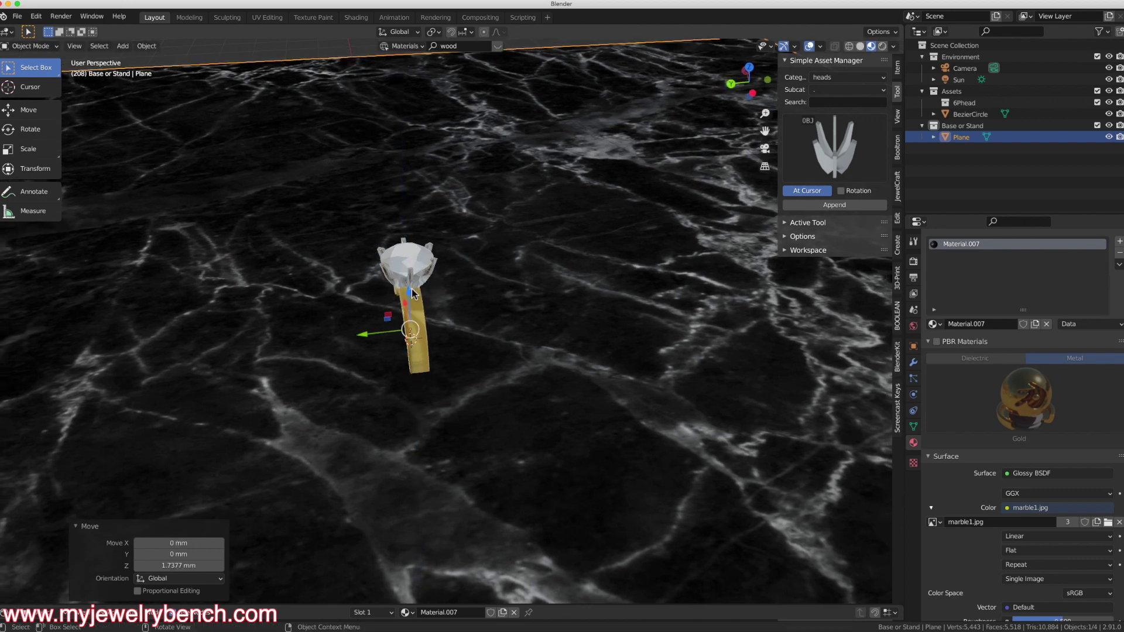
Select the ring band and raise it 9.8259 mm along Z above the plane.
click(417, 268)
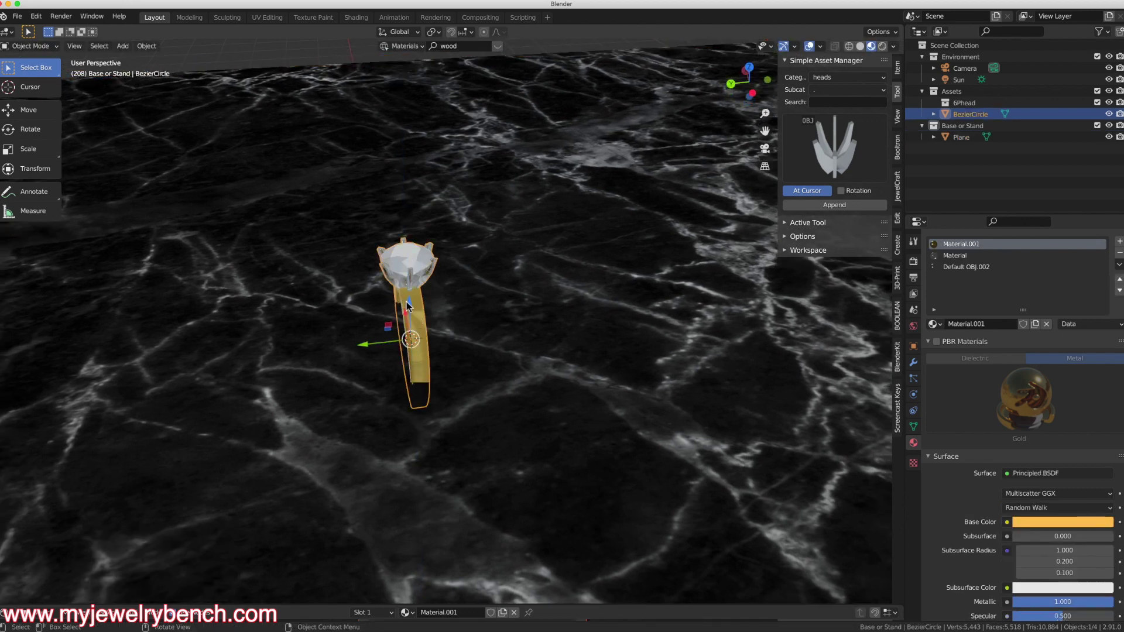
key(g)
key(z)
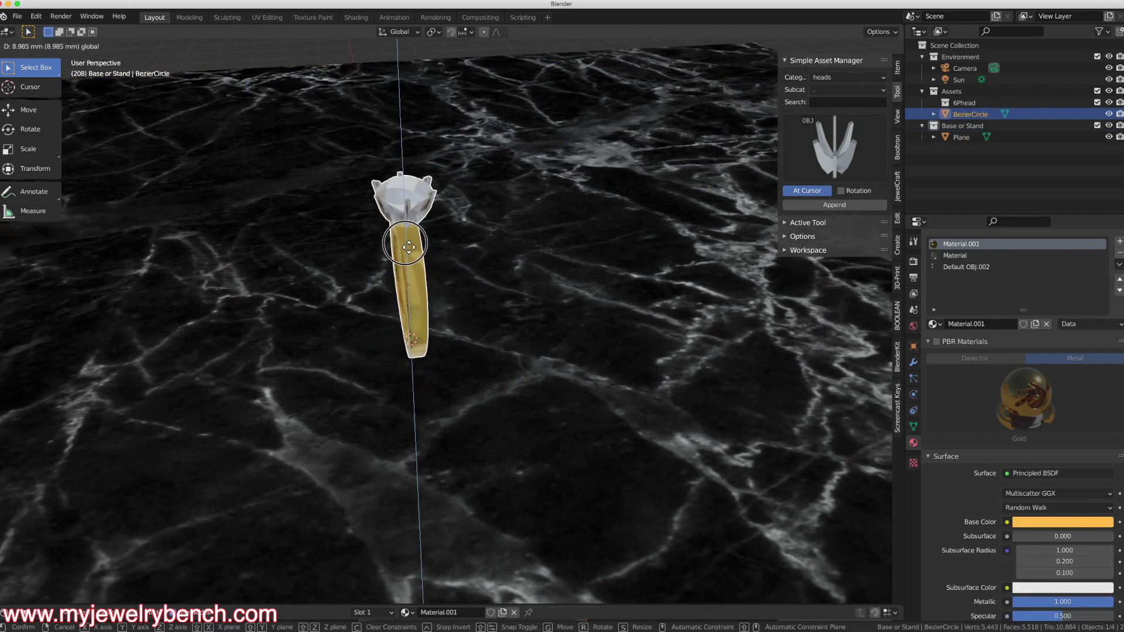
click(408, 248)
mouse_move(409, 248)
middle_down()
mouse_move(464, 326)
mouse_move(505, 285)
mouse_move(458, 321)
mouse_move(469, 351)
mouse_move(507, 354)
mouse_move(326, 374)
mouse_move(392, 303)
mouse_move(349, 338)
mouse_move(391, 259)
middle_up()
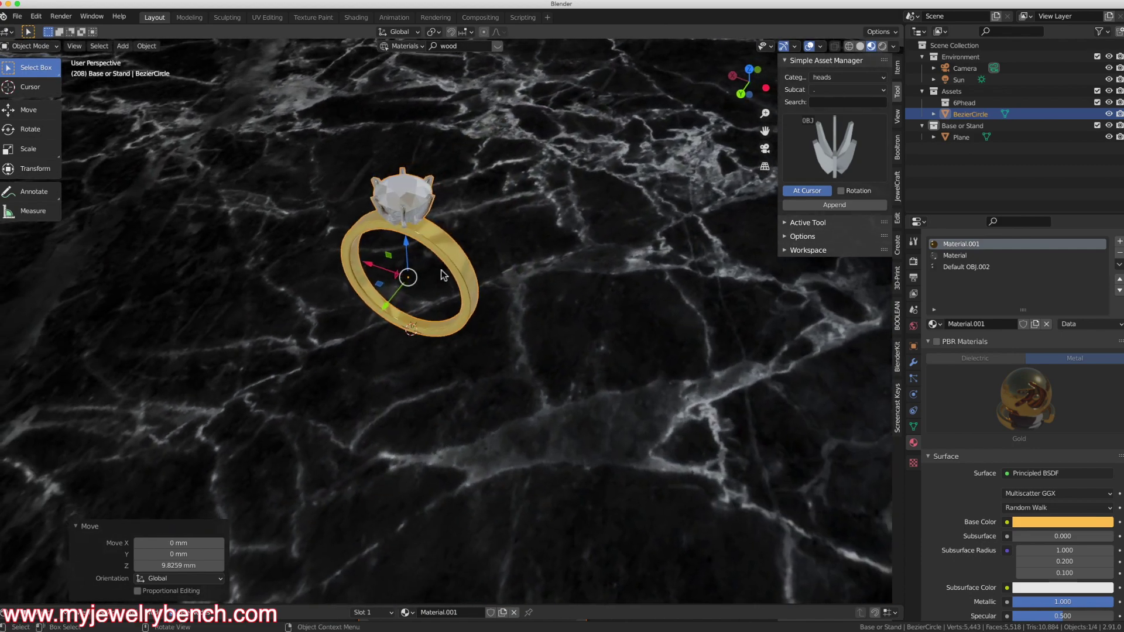
middle_drag(443, 276, 656, 248)
In Right Orthographic view, tip the ring -83.8° about X and lower it toward the plane.
key(KP_5)
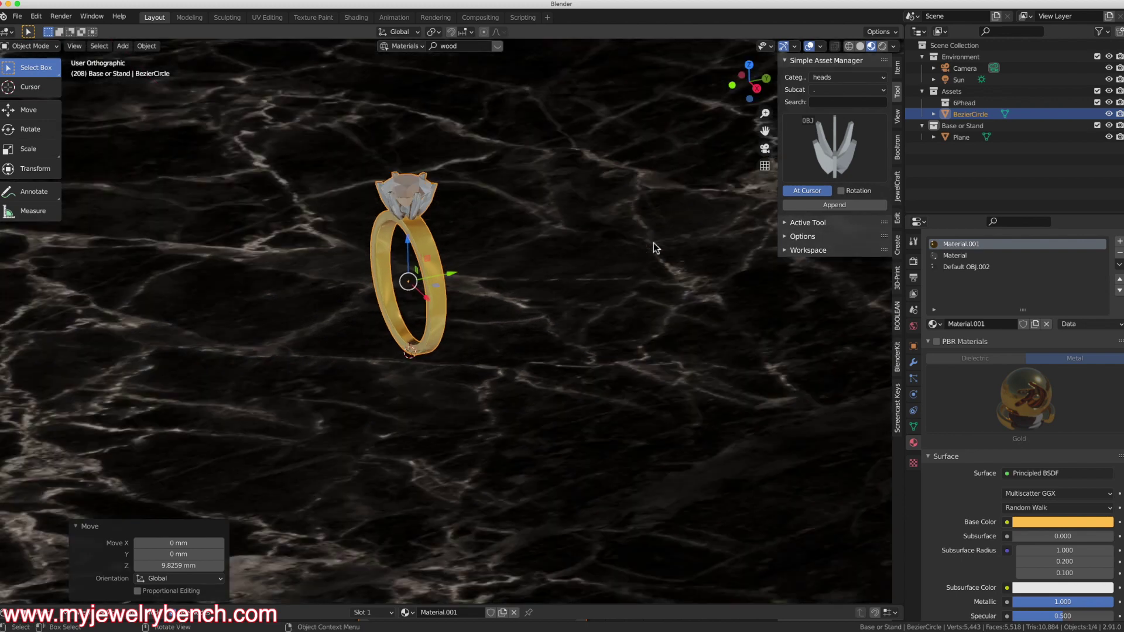
key(KP_3)
key(r)
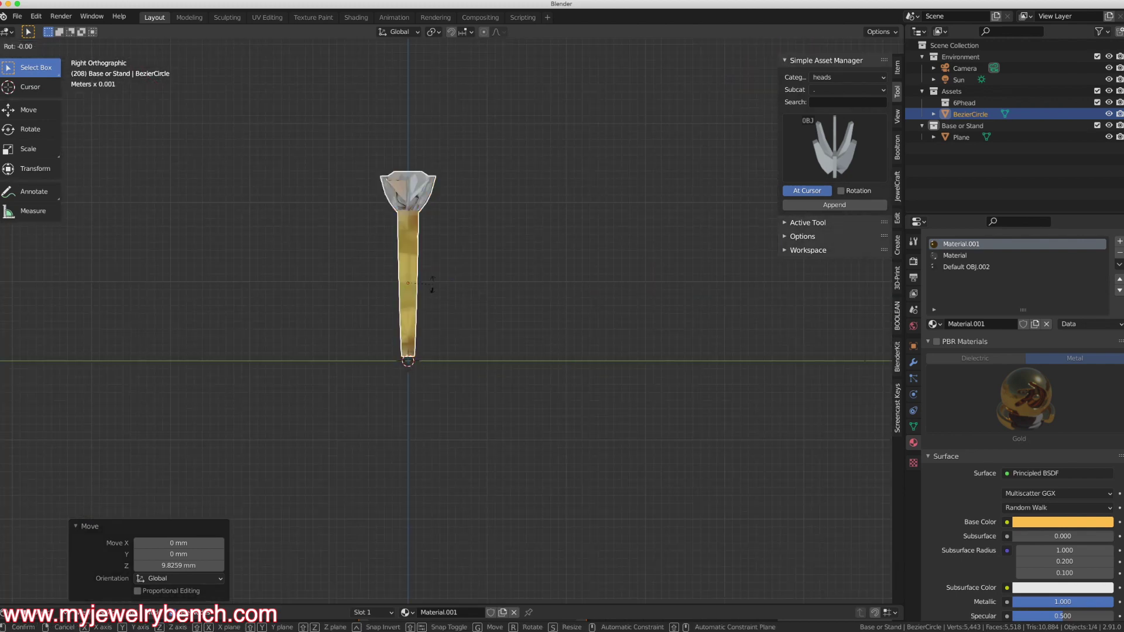
key(x)
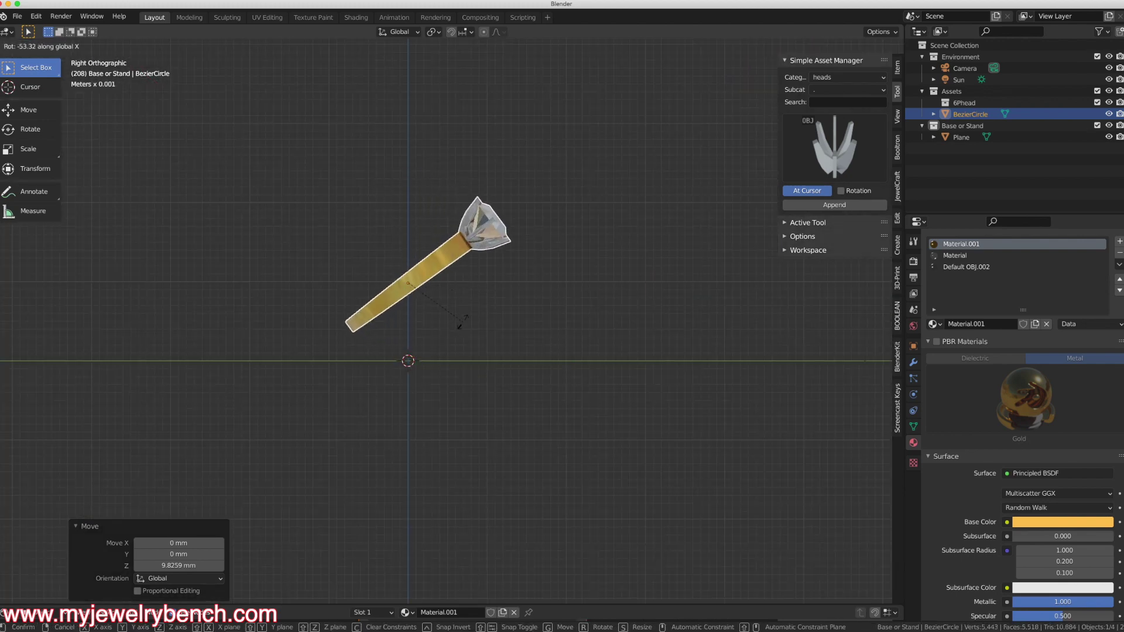
click(445, 360)
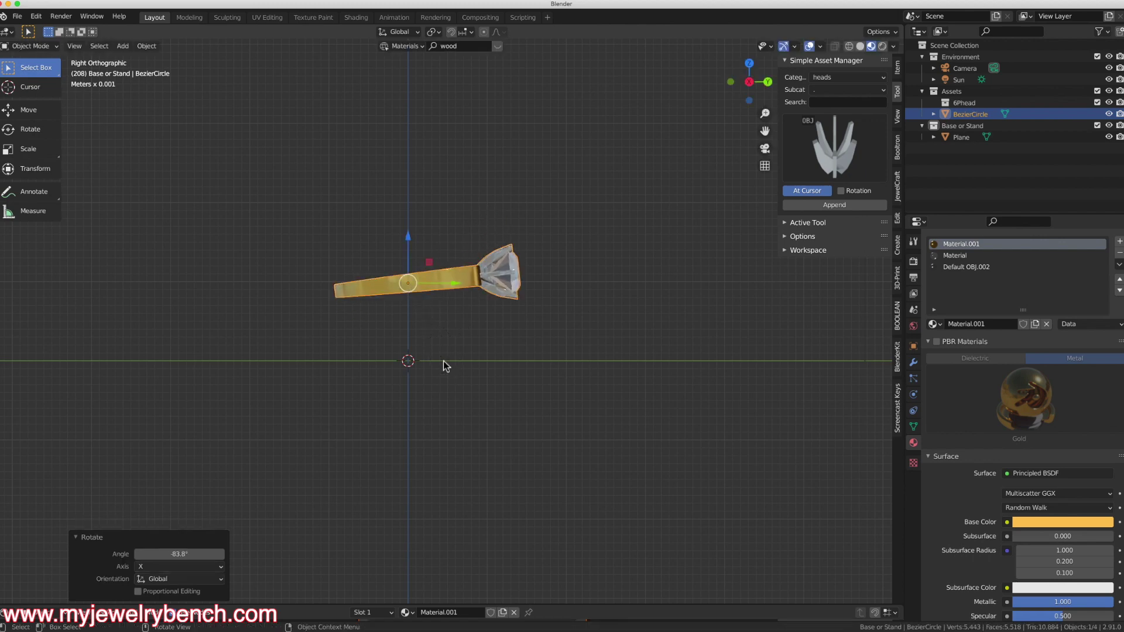
drag(412, 239, 408, 303)
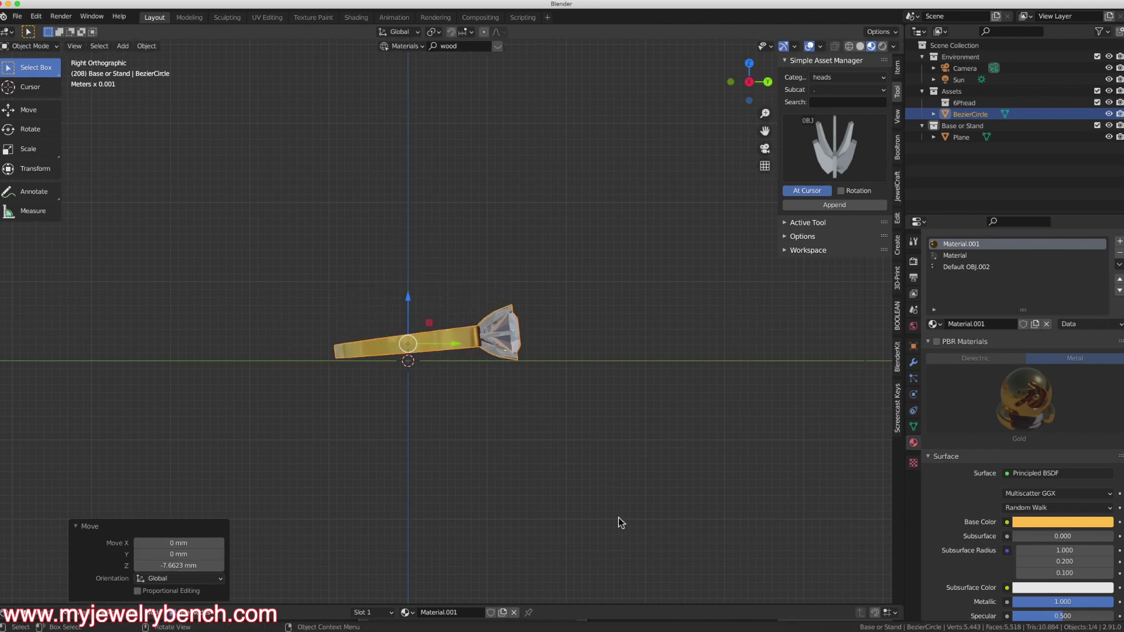
scroll(439, 353, up, 5)
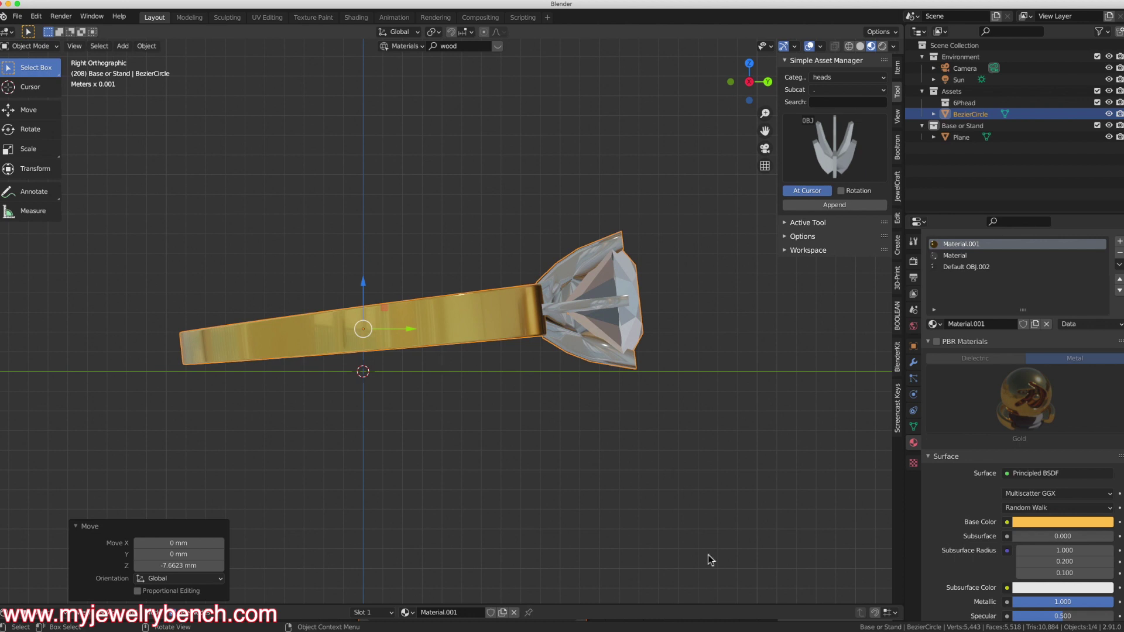
Fine-tune the ring's rotation and lower it a further 0.20995 mm onto the plane.
key(r)
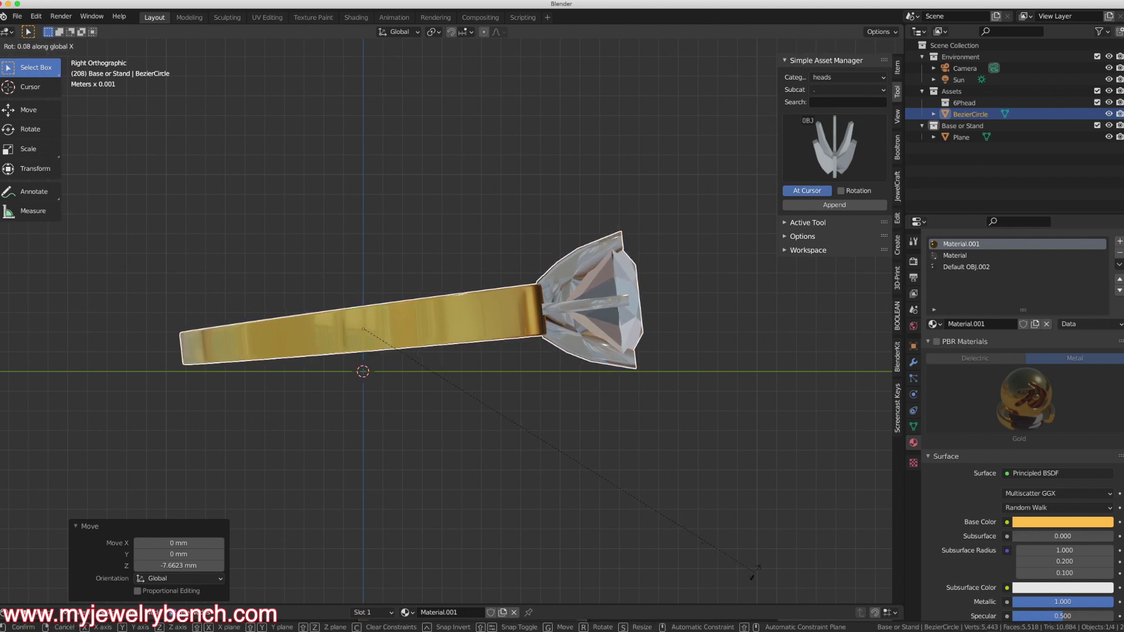
click(757, 569)
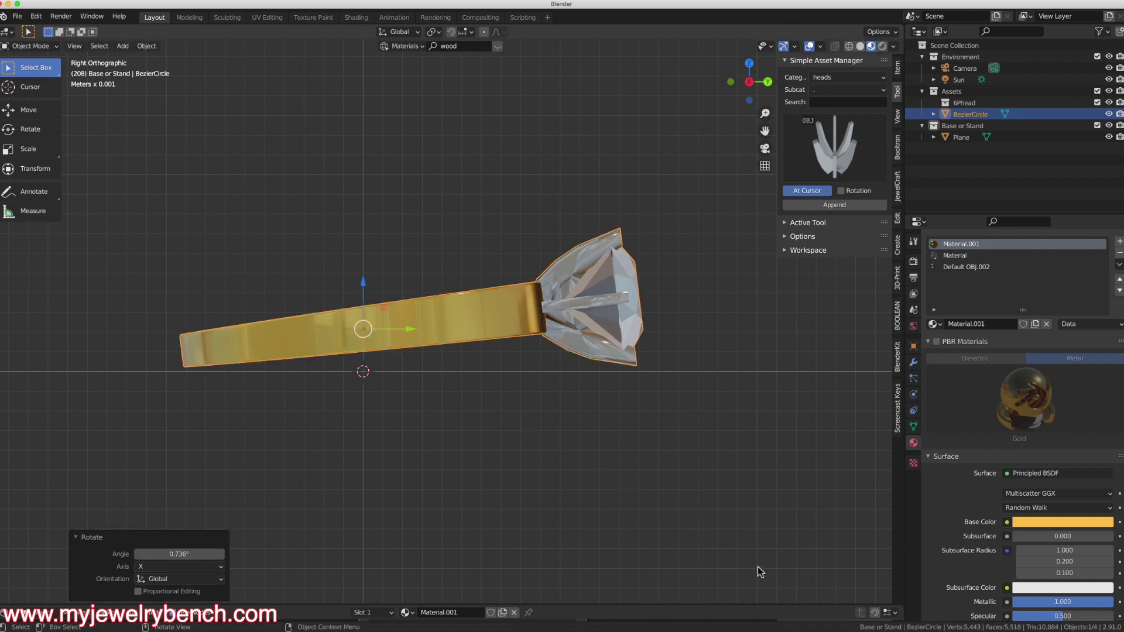
drag(366, 287, 369, 295)
click(369, 296)
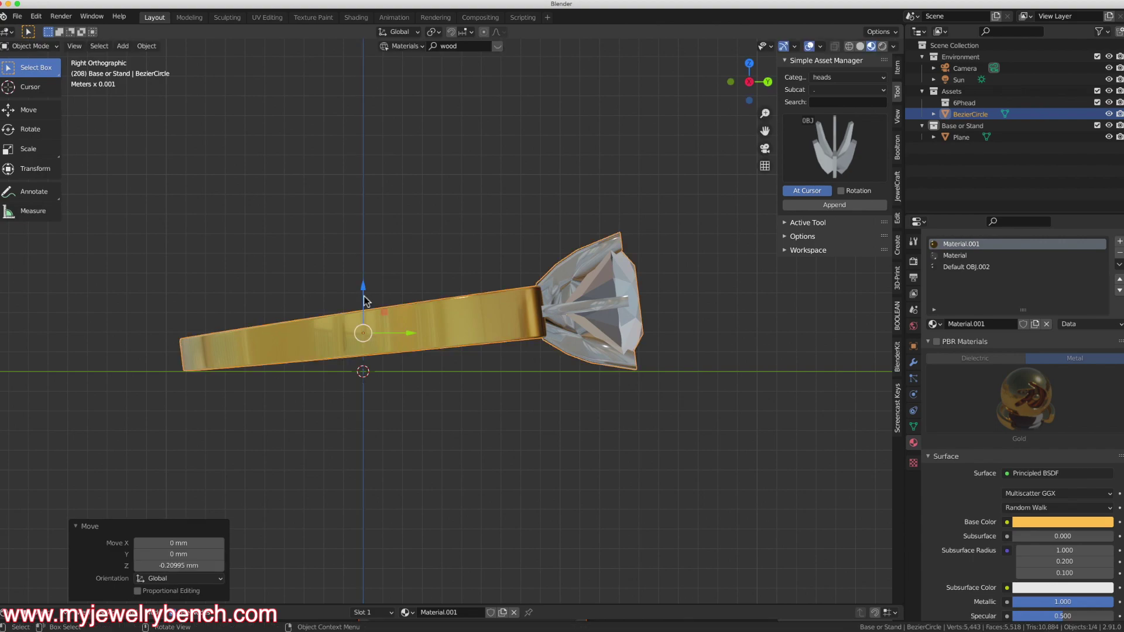
Return to the camera view, framed so the gem faces left.
middle_drag(369, 296, 439, 290)
scroll(350, 268, down, 4)
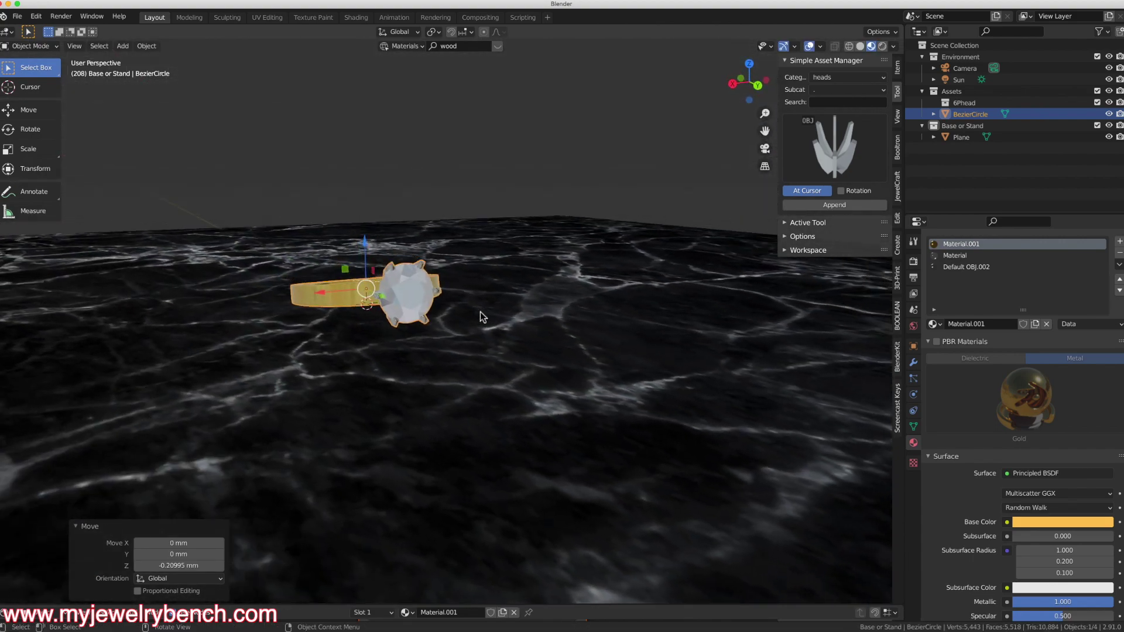
key(KP_0)
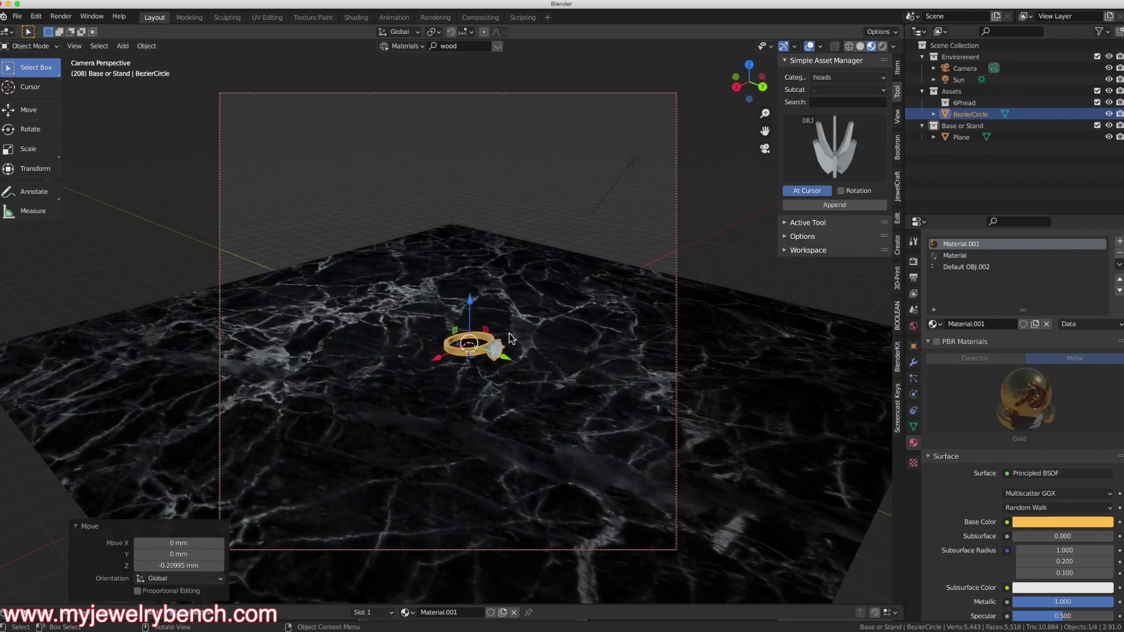
scroll(507, 343, up, 3)
middle_drag(461, 358, 433, 318)
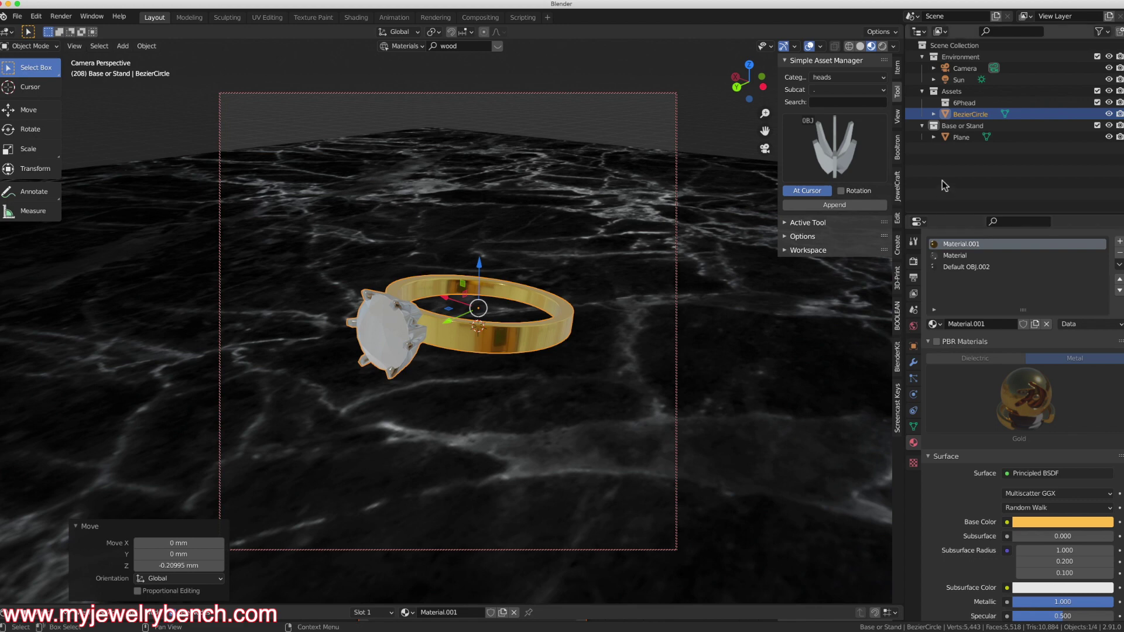
Set the Sun's strength to 1.000 and show the 900 × 900 px output settings.
click(963, 81)
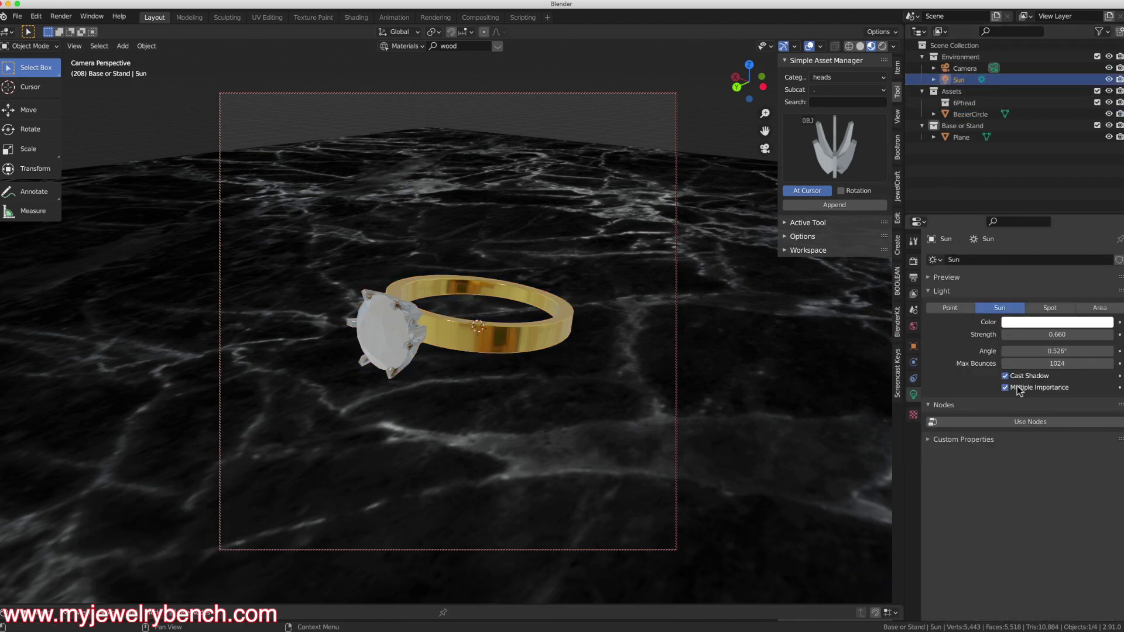
click(1035, 335)
text(1)
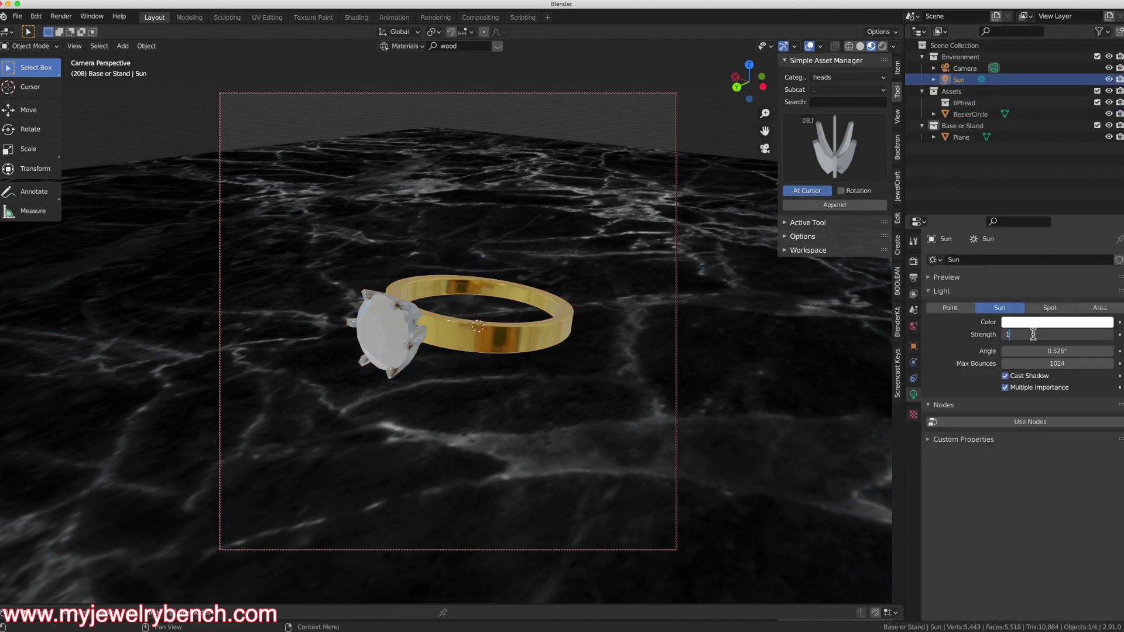
key(Return)
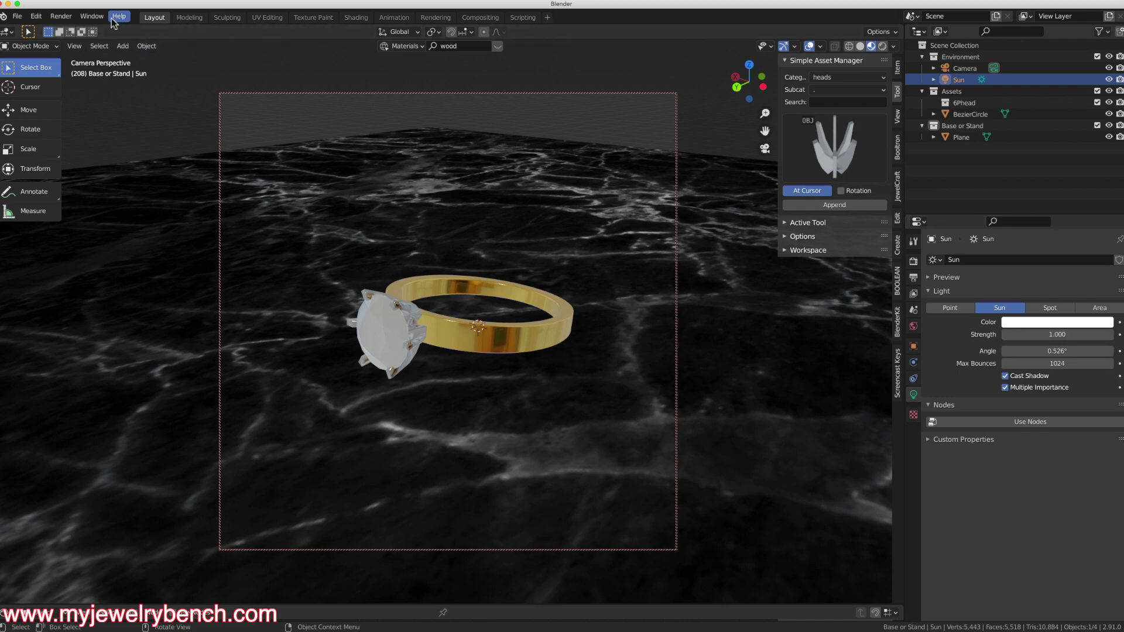
click(913, 262)
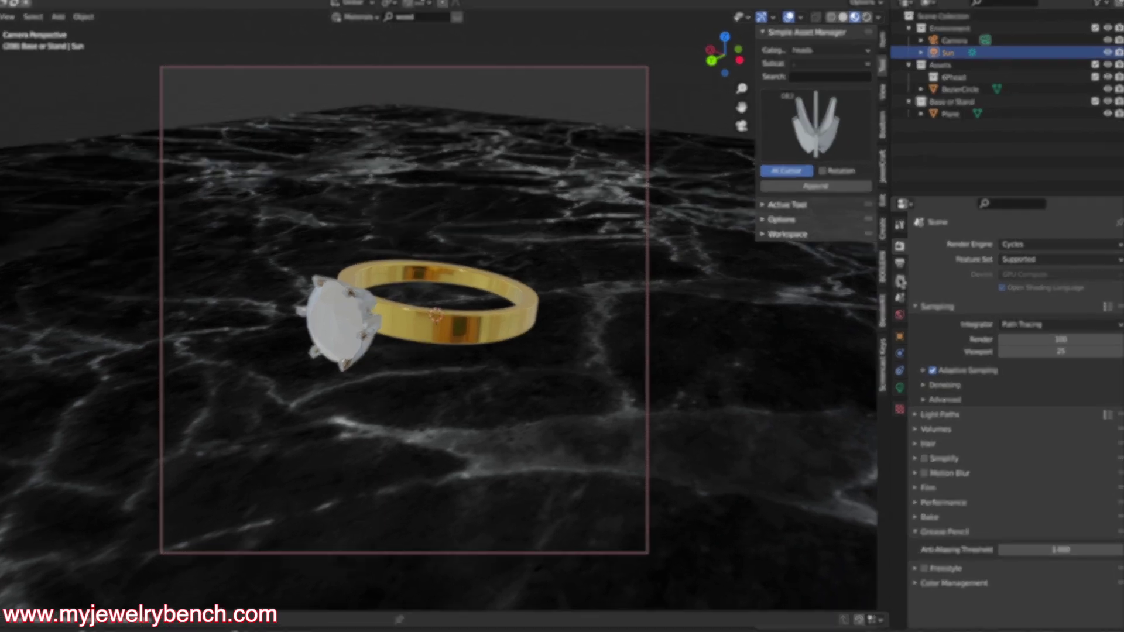
click(912, 294)
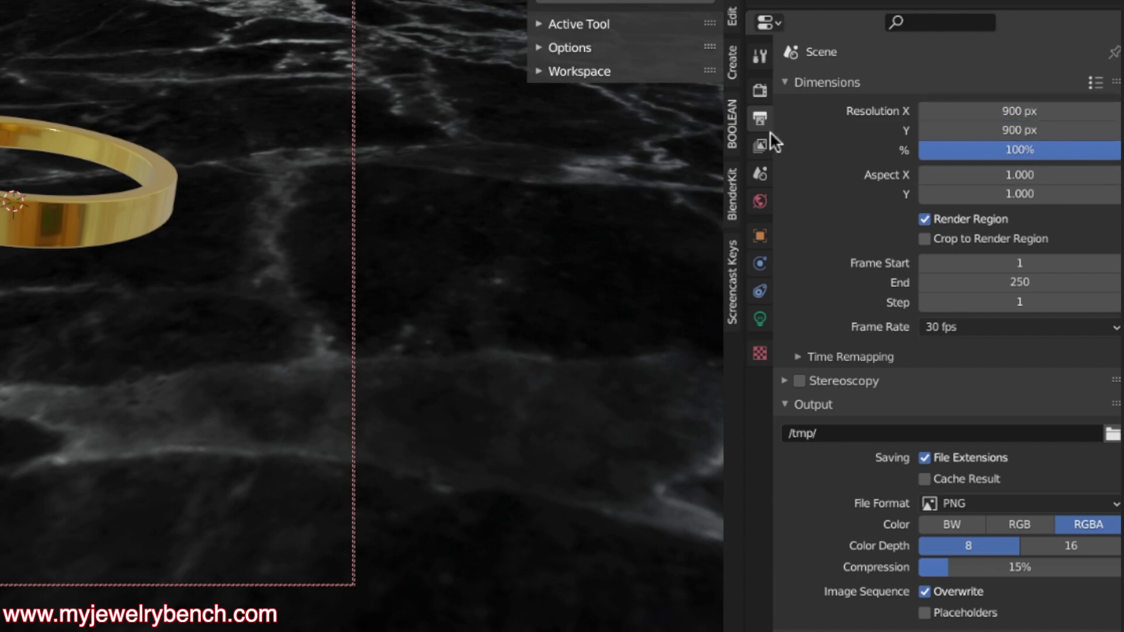
Set the Cycles render samples to 150.
click(761, 147)
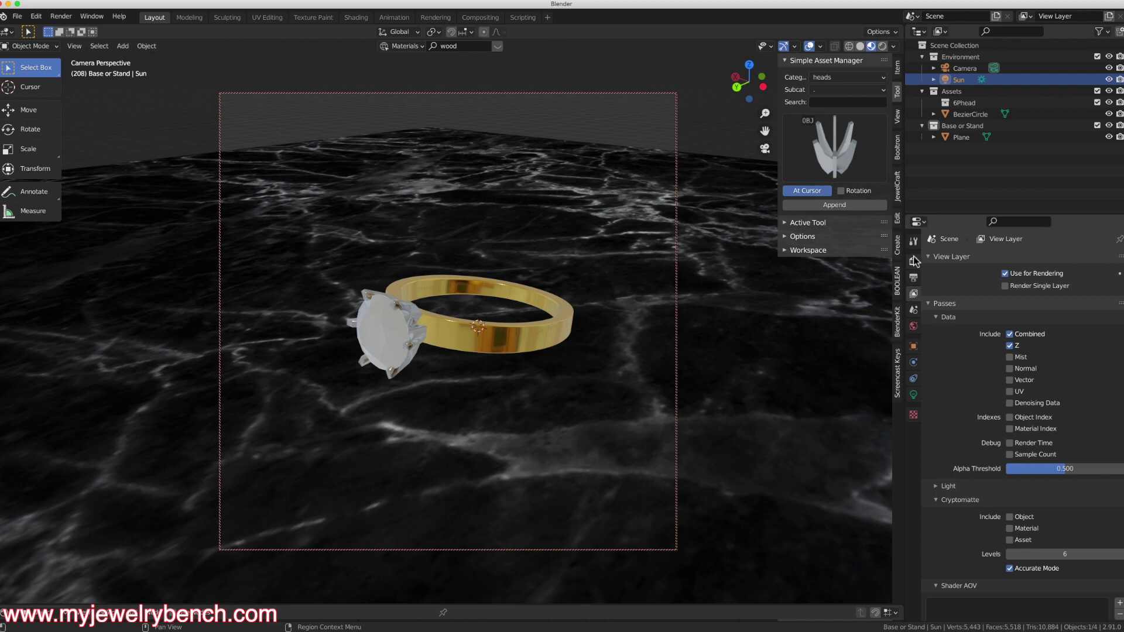
click(913, 261)
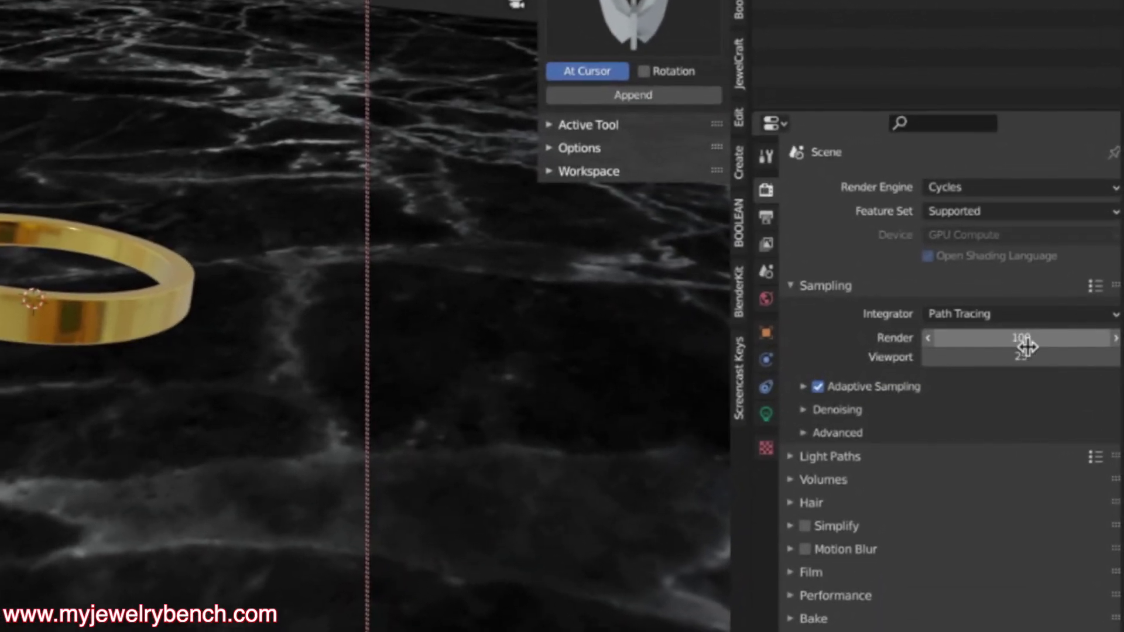
click(1027, 339)
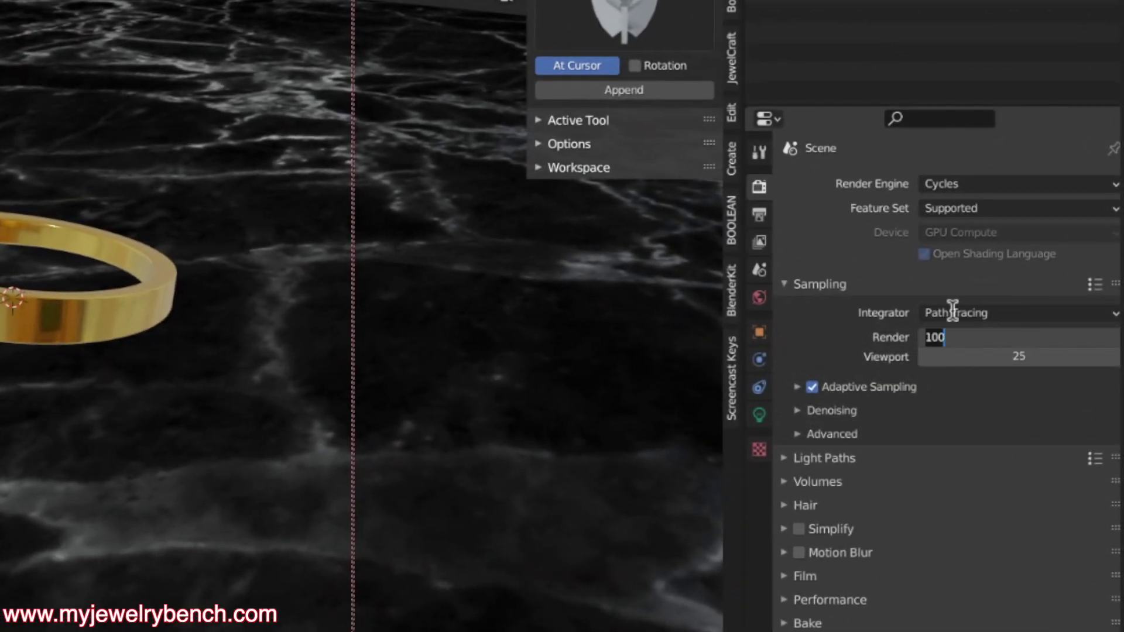
text(150)
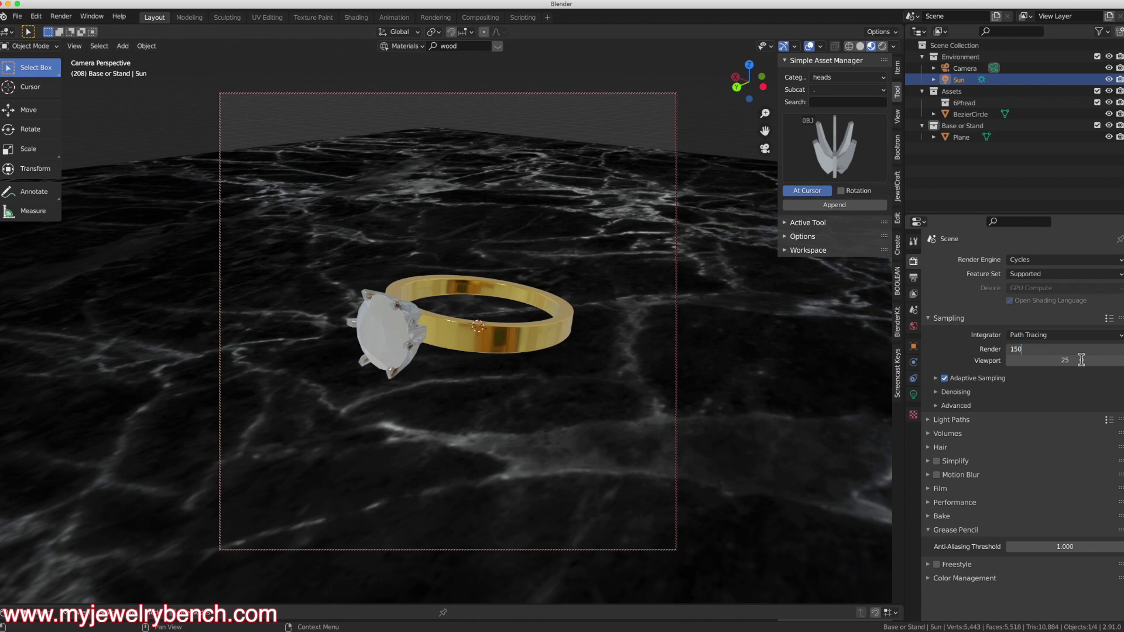
key(Return)
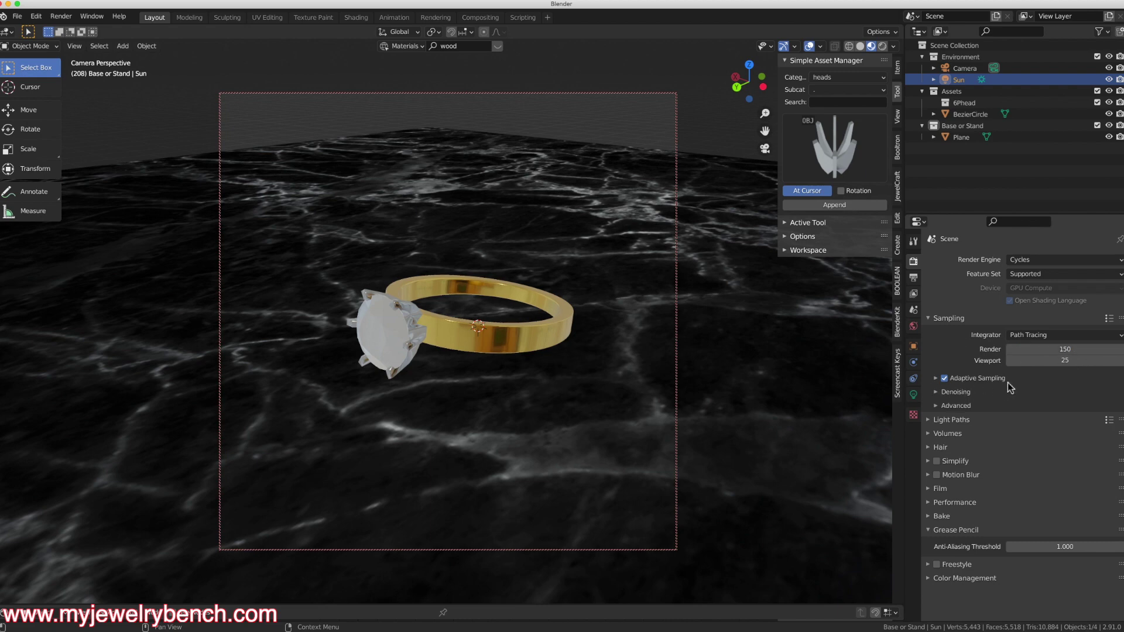
Expand the Denoising and Film panels to review their settings.
click(943, 392)
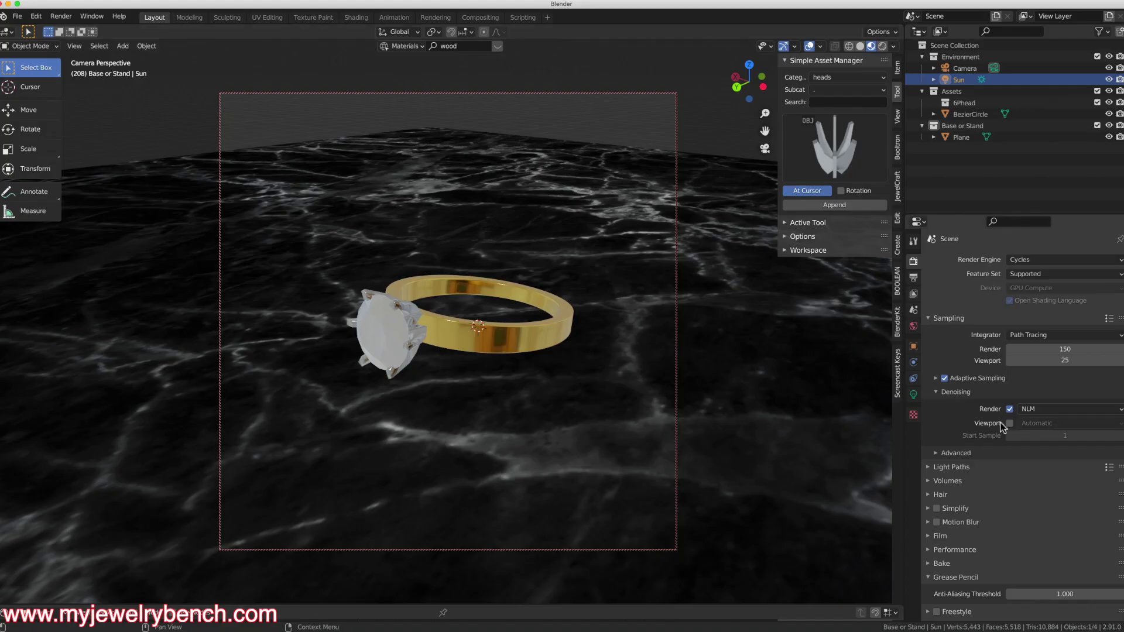
scroll(988, 465, down, 1)
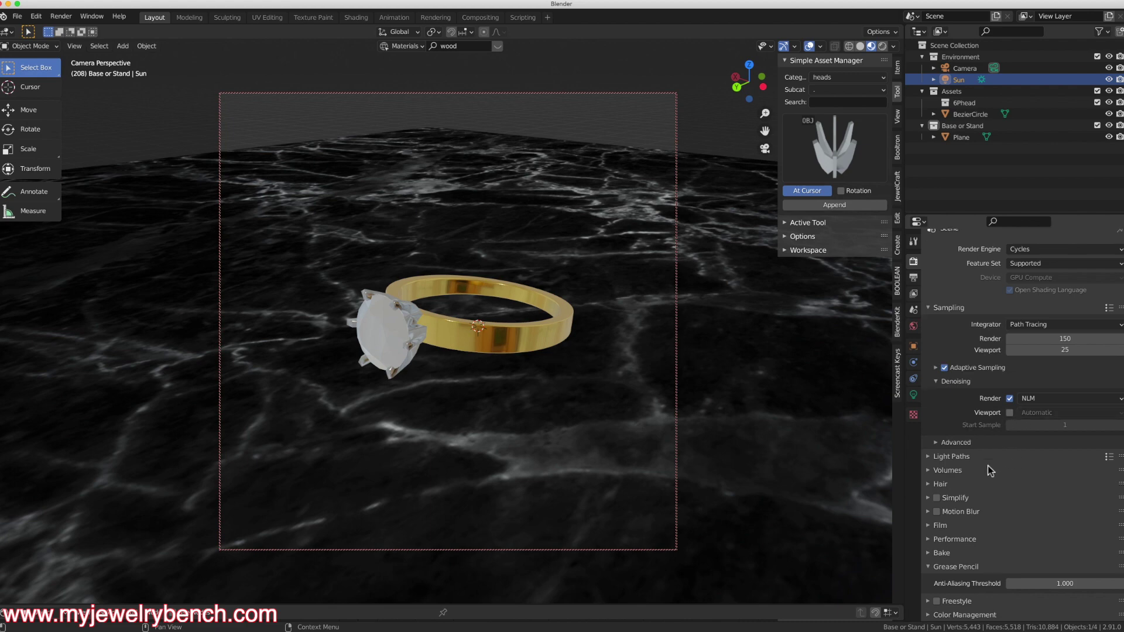
scroll(962, 572, up, 1)
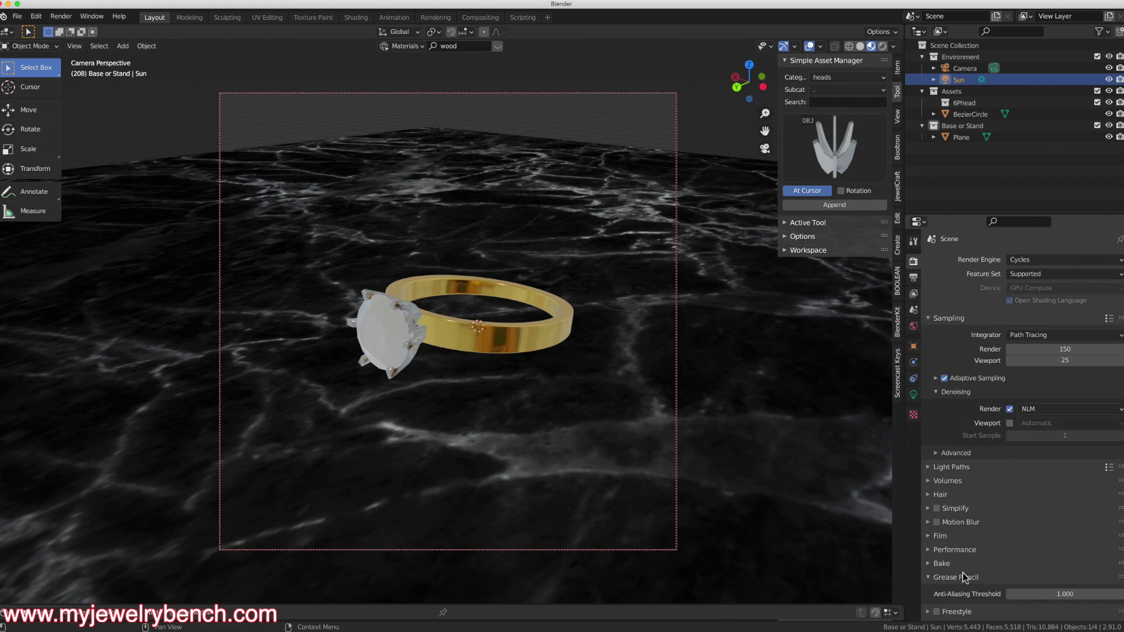
click(935, 536)
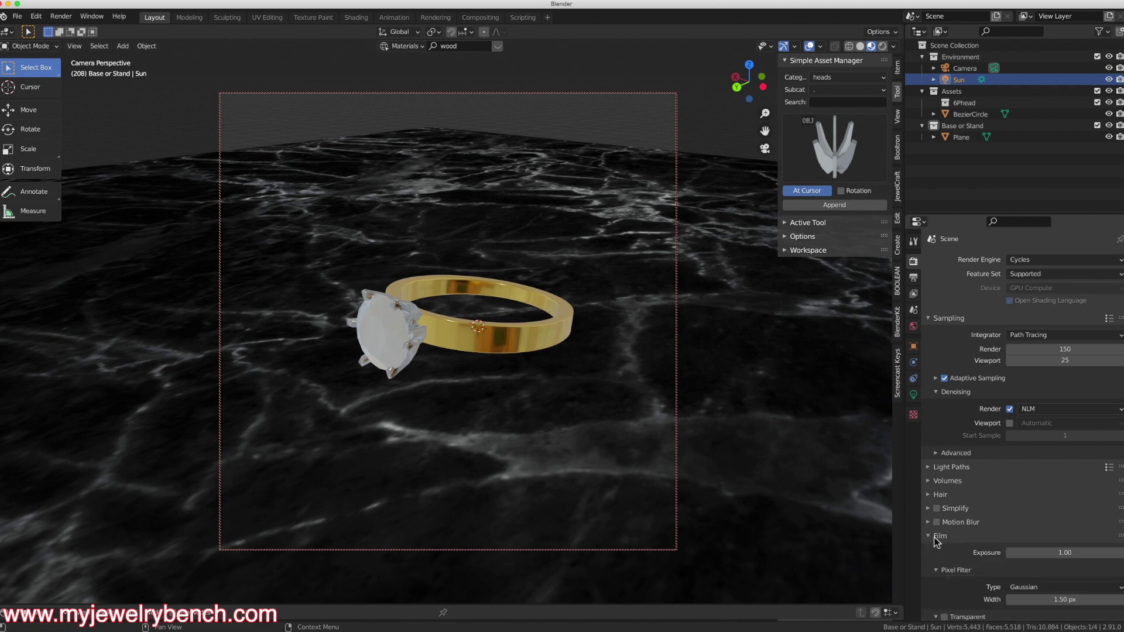
scroll(1058, 536, down, 4)
scroll(1058, 536, up, 4)
Leave Feature Set as Supported, review Device options, and show the View Layer passes.
click(1039, 278)
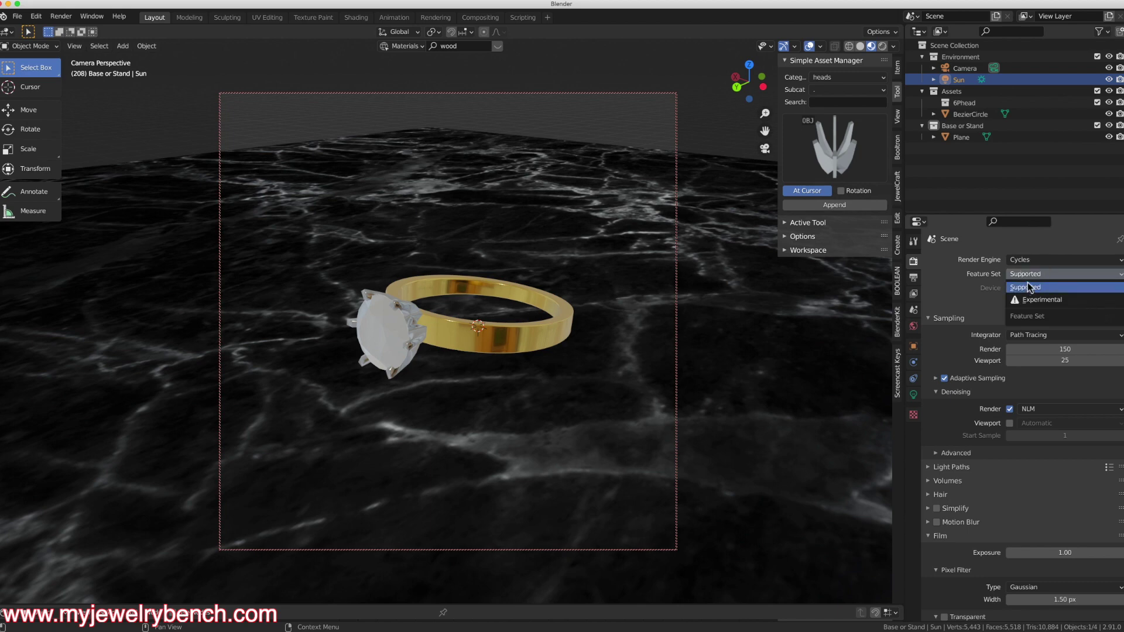
click(1037, 278)
click(1037, 289)
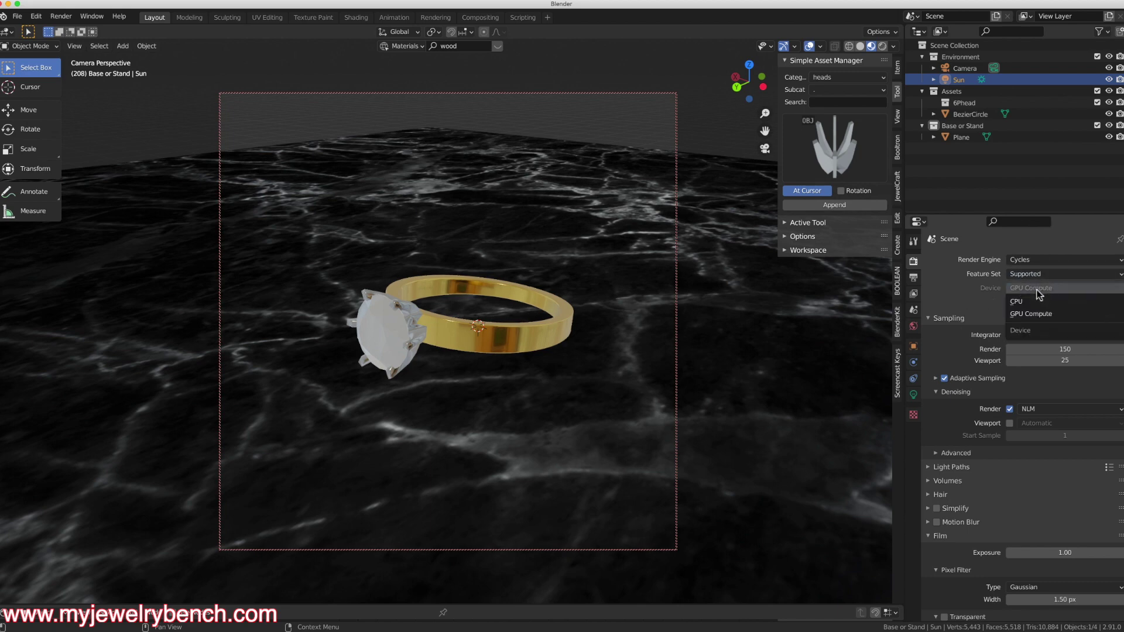
click(942, 318)
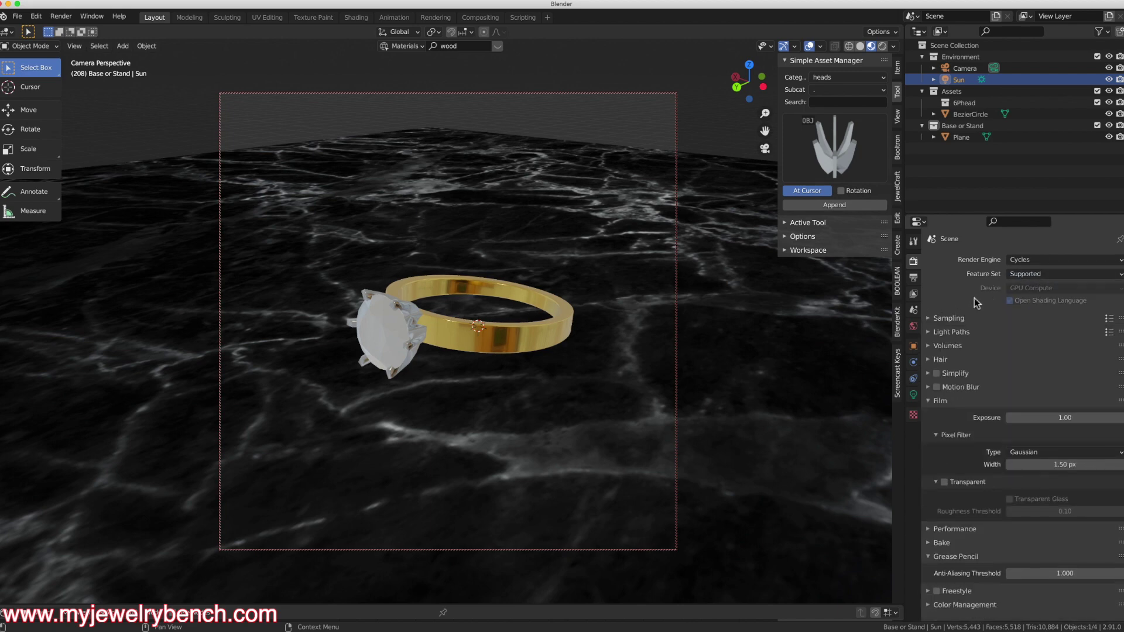
click(930, 320)
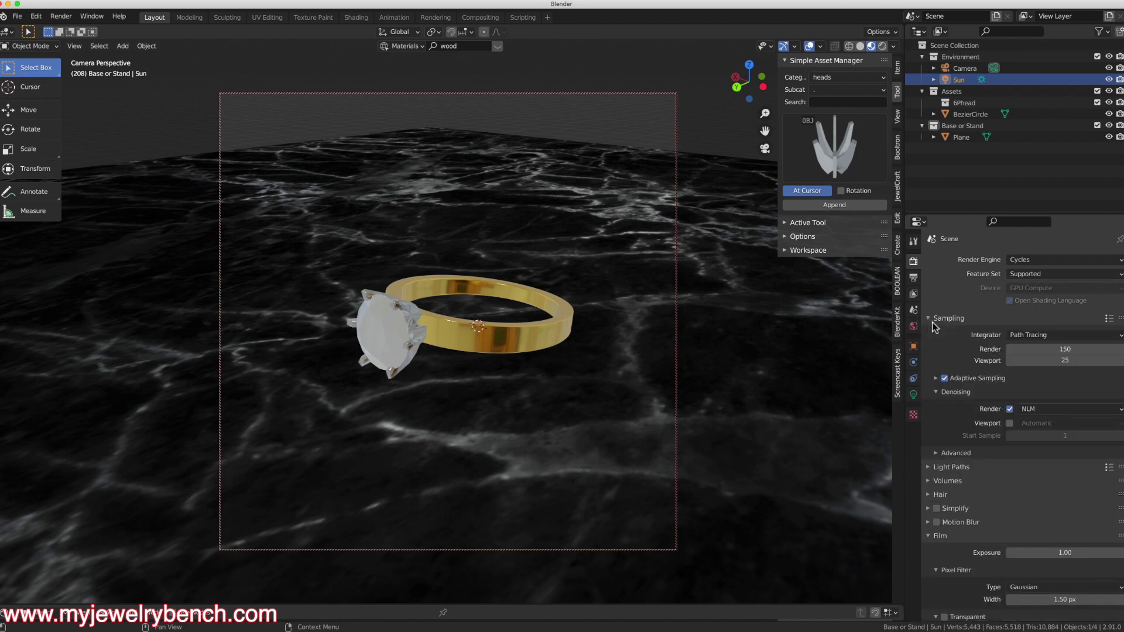
scroll(951, 305, down, 1)
click(913, 294)
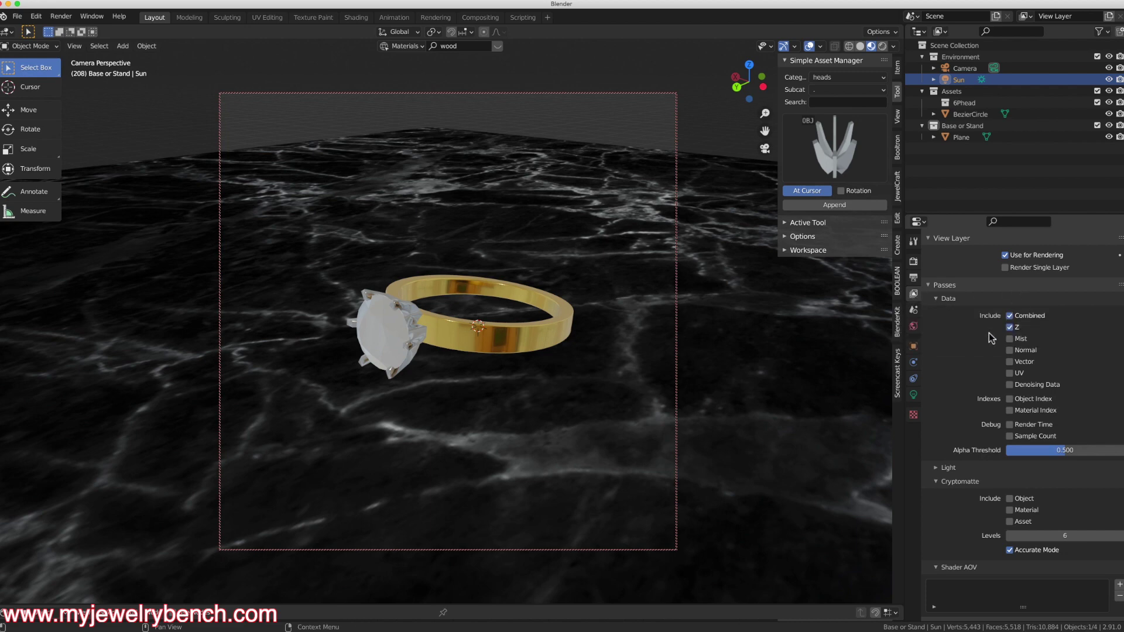
Show the living-room World settings, then select the ring and zoom the camera closer.
click(914, 311)
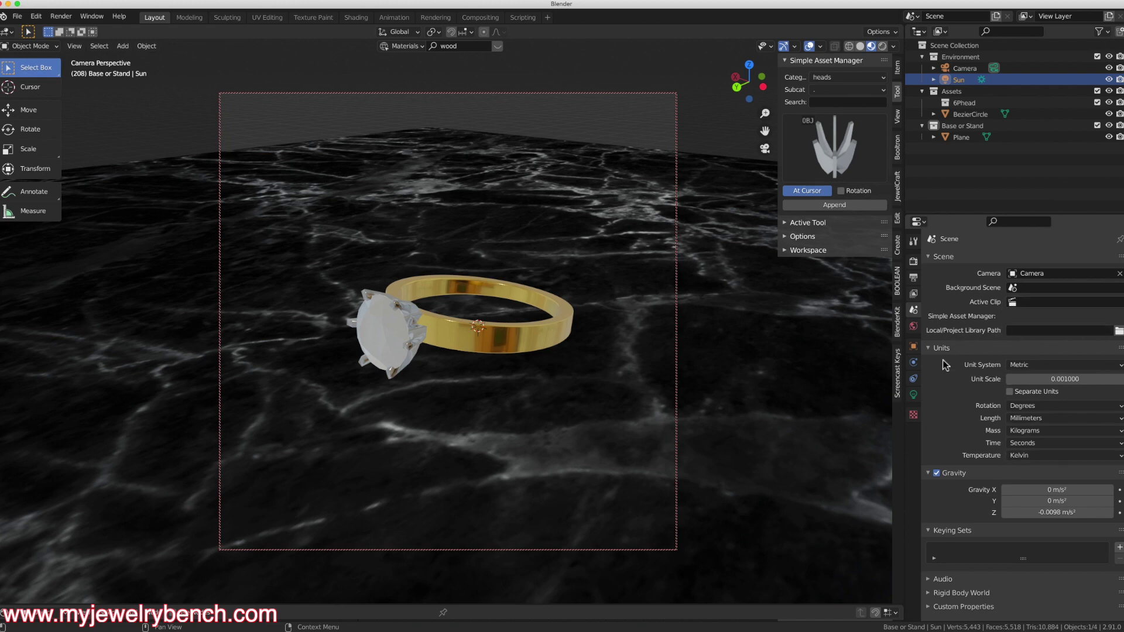
click(913, 326)
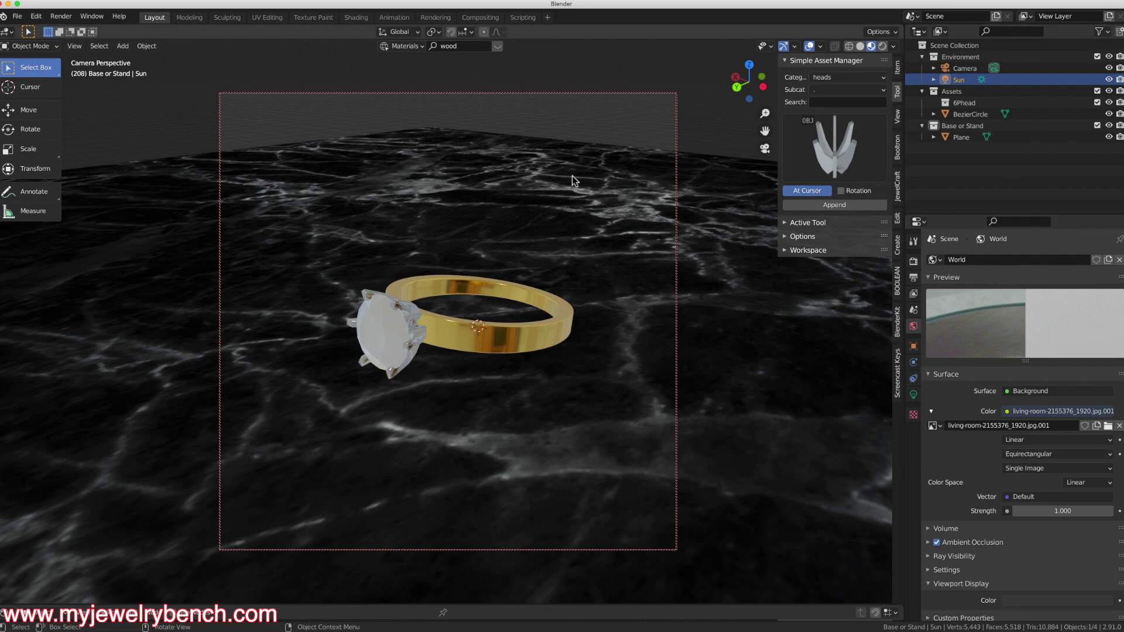
middle_drag(359, 266, 467, 311)
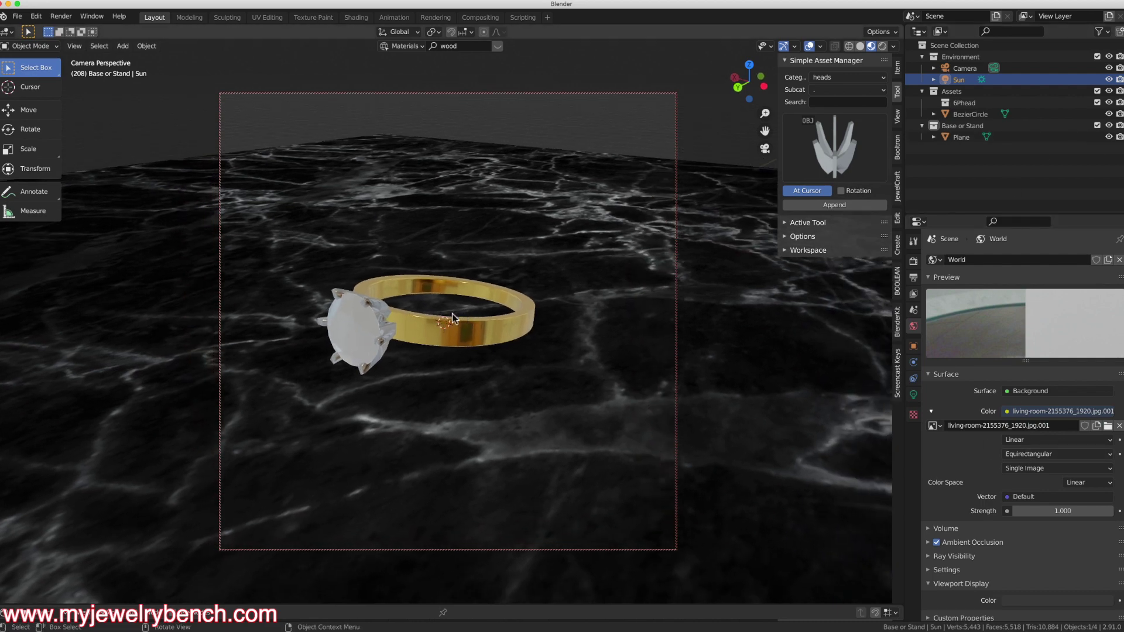
click(384, 324)
scroll(387, 326, up, 4)
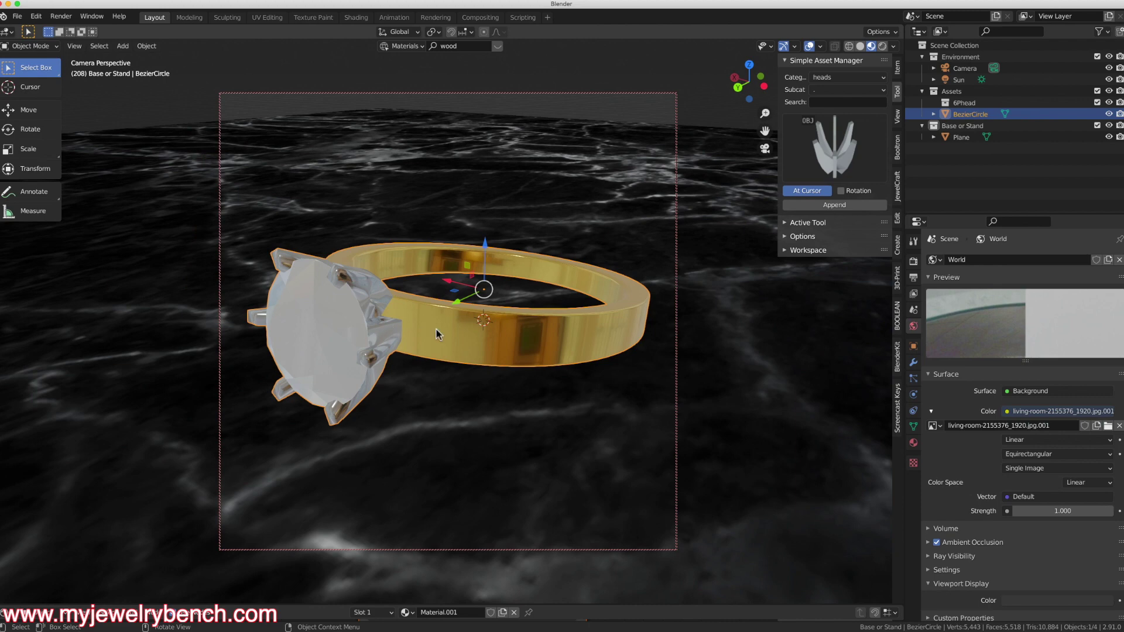
middle_drag(467, 334, 465, 331)
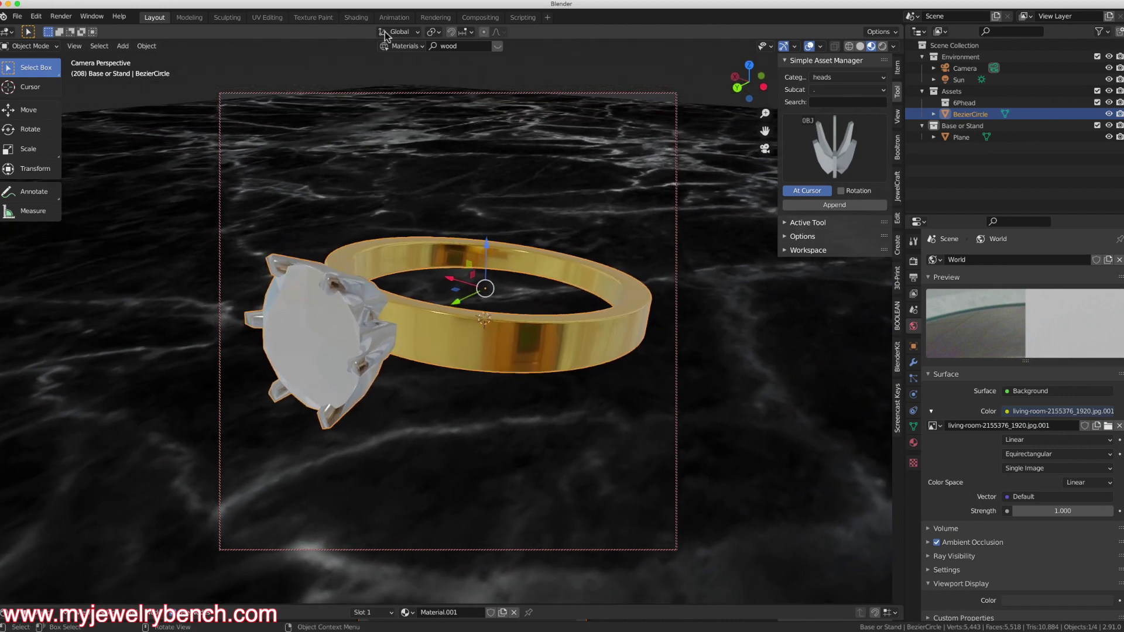
Render a test image of the ring, close it, and switch to Rendered viewport shading.
click(70, 17)
click(82, 29)
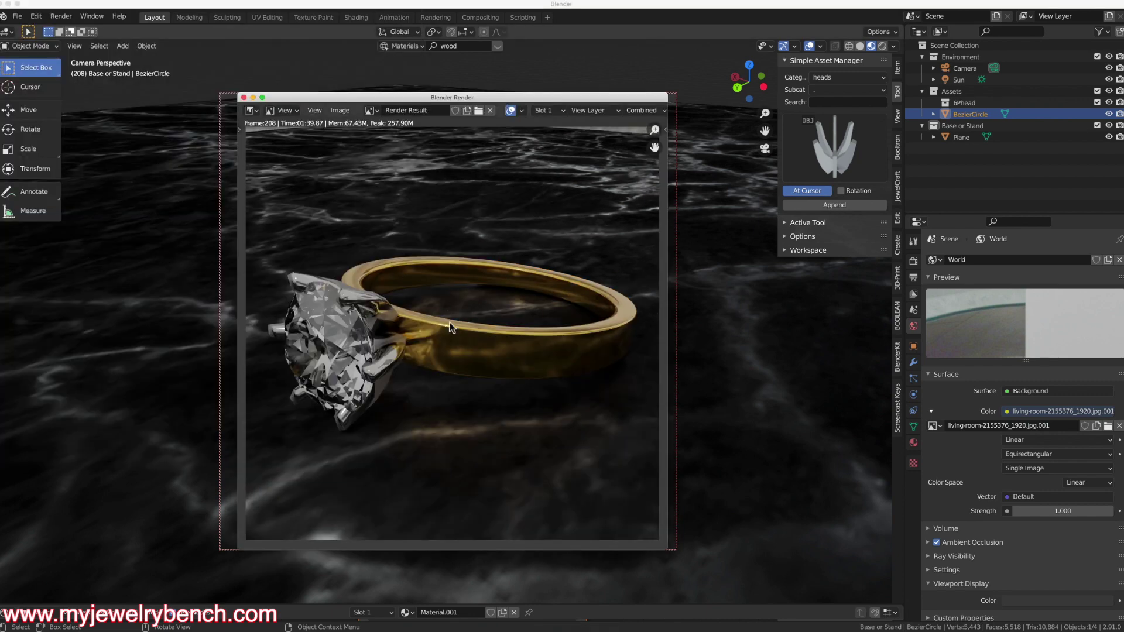
key(Escape)
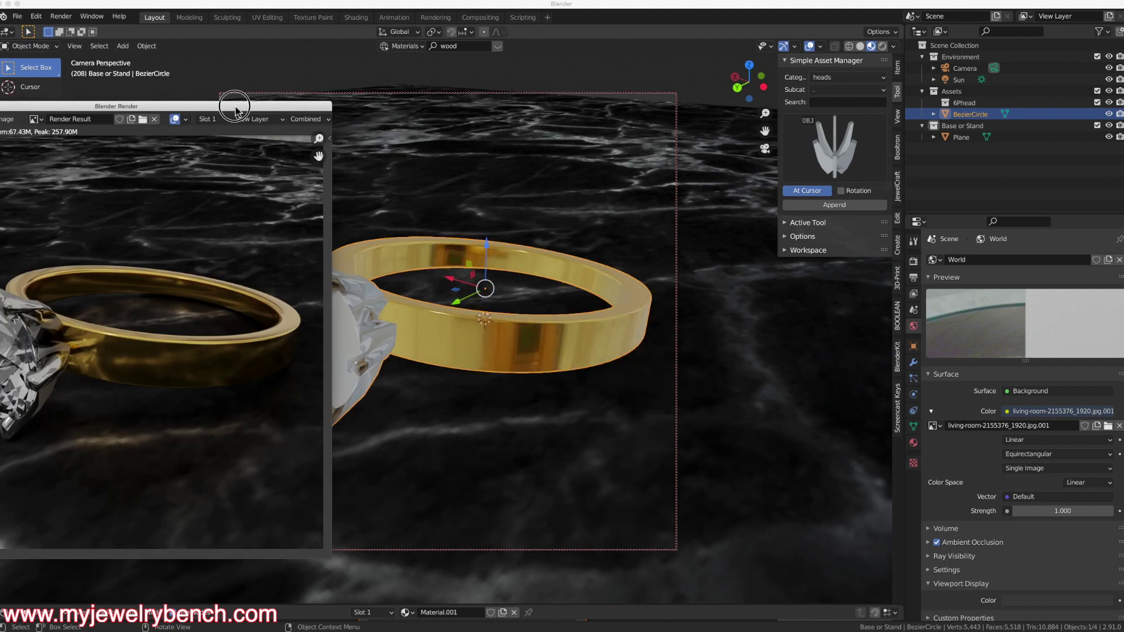
click(882, 45)
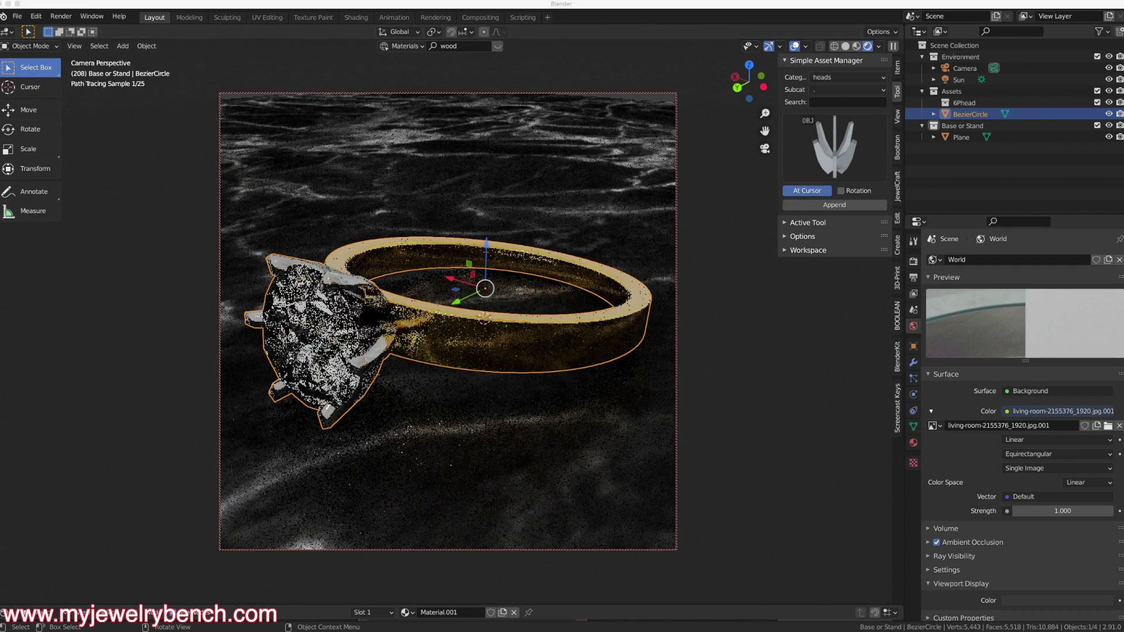
Bring up the last render with F11 for comparison, then close it.
key(F11)
drag(673, 55, 735, 99)
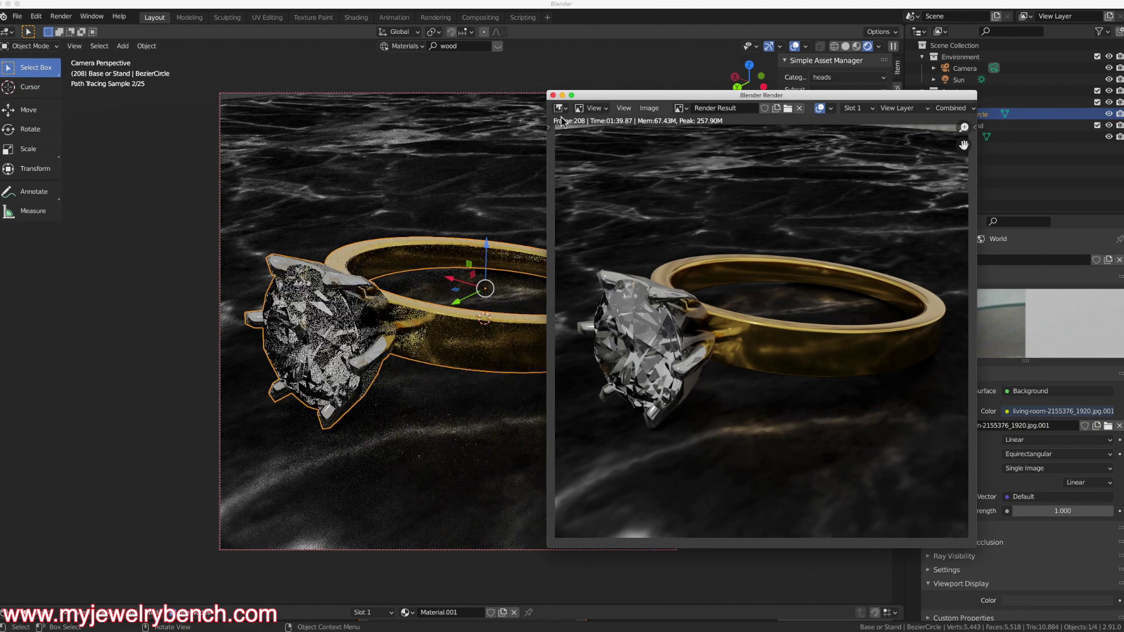
click(552, 95)
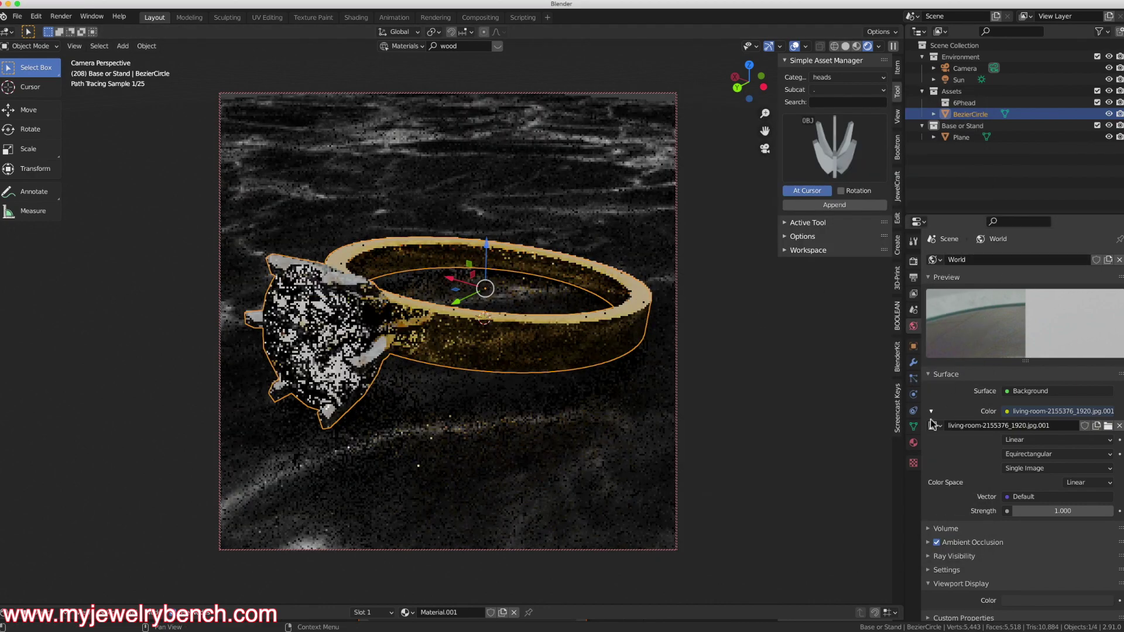
Set the World background strength to 2.000 and select the Sun light.
click(1070, 511)
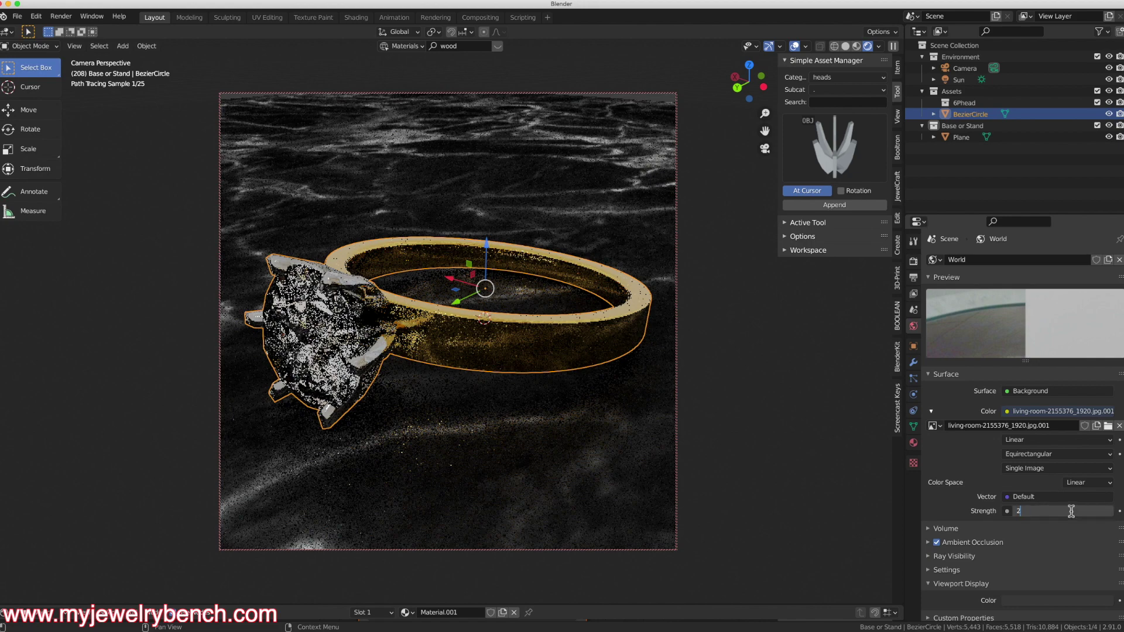
key(Return)
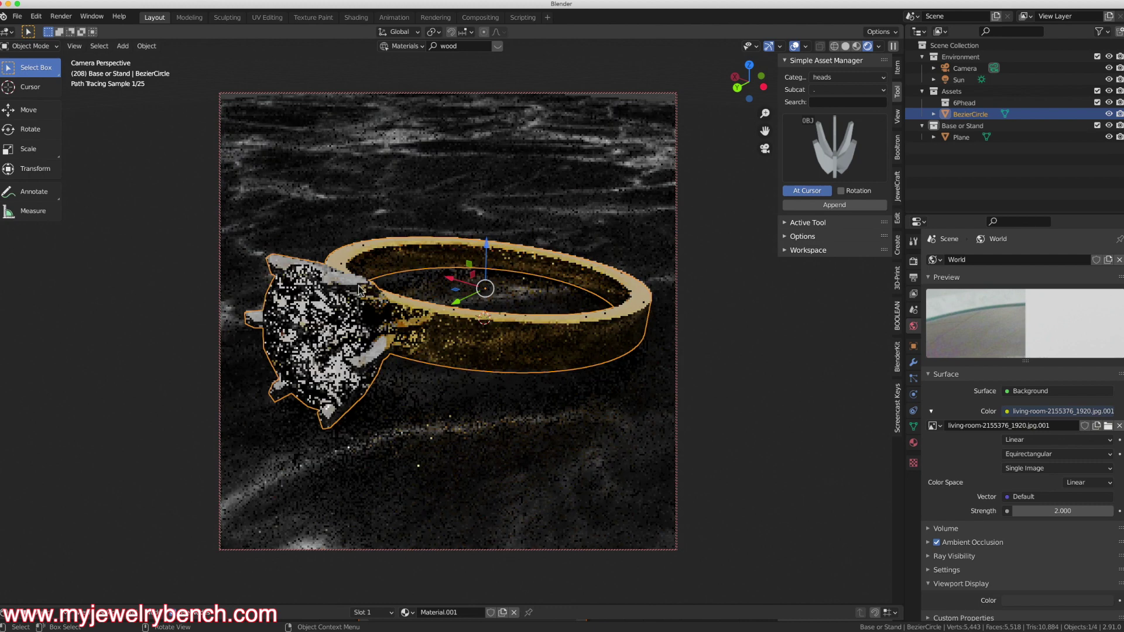
click(963, 77)
Set the Sun light's strength to 2.000, then drag it up to 10.000.
click(1039, 510)
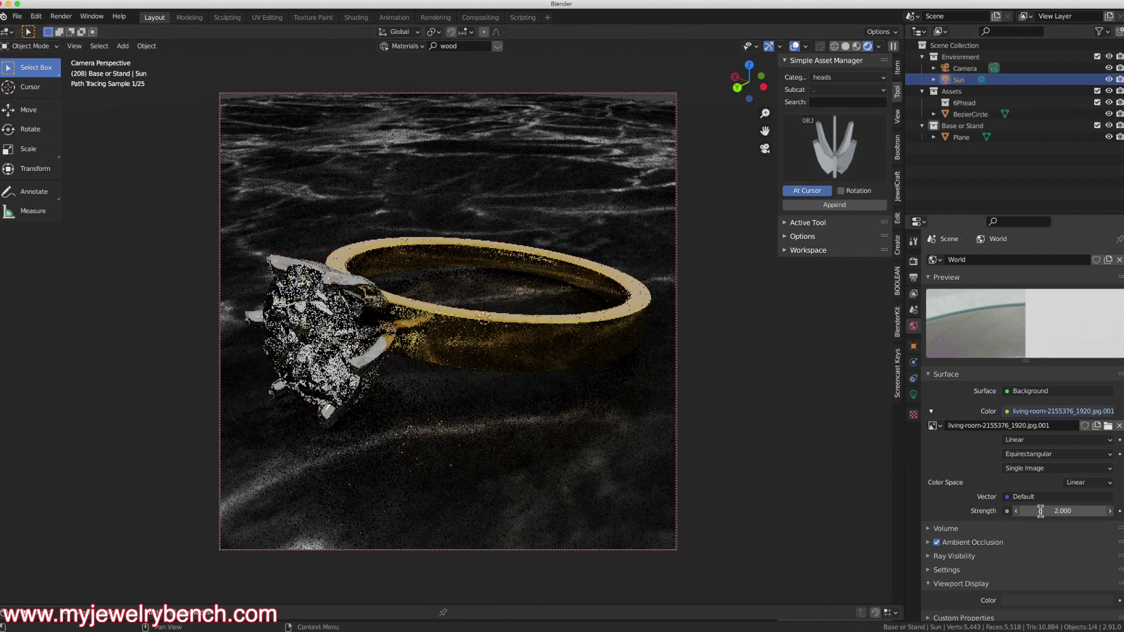
click(914, 396)
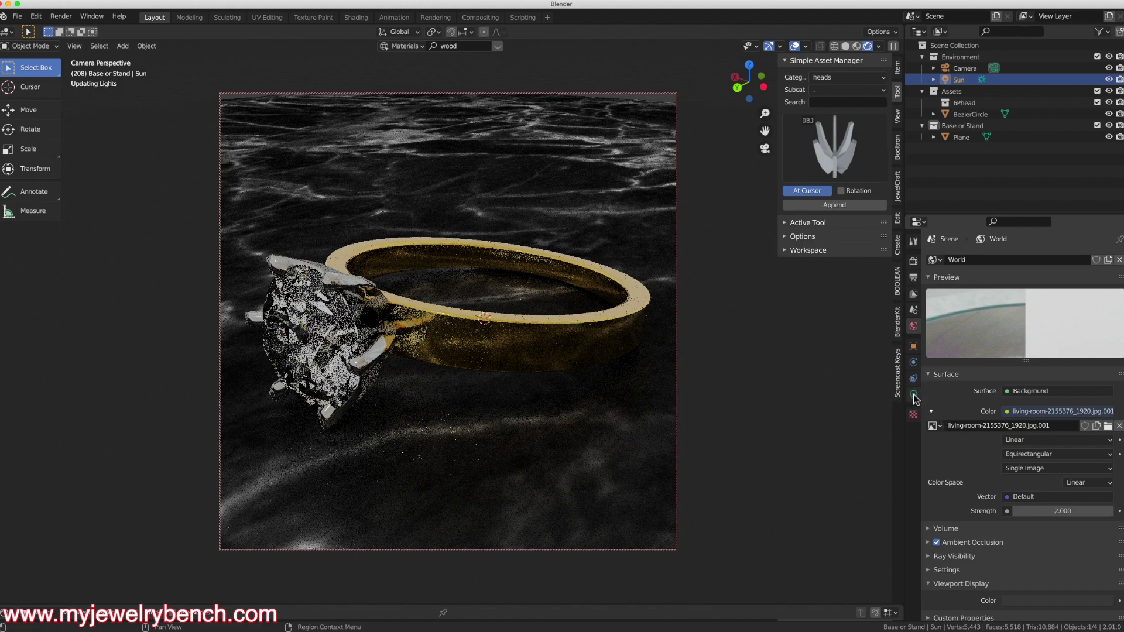
click(914, 397)
click(1072, 334)
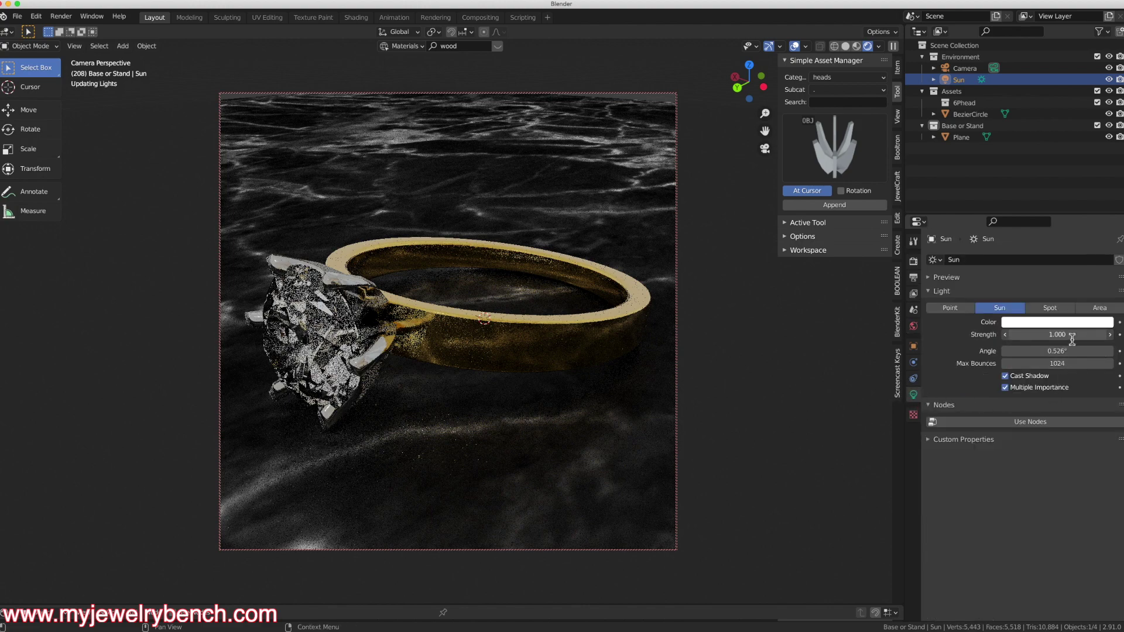
text(2.0)
key(Return)
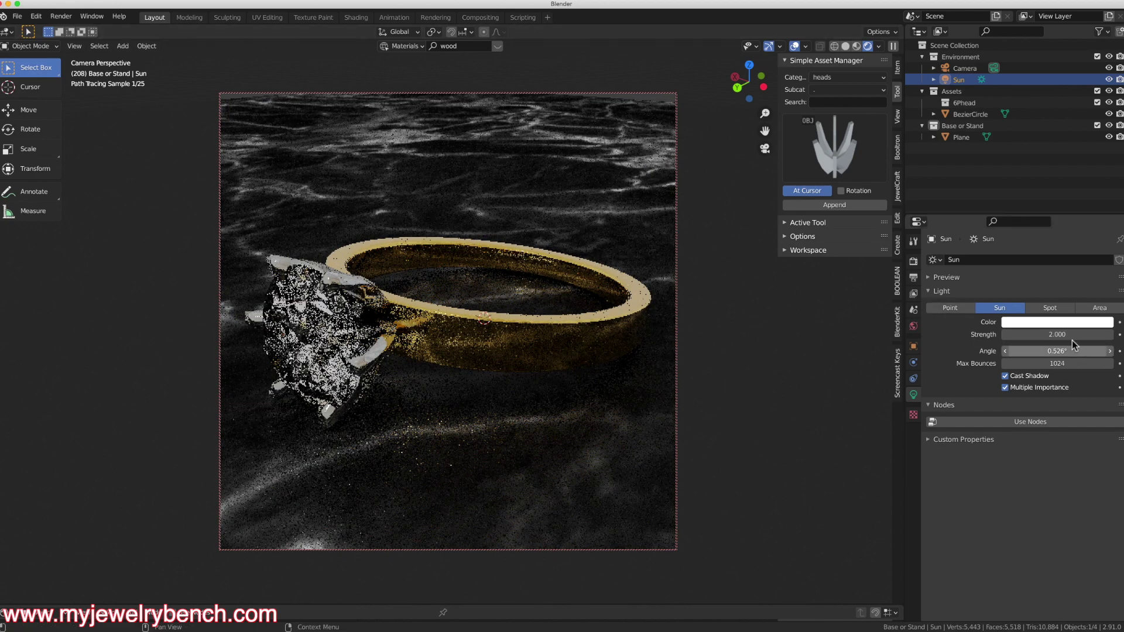
drag(1064, 337, 1092, 337)
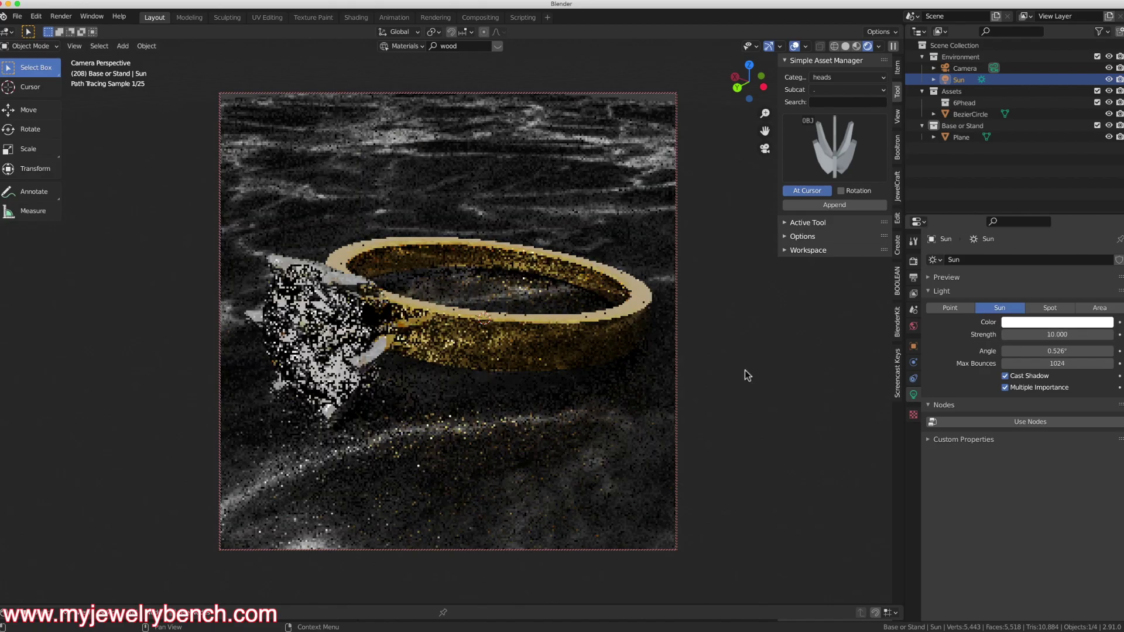